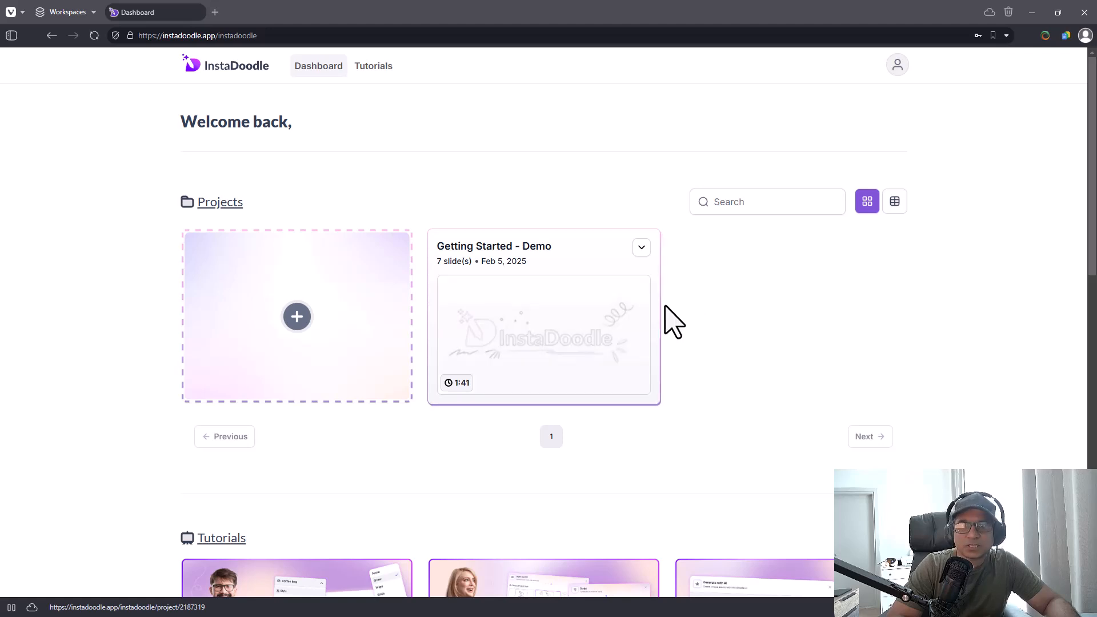
Step: Open the Getting Started - Demo project and play its preview
left_click(607, 334)
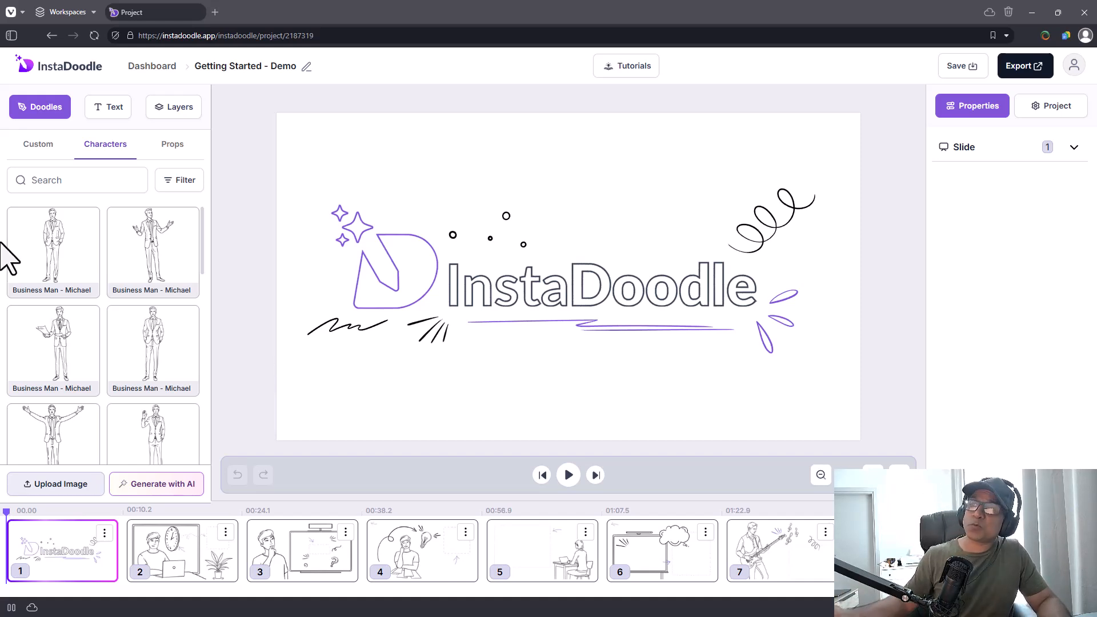
scroll(160, 374, "down", 1)
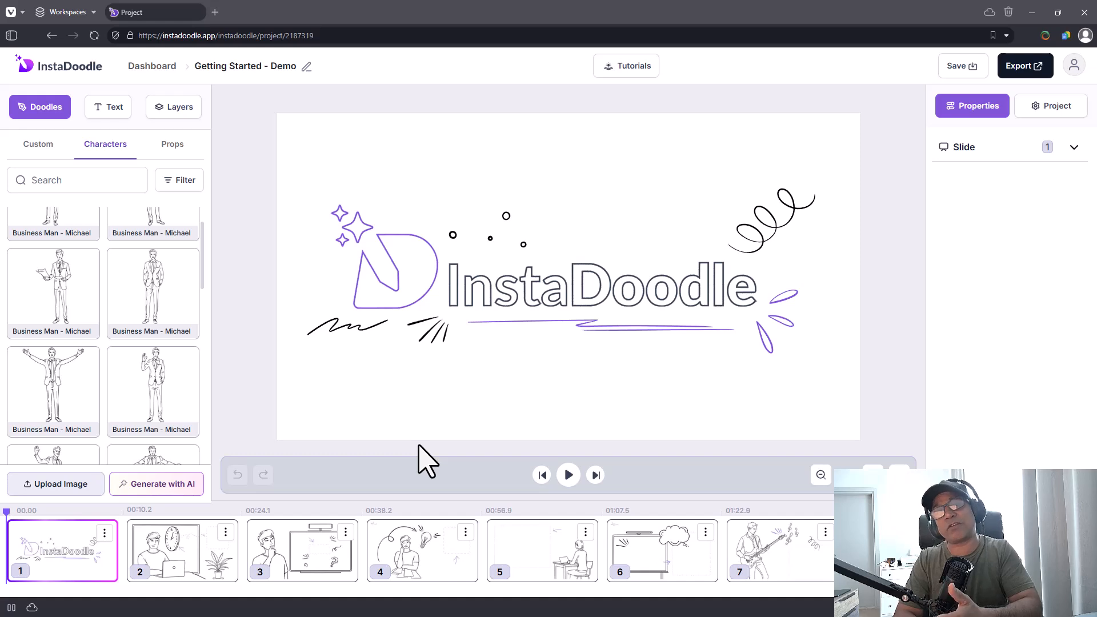
left_click(569, 475)
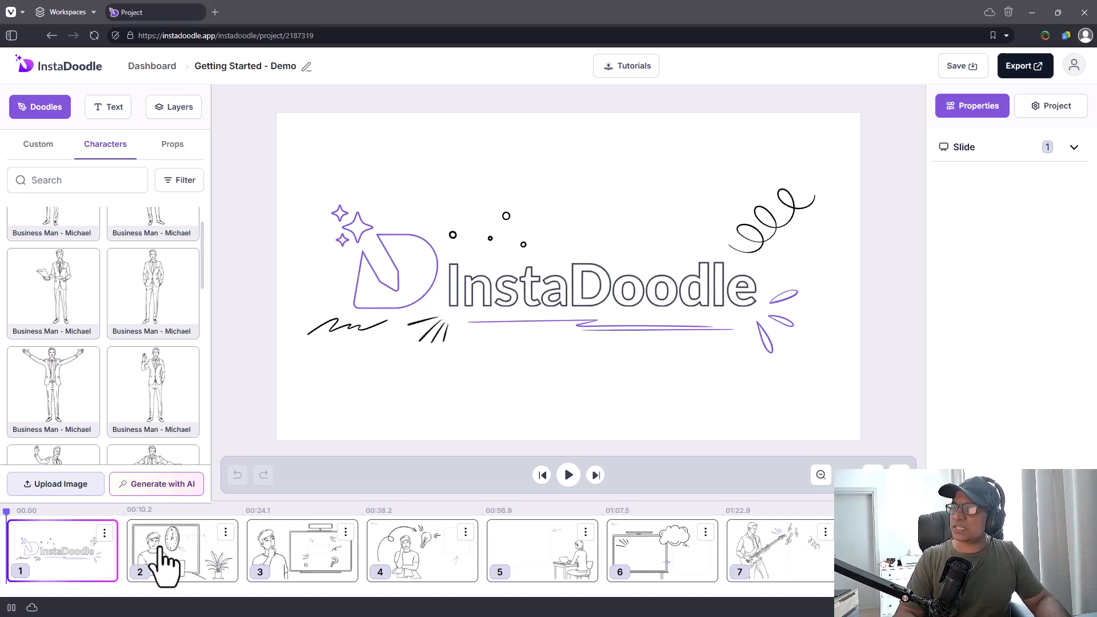
Step: Look through slides 2, 4, 7 and 6 of the demo project and return to slide 1
left_click(196, 549)
left_click(421, 538)
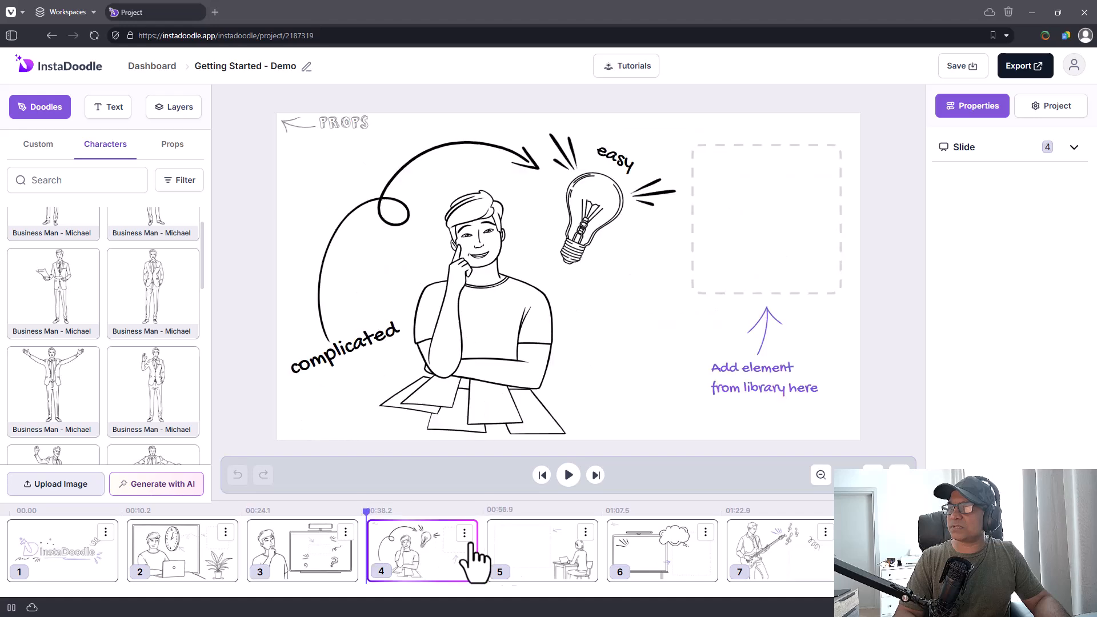
left_click(768, 565)
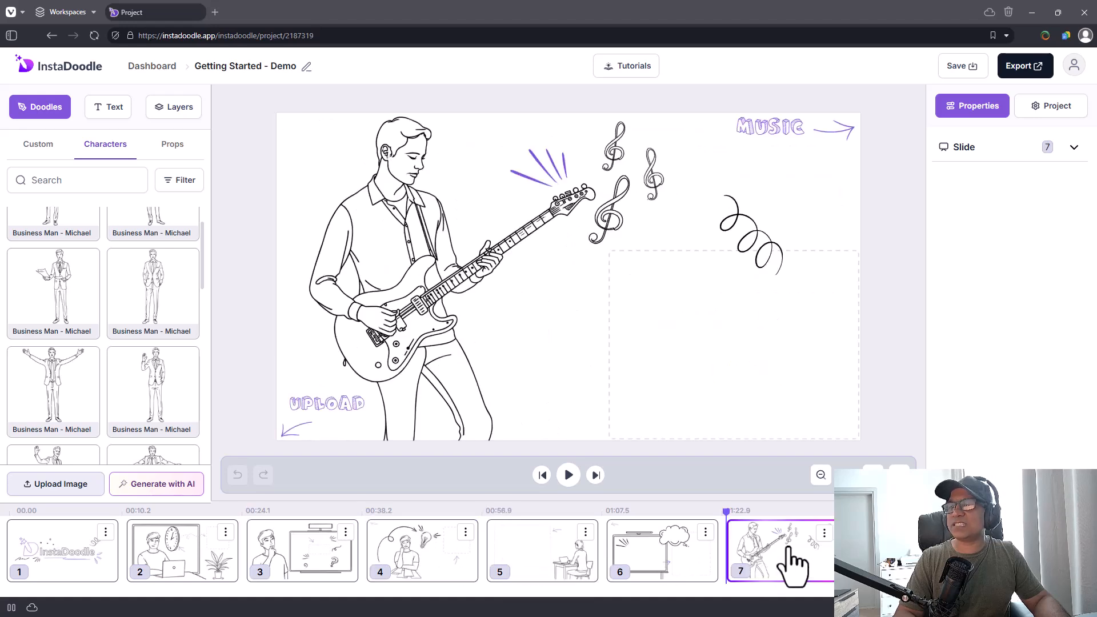
left_click(624, 574)
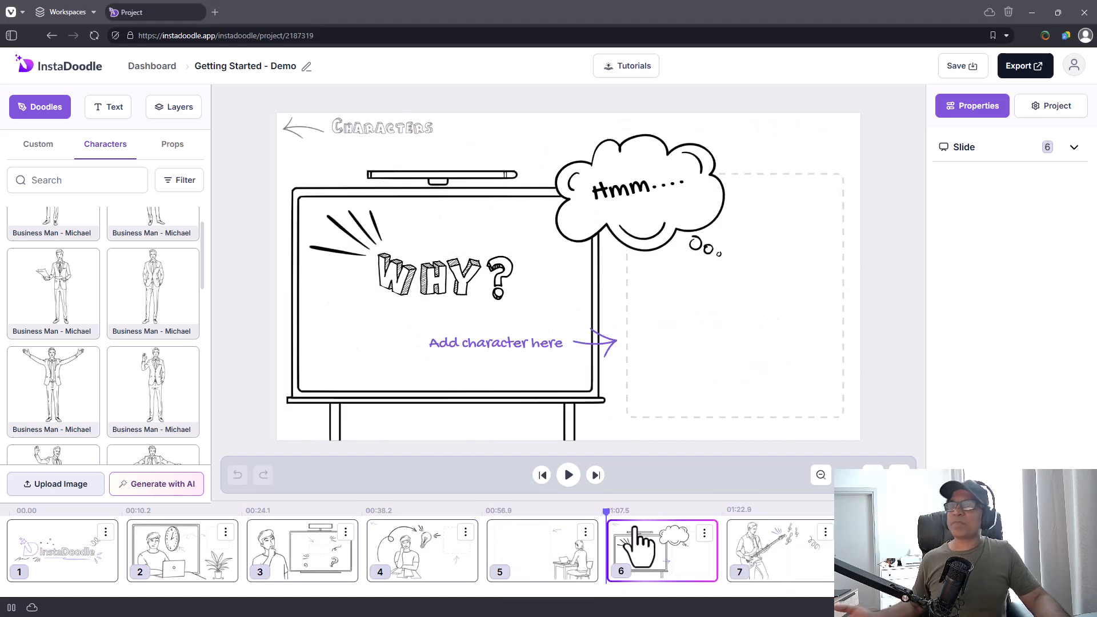
left_click(86, 580)
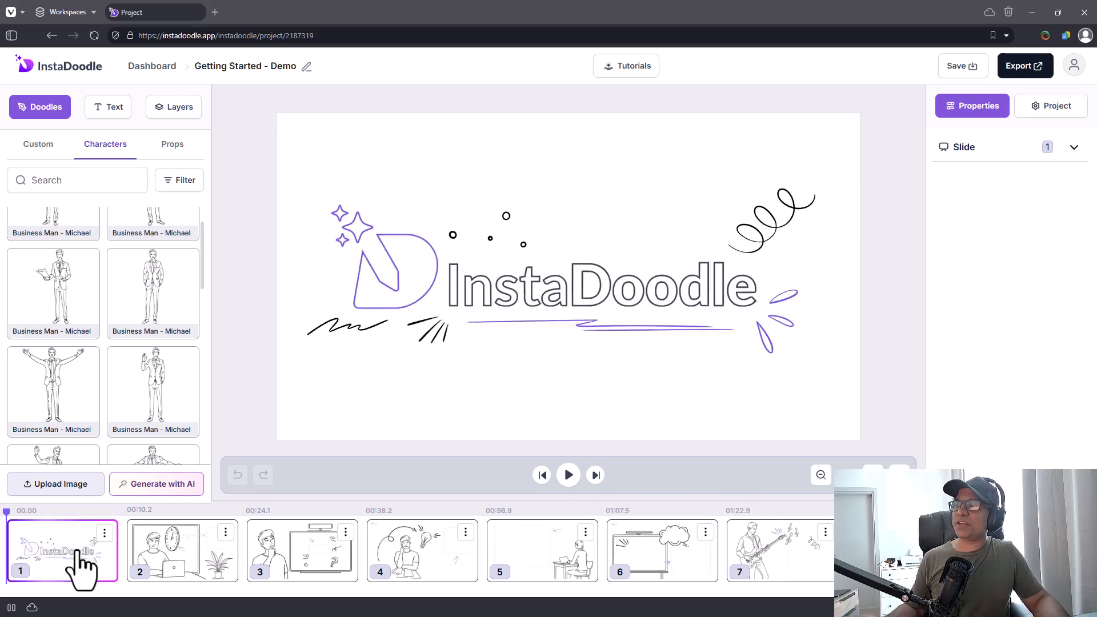
left_click(218, 556)
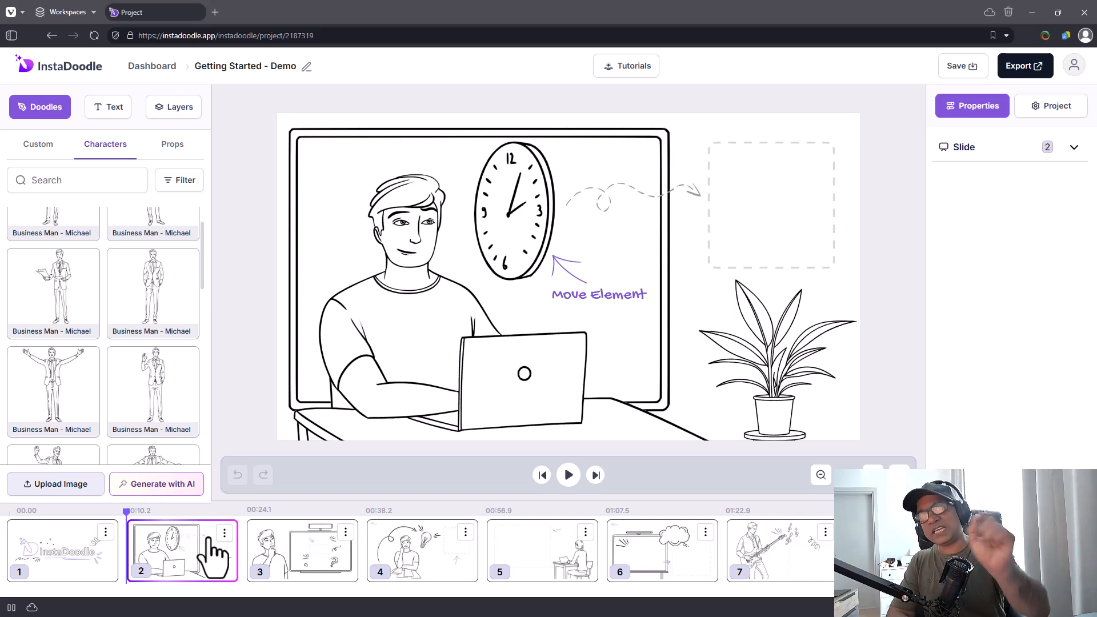
left_click(541, 475)
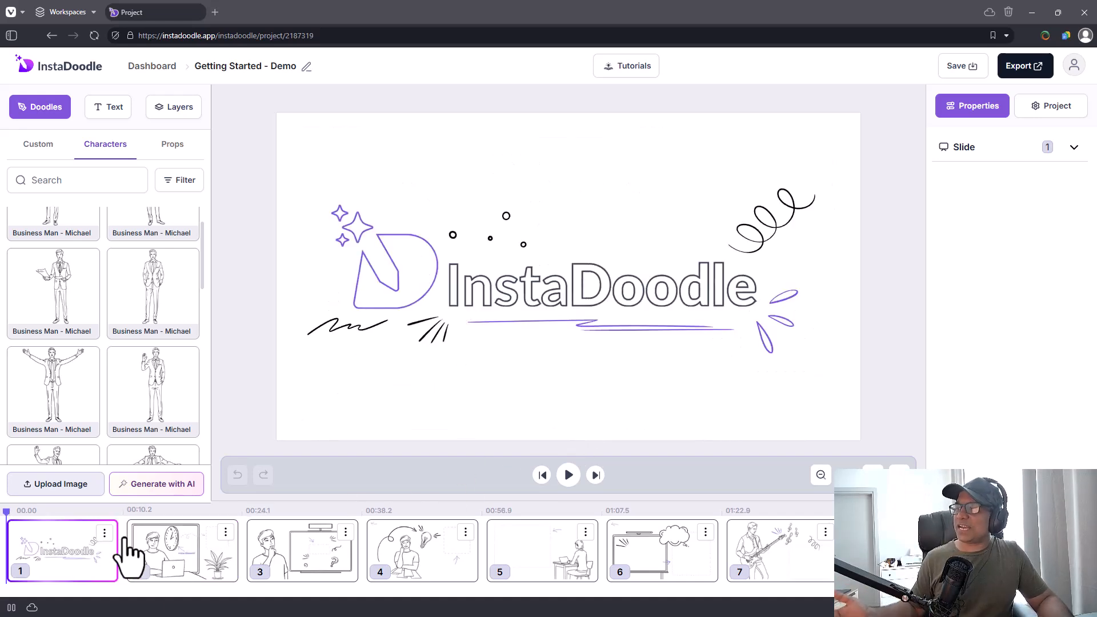
Step: Select slide 2 and check the control between slides 1 and 2 and the slide's options
left_click_drag(229, 568, 208, 541)
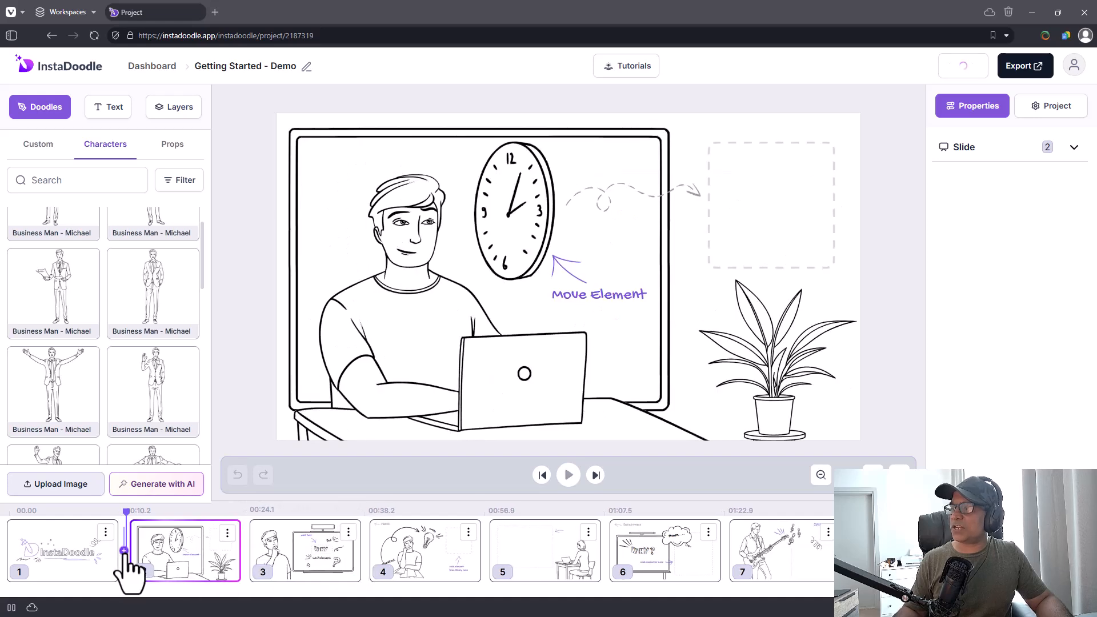
left_click(125, 552)
left_click(224, 532)
left_click(179, 582)
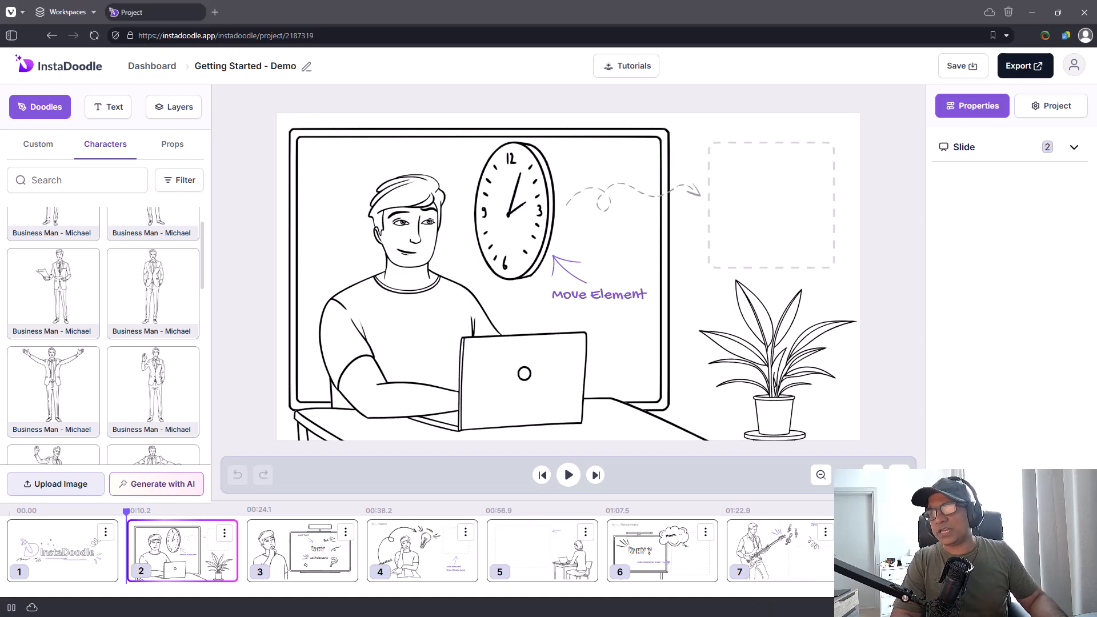
Step: Open the slide template gallery and examine the Test Product and Minimal Pastel templates
left_click(1035, 563)
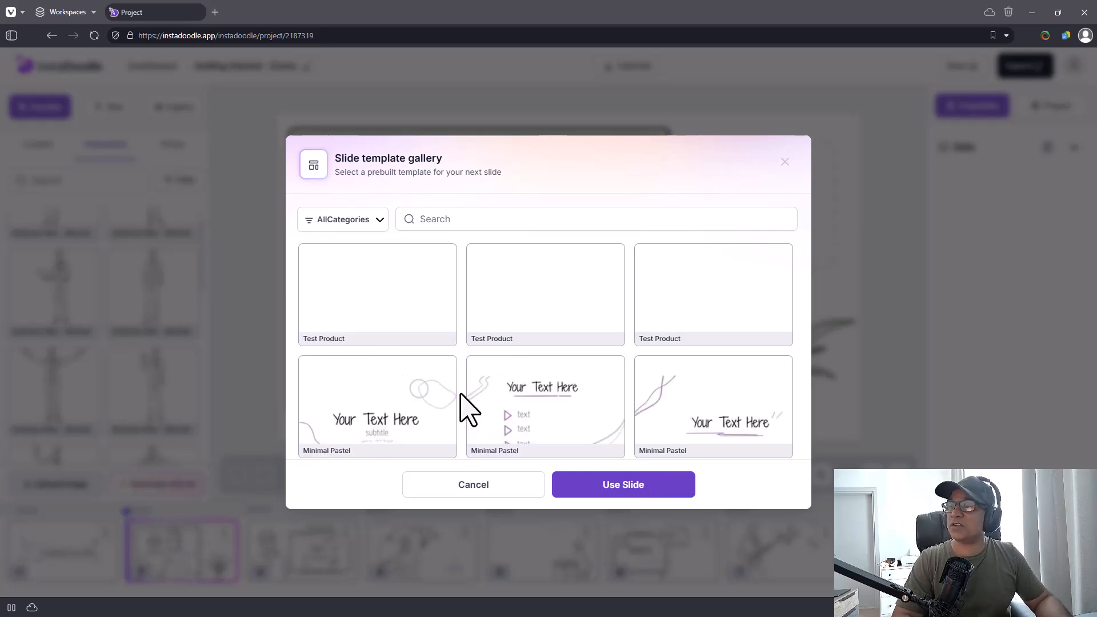
left_click(506, 335)
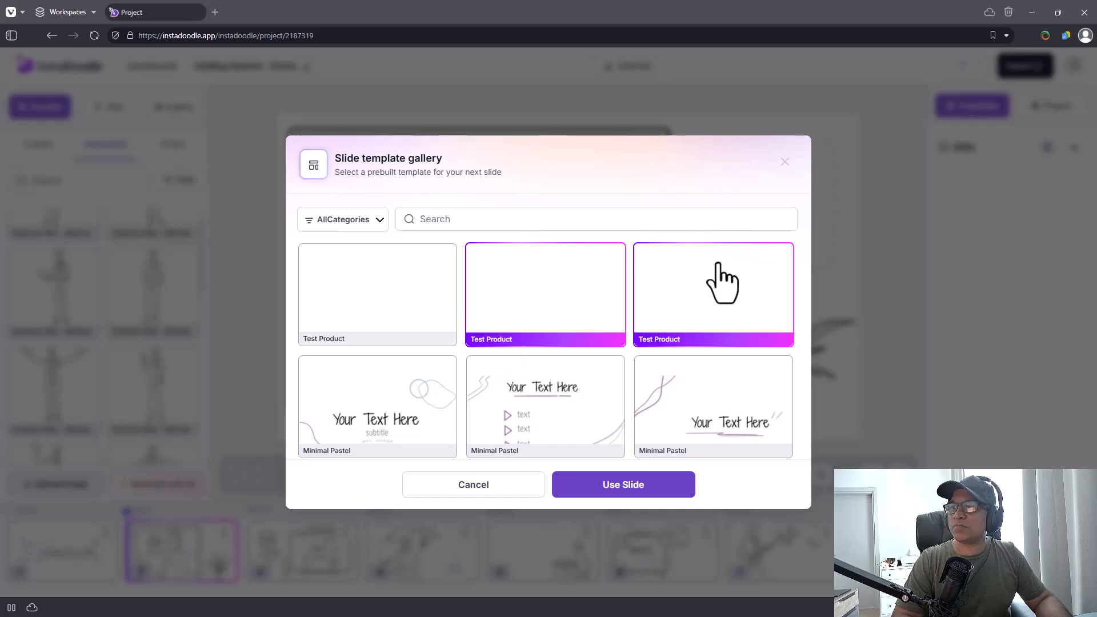
left_click(346, 424)
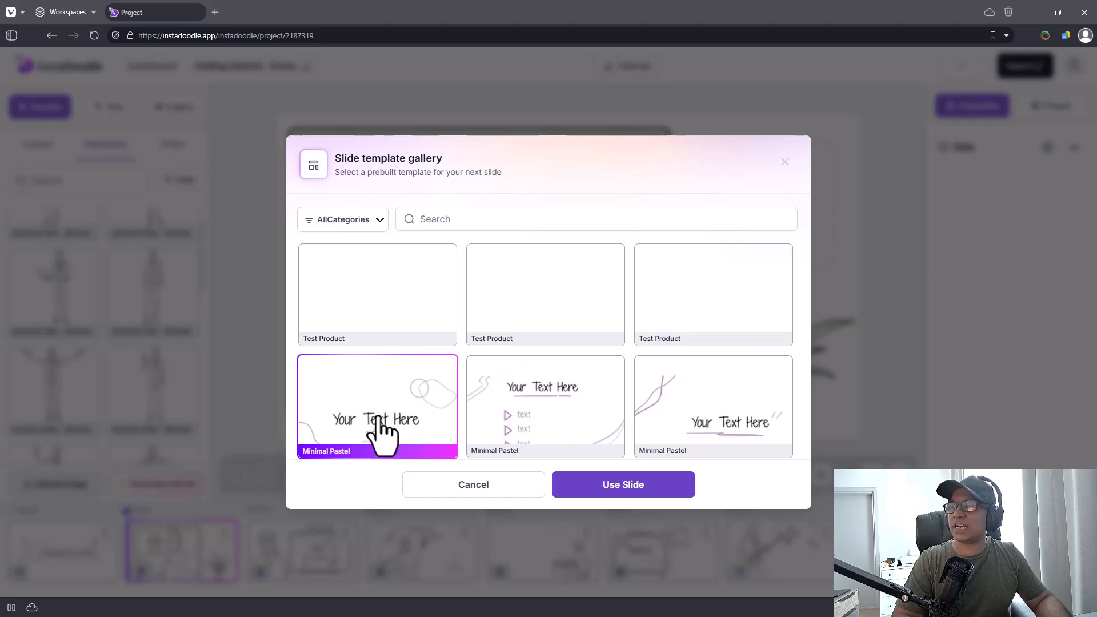
left_click(528, 423)
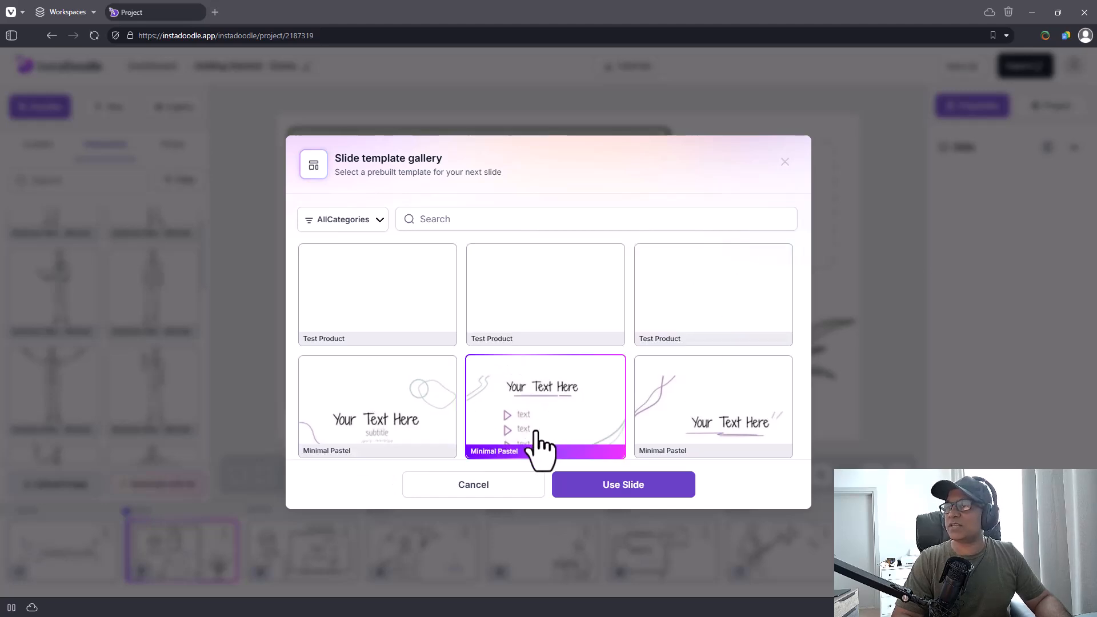
left_click(649, 410)
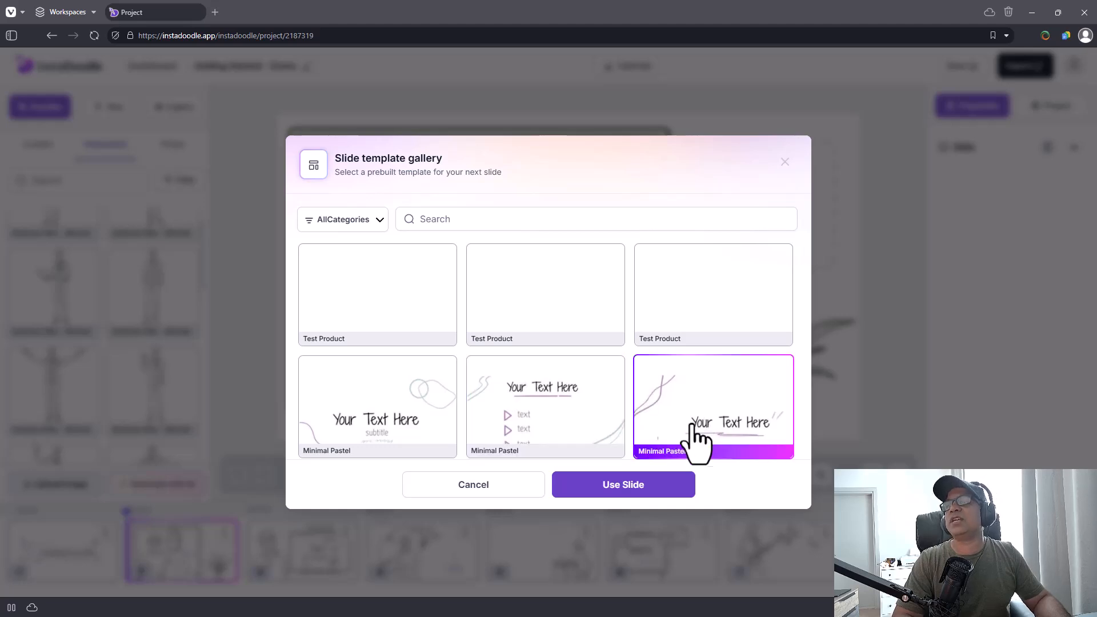
Step: Browse the template gallery by the Title + Subtitle, Bullet Point Layouts and Image Placeholders categories
left_click(311, 227)
left_click(368, 302)
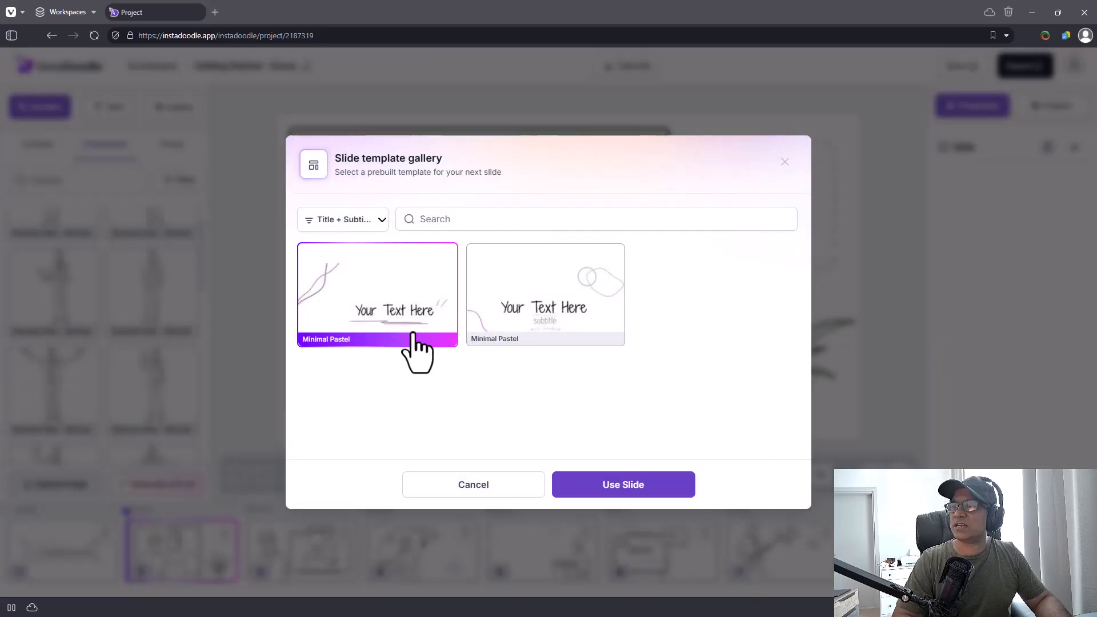
left_click(360, 223)
left_click(360, 326)
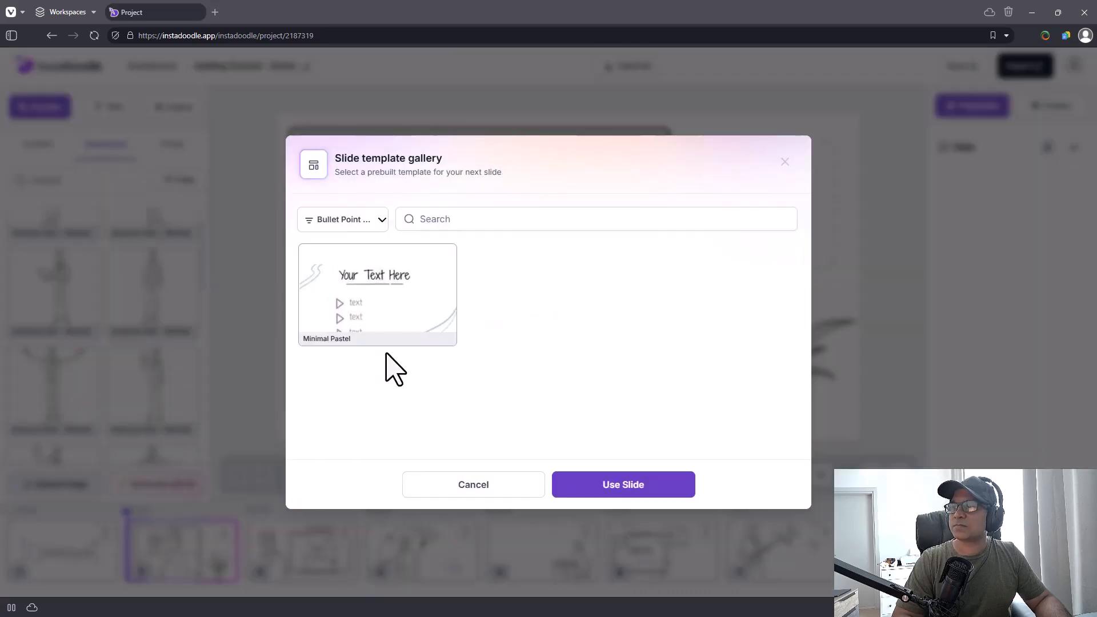
left_click(352, 227)
left_click(358, 355)
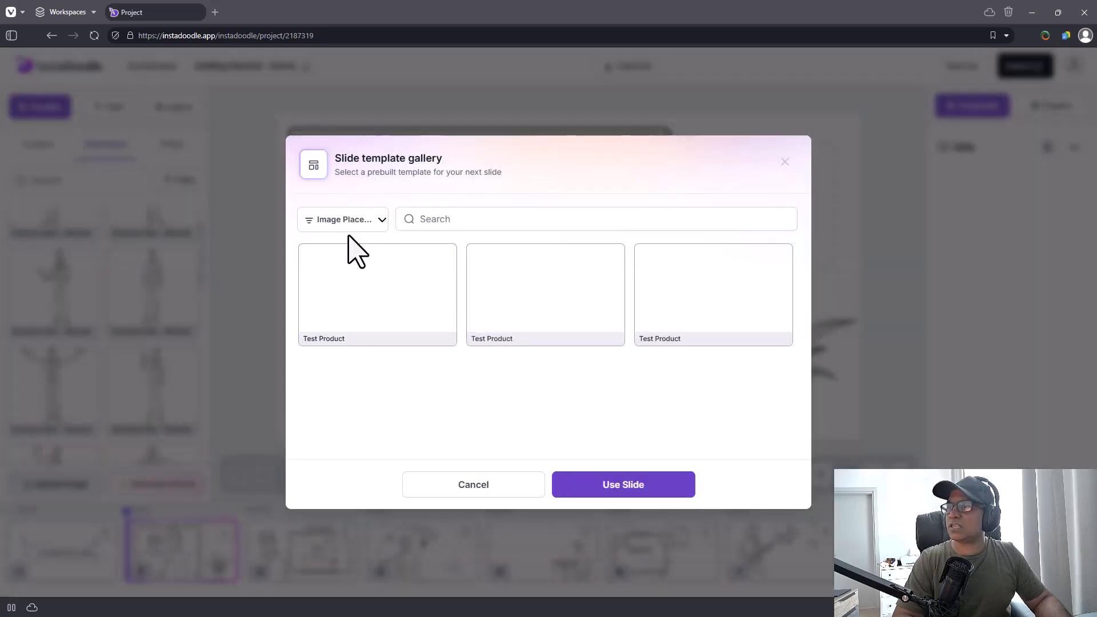
Step: Filter the gallery by Title + Subtitle and add the Minimal Pastel template containing both a title and a subtitle as a new slide
left_click(368, 224)
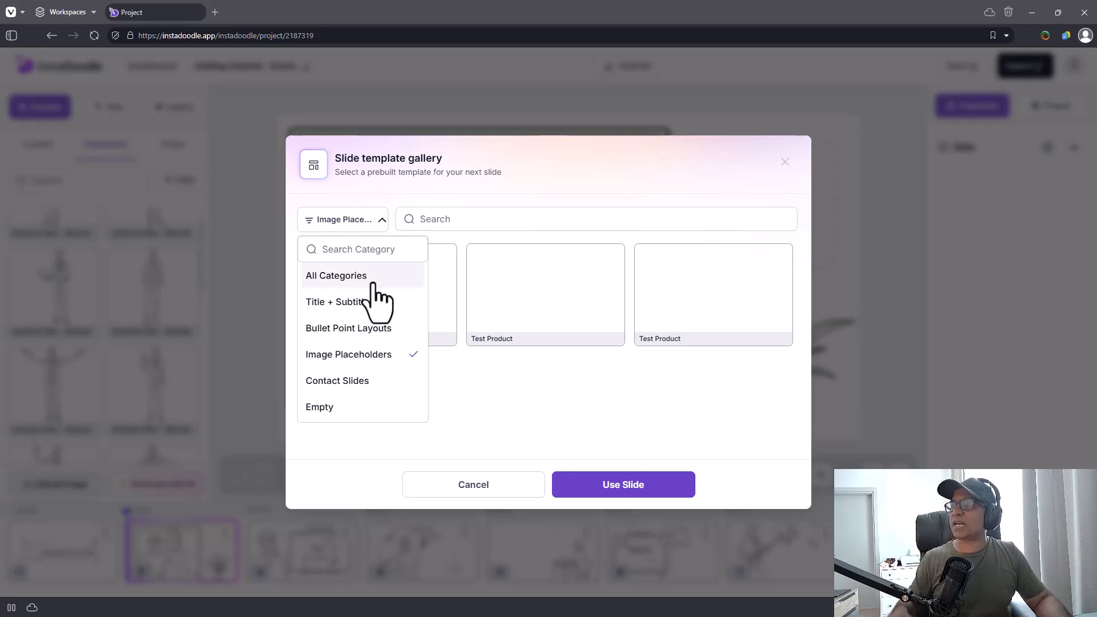
left_click(374, 301)
left_click(574, 286)
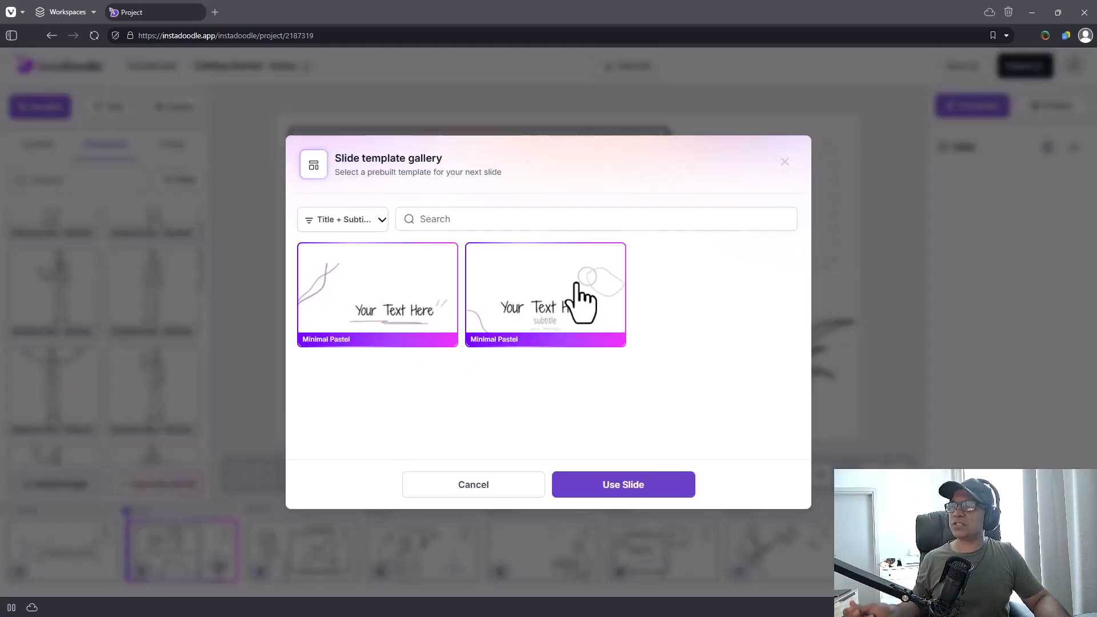
left_click(646, 487)
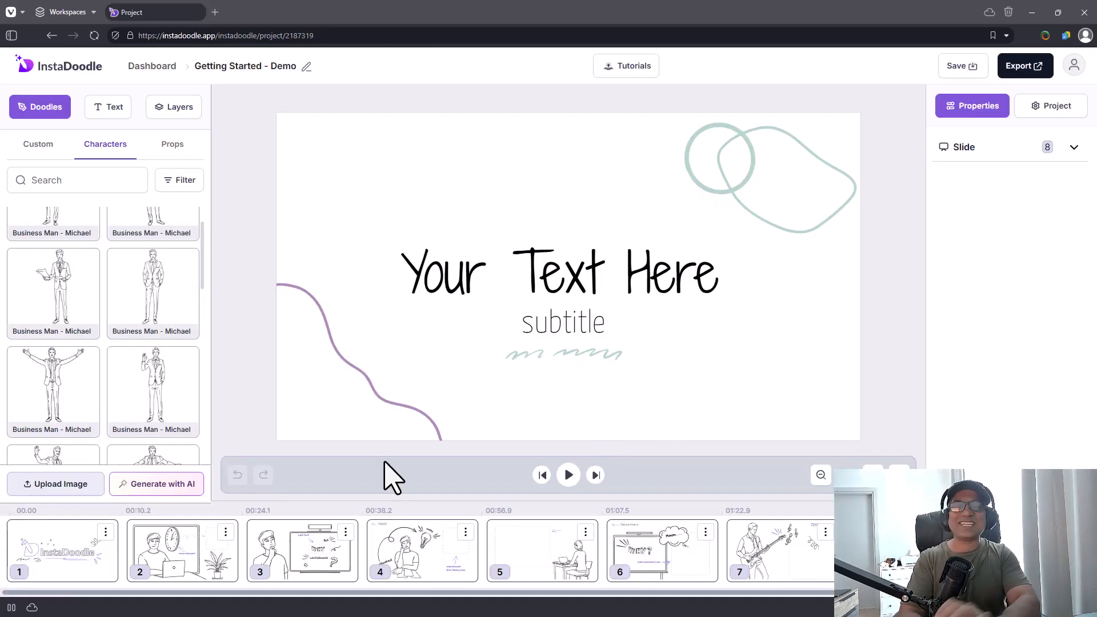
Step: Examine the custom doodles and browse the character library for a child character
left_click(50, 147)
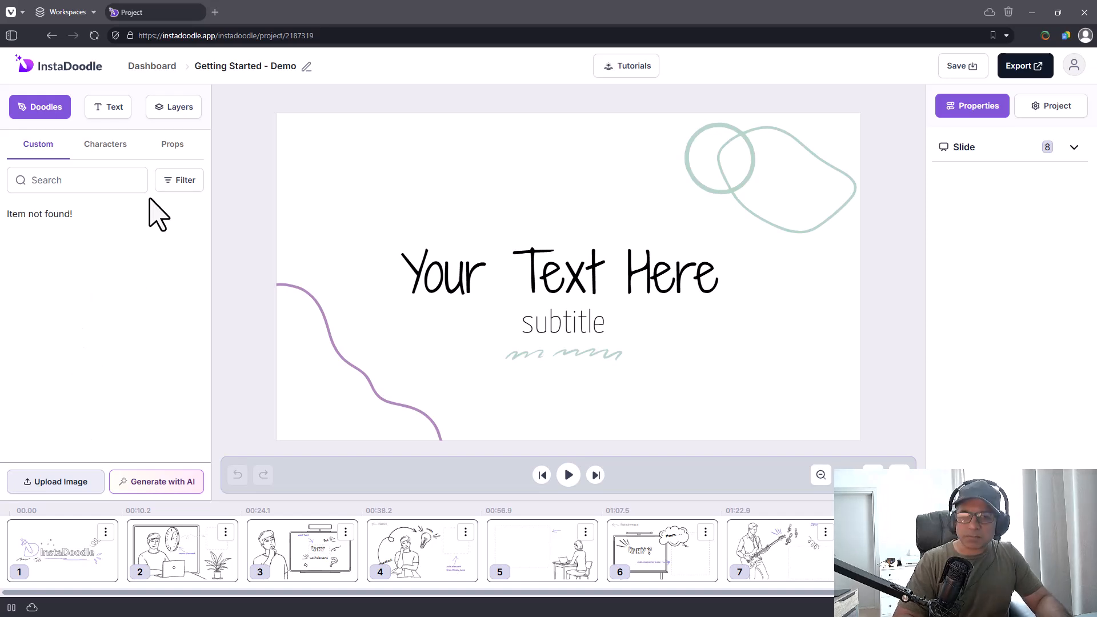
left_click(87, 145)
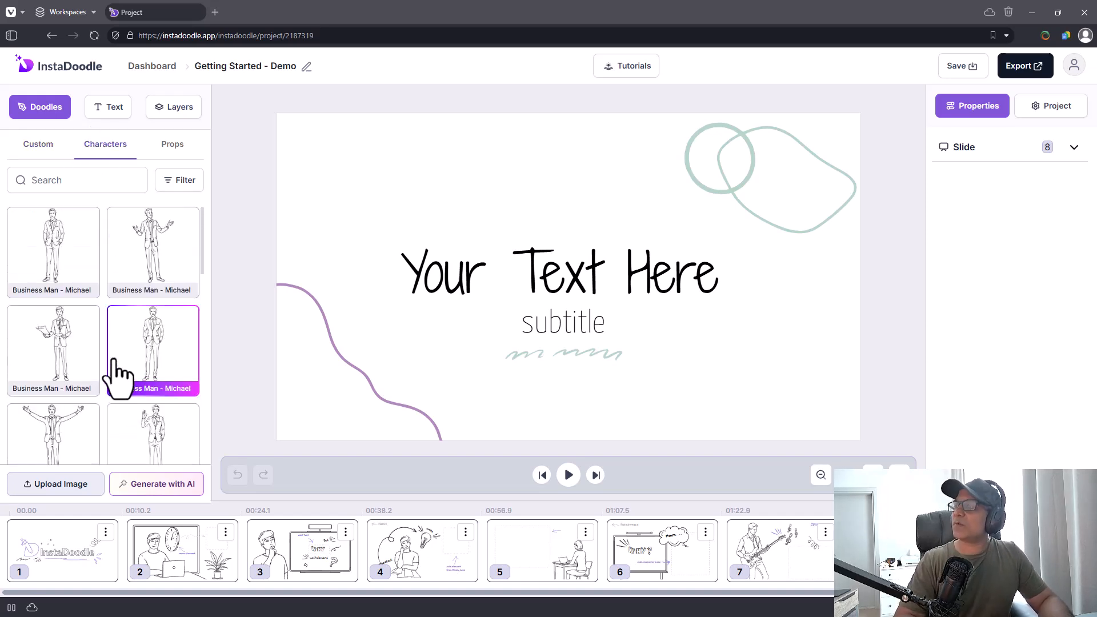
scroll(129, 343, "down", 10)
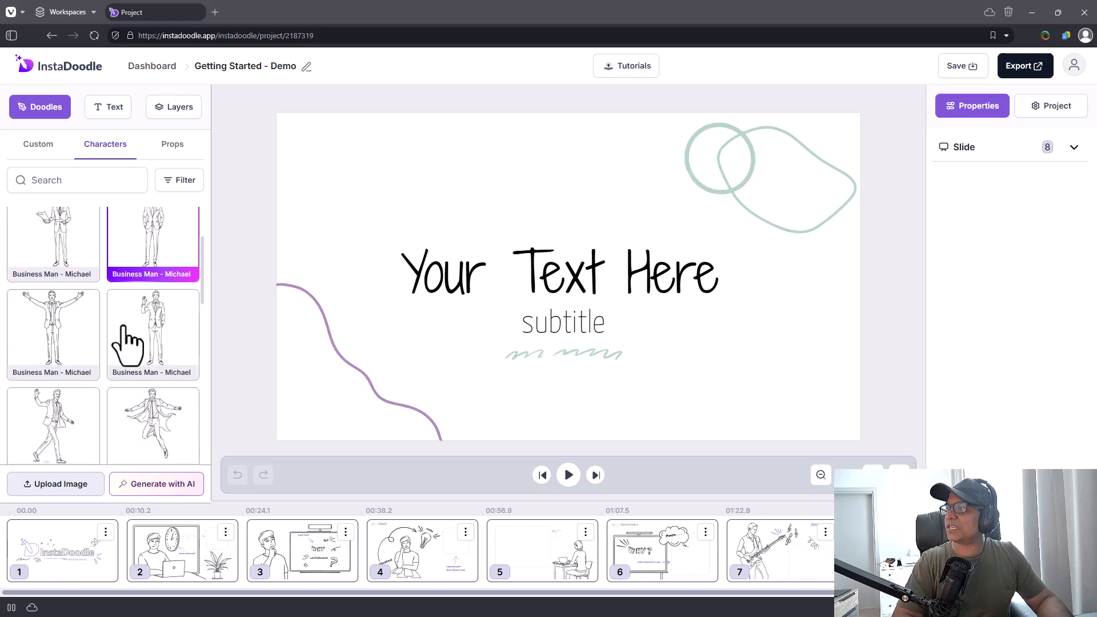
scroll(129, 343, "down", 1)
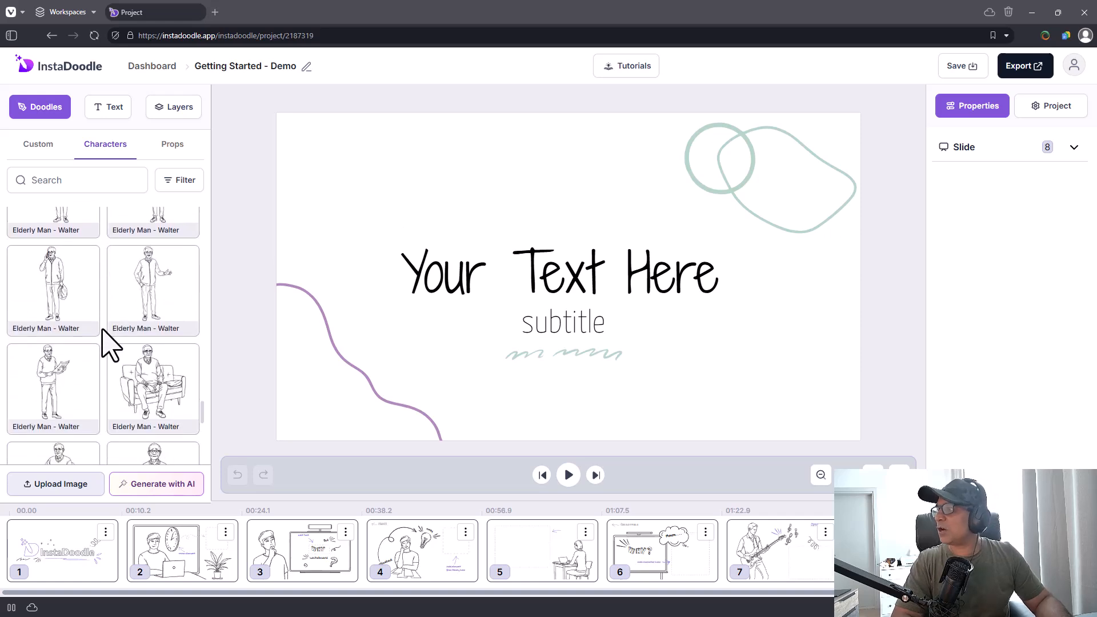
scroll(135, 372, "down", 5)
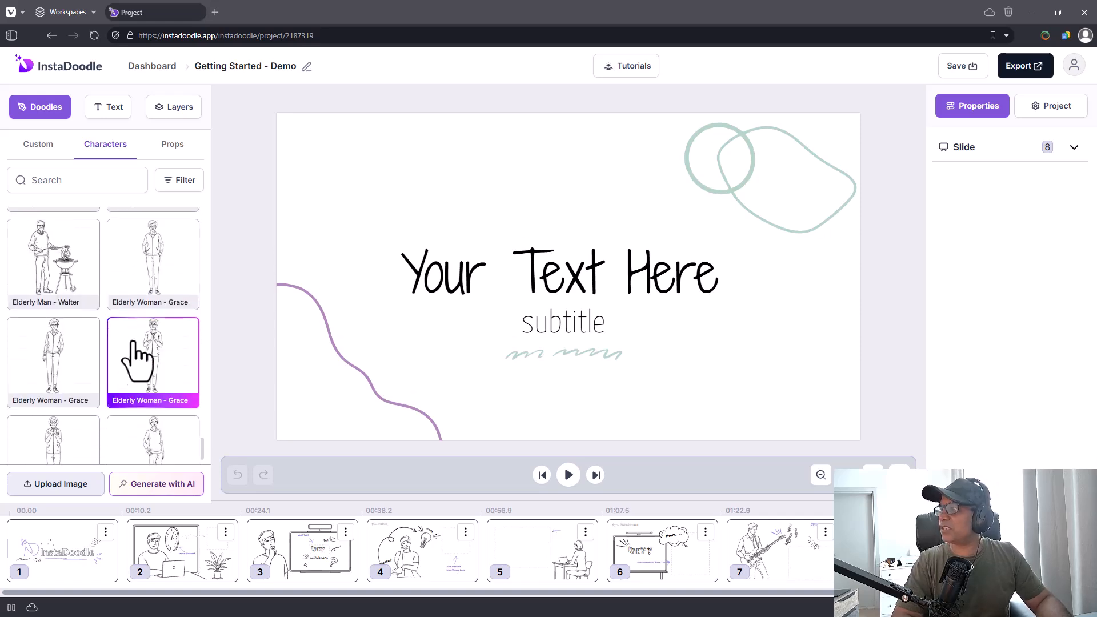
scroll(113, 371, "down", 5)
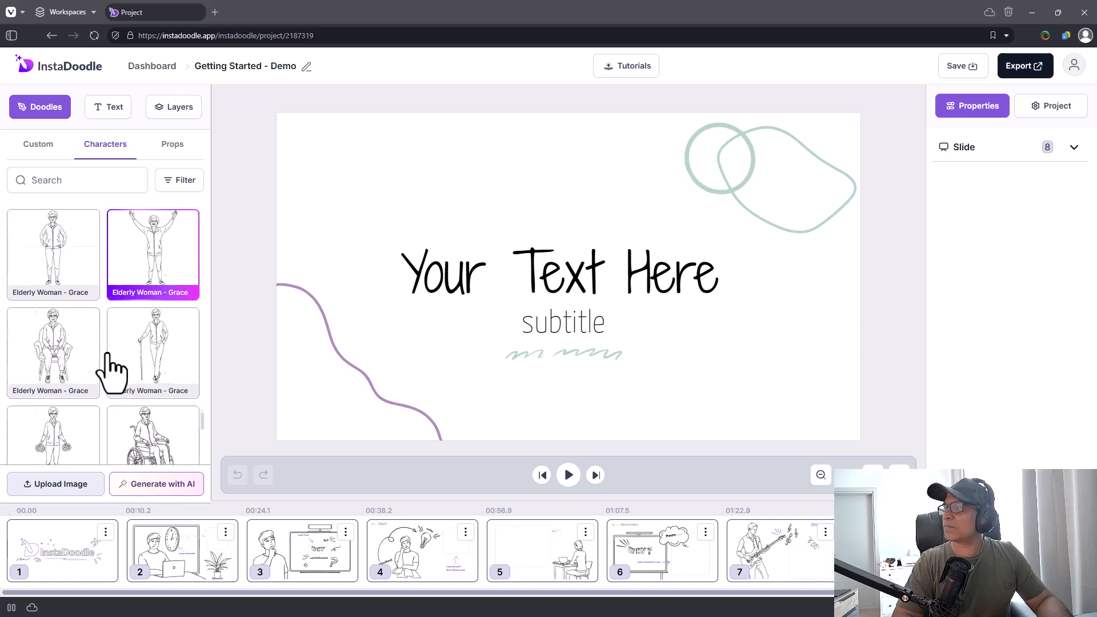
scroll(137, 400, "down", 5)
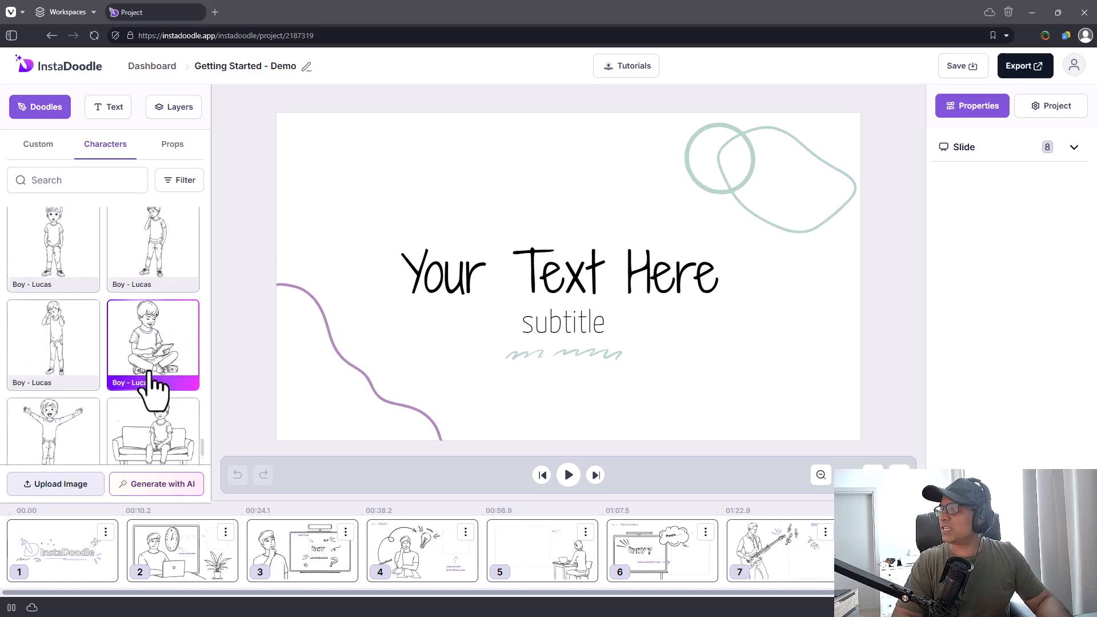
scroll(154, 382, "up", 4)
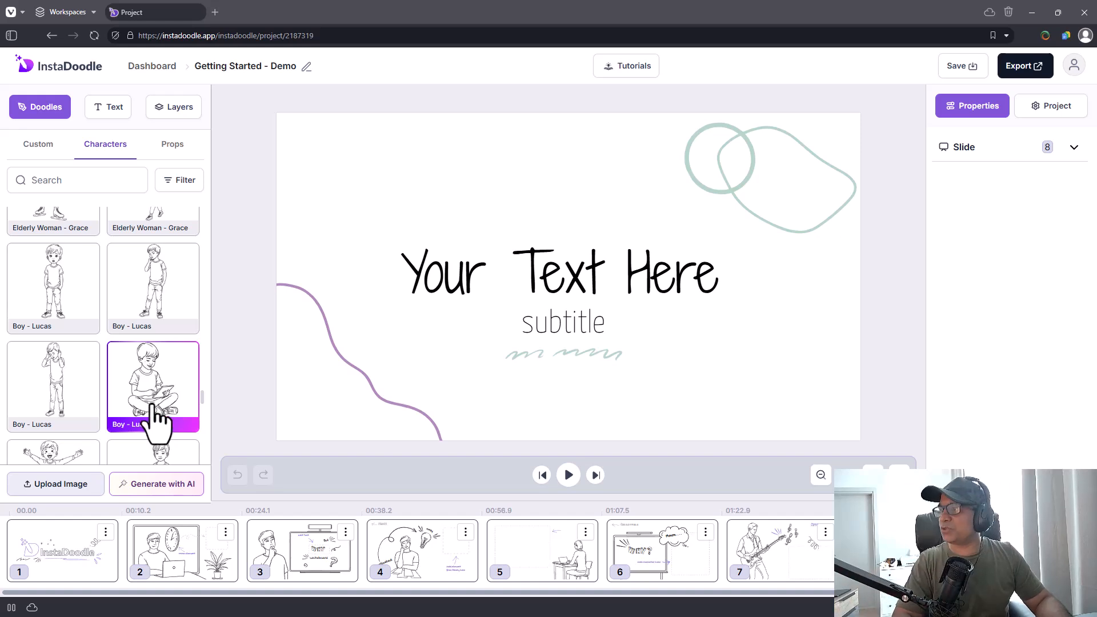
Step: Add the cross-legged Boy - Lucas character with the tablet to the new slide and position it in the slide's upper-left corner
mouse_move(154, 409)
left_mouse_down()
mouse_move(737, 380)
mouse_move(626, 359)
mouse_move(365, 165)
left_mouse_up()
left_click(765, 424)
left_click(578, 293)
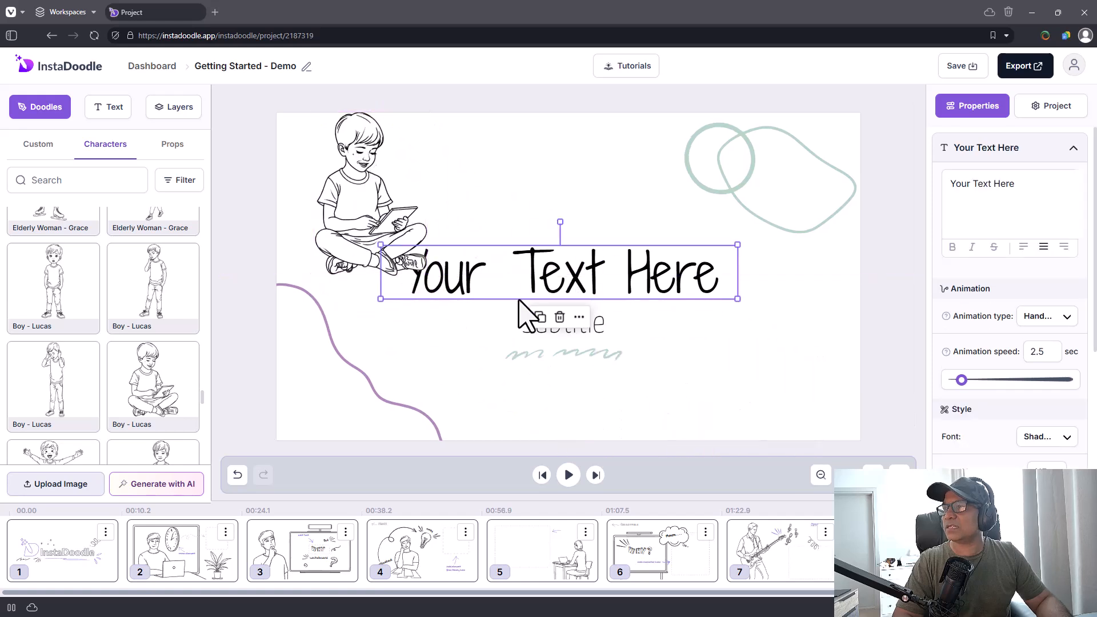
left_click(624, 314)
left_click(605, 296)
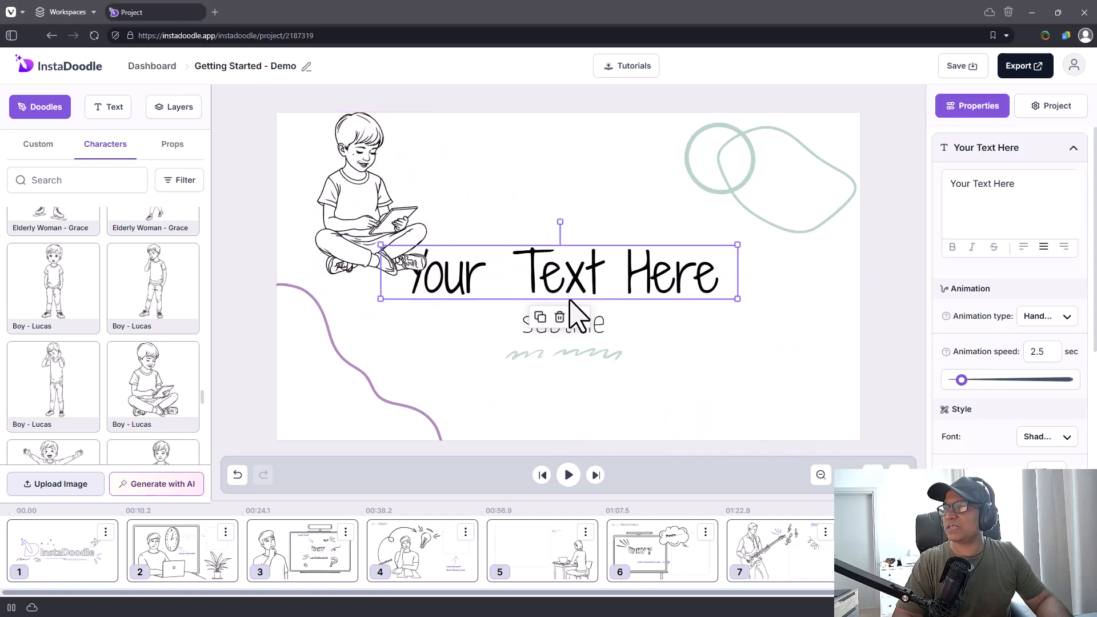
left_click_drag(378, 213, 355, 223)
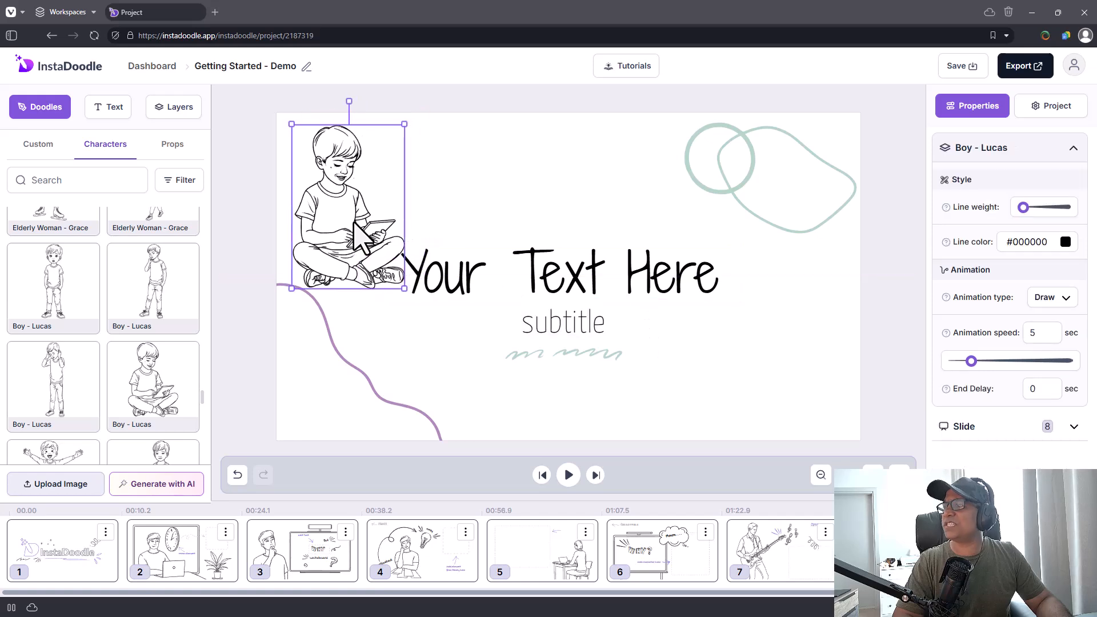
Step: Tilt the "Your Text Here" title slightly clockwise and scale it down a little
left_click(523, 264)
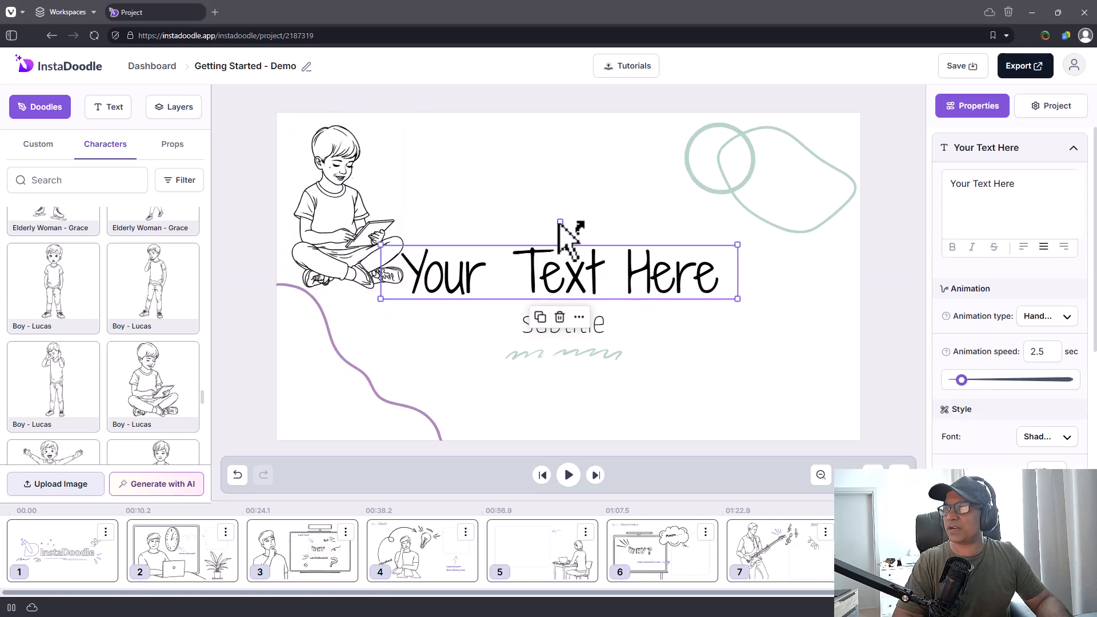
mouse_move(560, 222)
left_mouse_down()
mouse_move(585, 230)
mouse_move(566, 226)
mouse_move(550, 200)
mouse_move(563, 221)
left_mouse_up()
left_click_drag(737, 302, 681, 288)
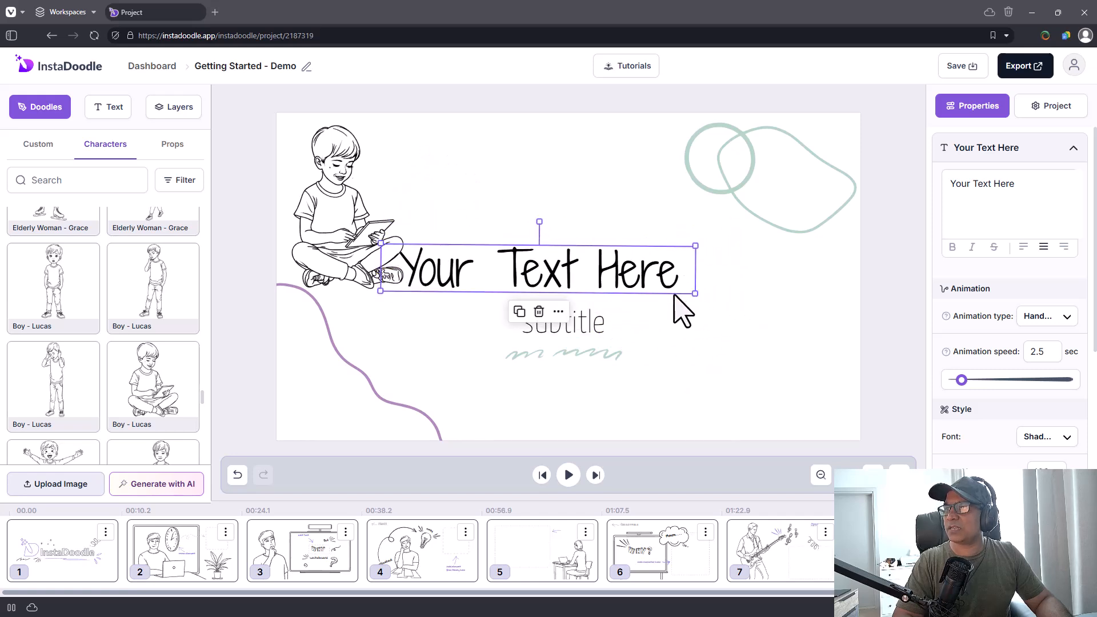
Step: Move the "Your Text Here" title sideways until it clears the seated boy's feet
left_click(558, 312)
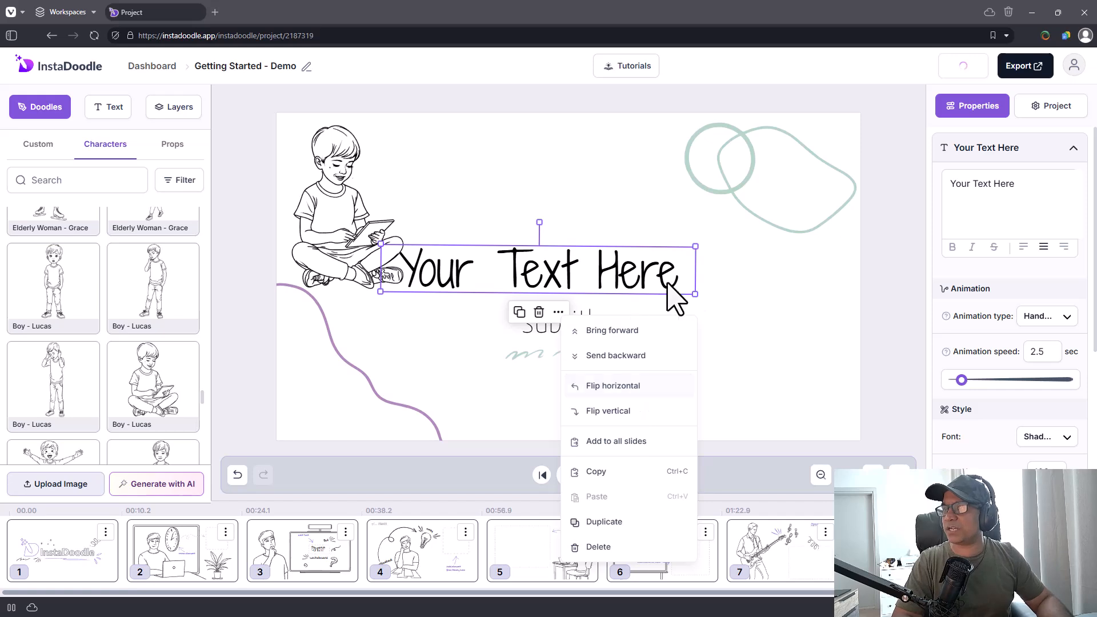
left_click(749, 306)
left_click_drag(634, 292, 712, 296)
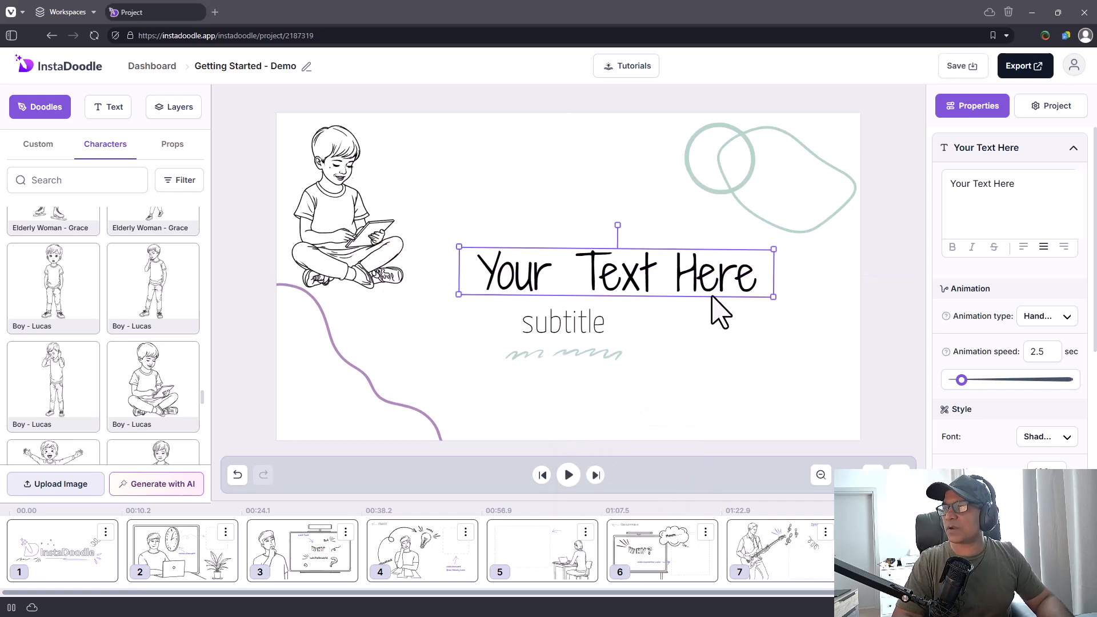
Step: Replace the slide's title text with "Smart kids read books"
left_click(693, 306)
double_click(684, 277)
double_click(684, 284)
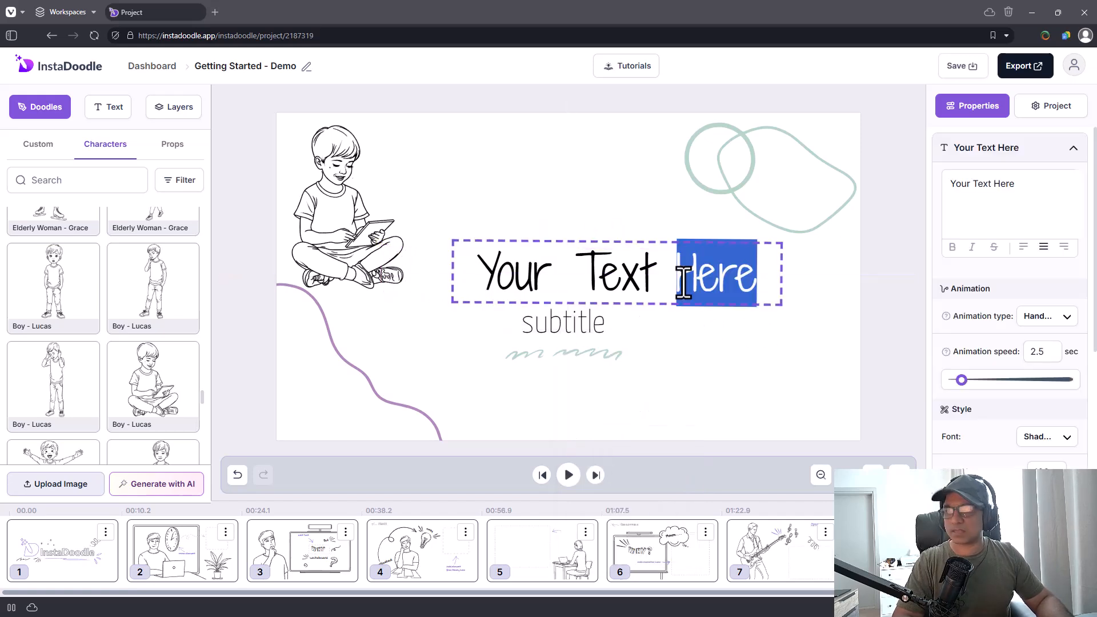
key("ctrl+a")
type("Smart")
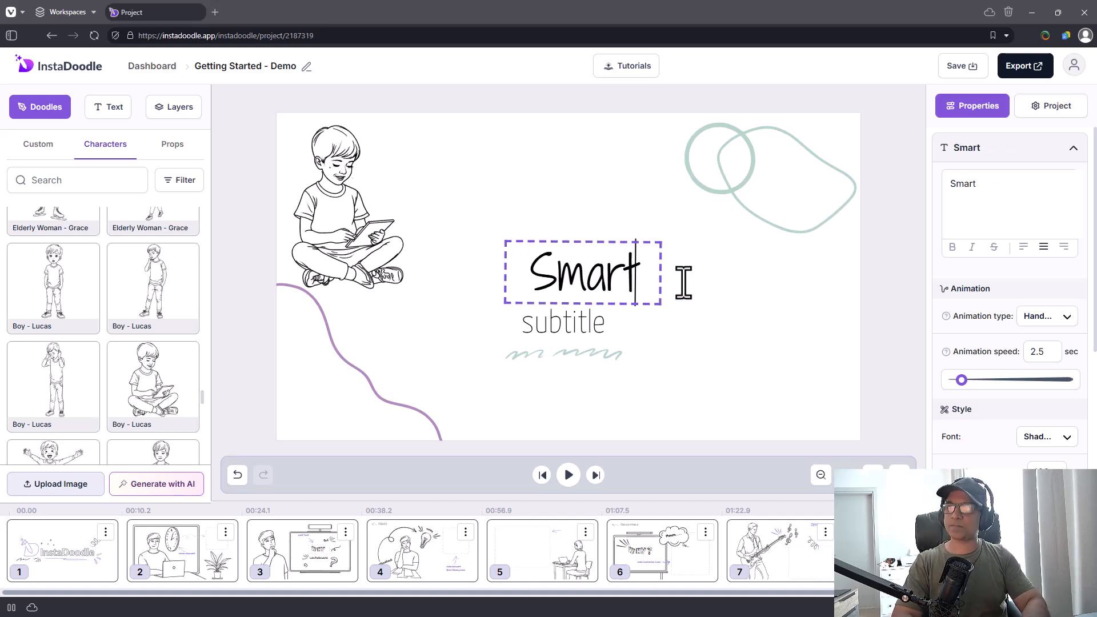
type(" k")
key("BackSpace")
key("BackSpace")
type("ki")
key("BackSpace")
key("BackSpace")
type("kids ")
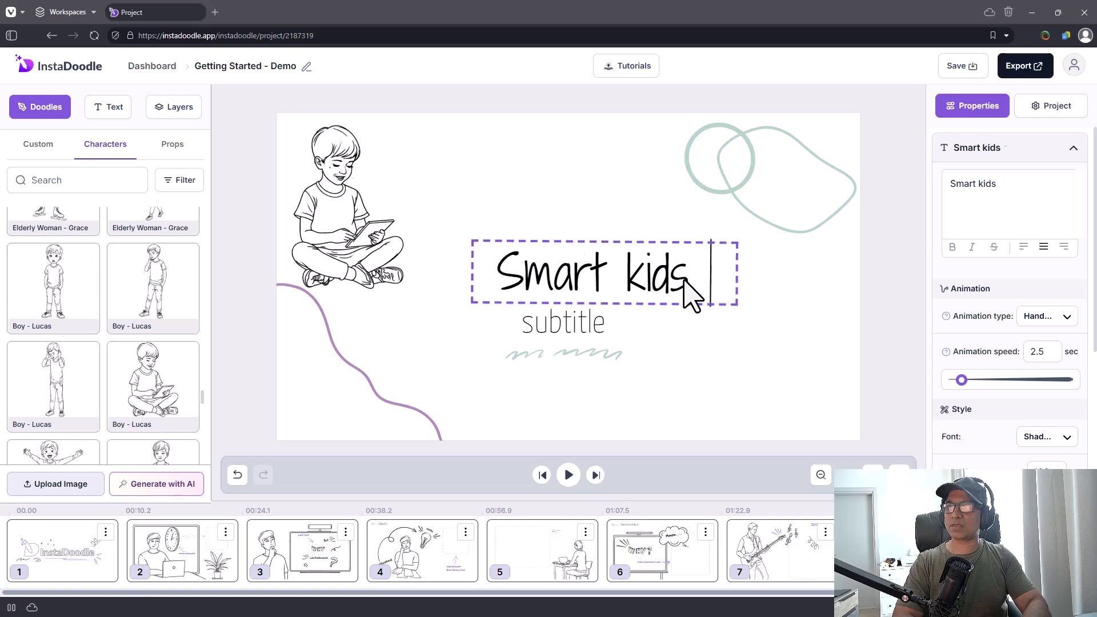
type("read books")
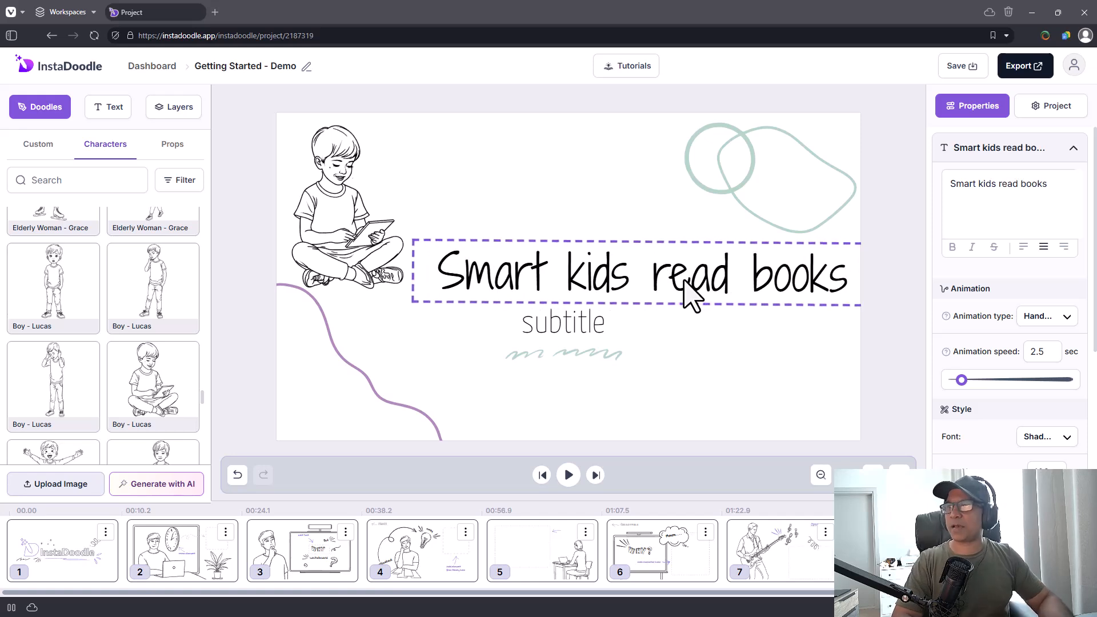
Step: Replace the subtitle text with "The no tablet movement"
double_click(557, 324)
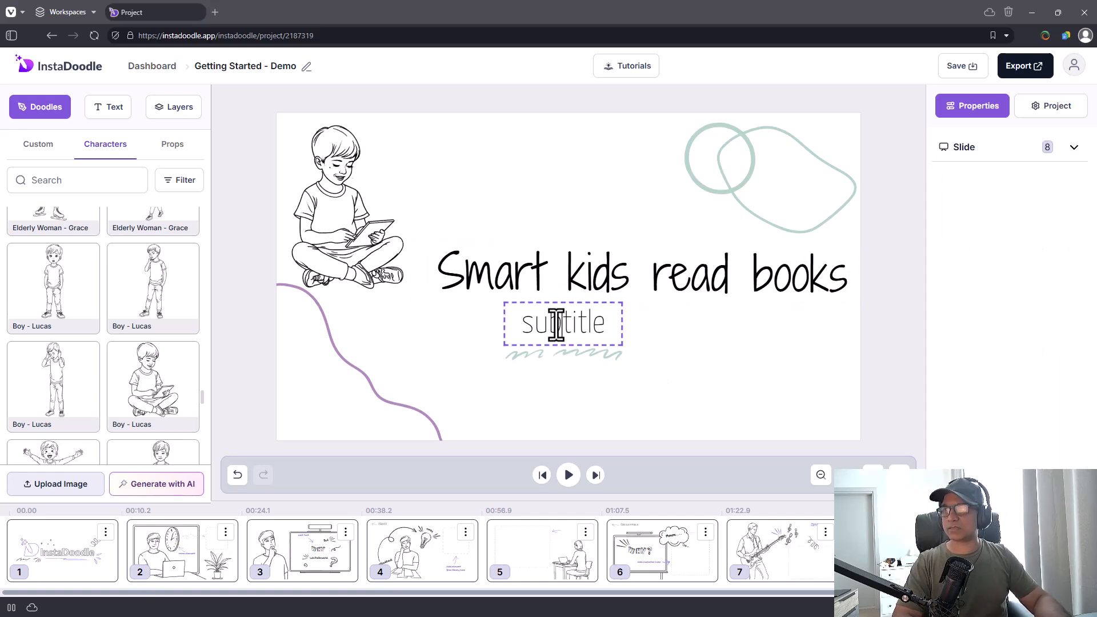
double_click(557, 325)
type("The")
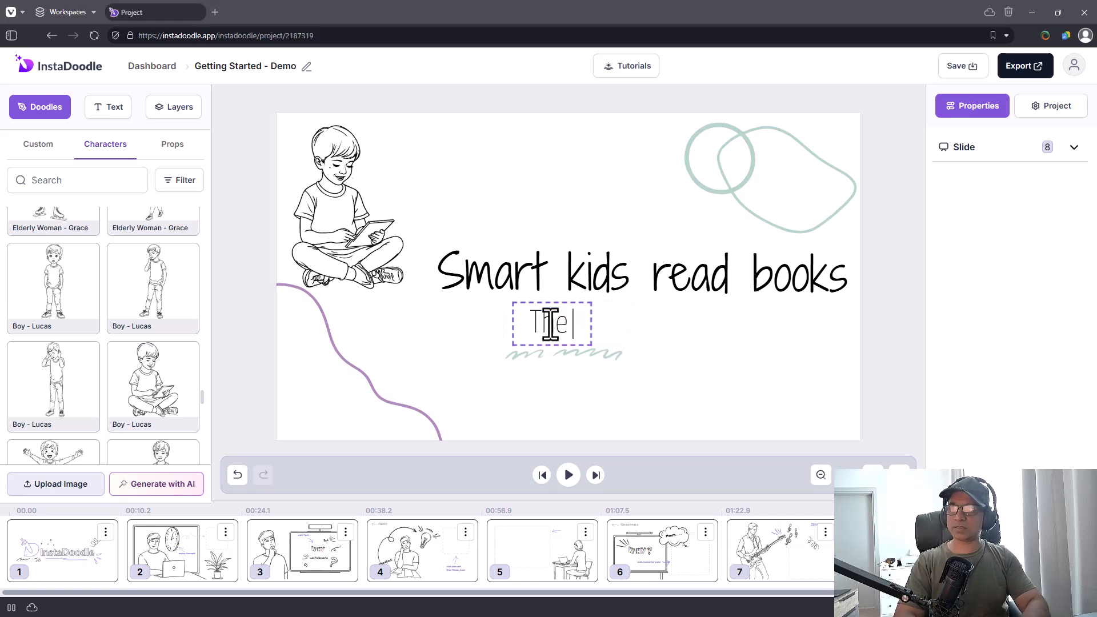
type(" no tablet movemn")
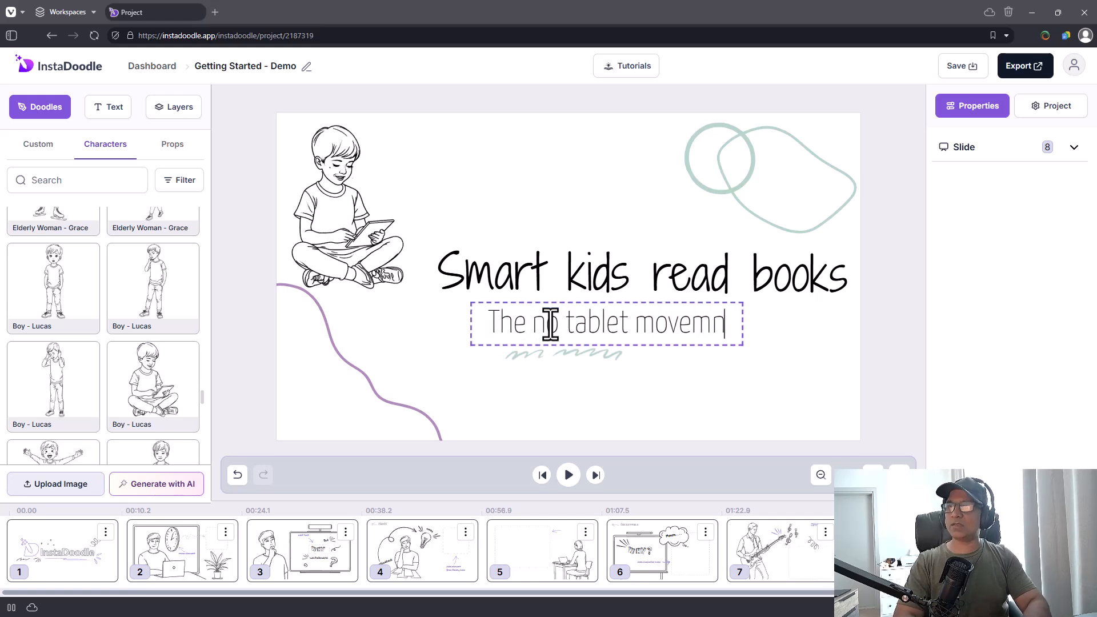
key("BackSpace")
type("ent")
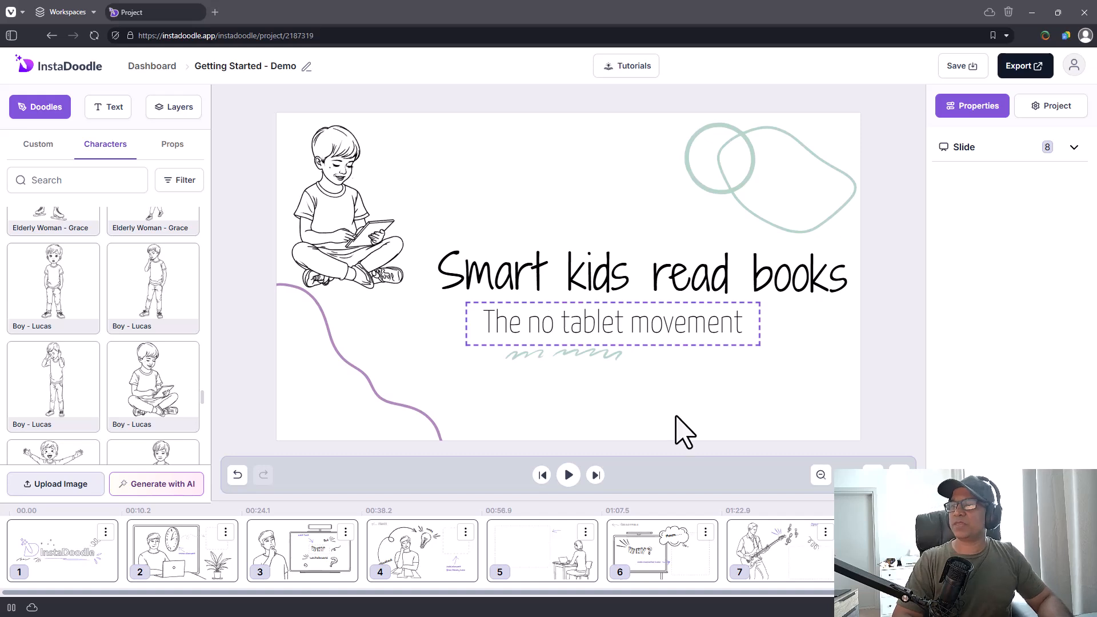
Step: Move the seated boy down beside the text and scale the title down slightly so it fits inside the slide
left_click_drag(377, 286, 412, 357)
left_click(507, 371)
left_click(541, 283)
left_click(660, 365)
left_click(829, 289)
left_click_drag(861, 299, 838, 296)
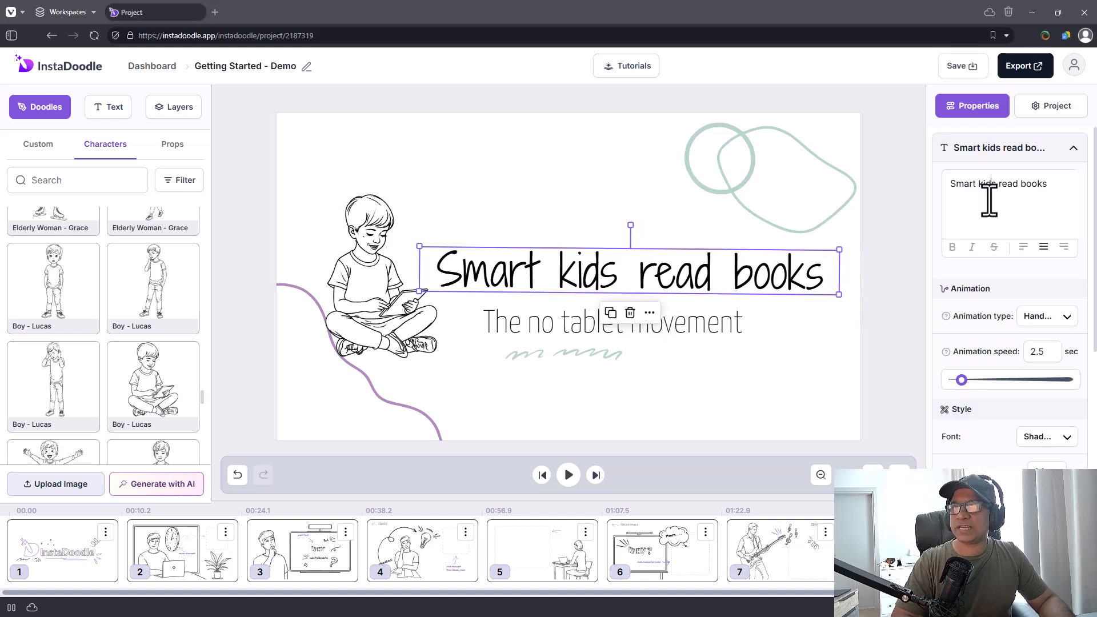
Step: Set the title's animation type to Fade
left_click(1048, 323)
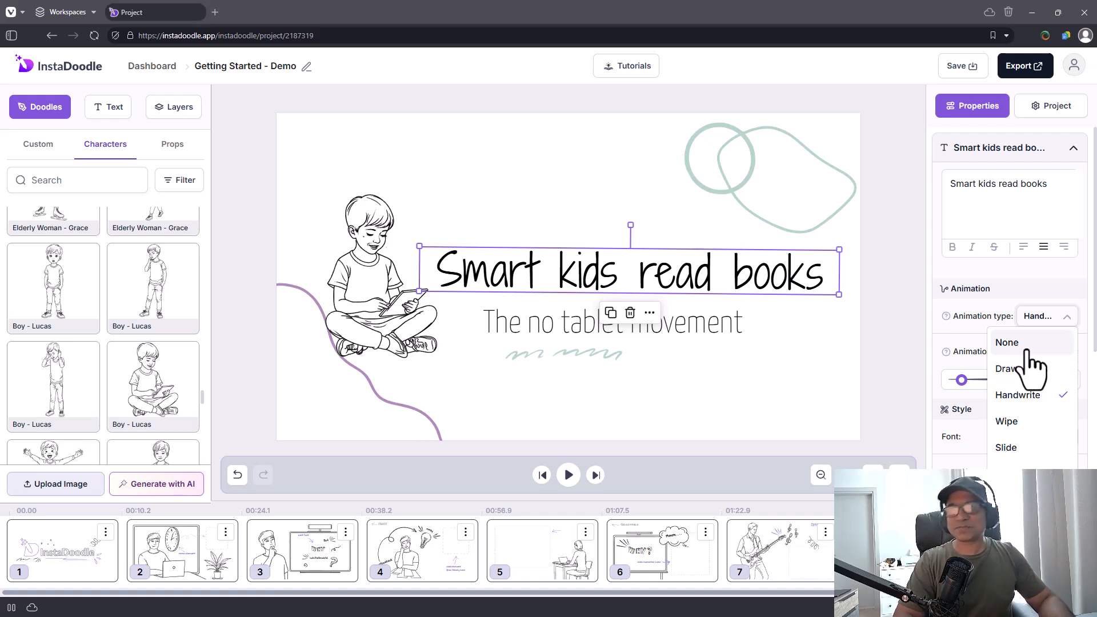
scroll(1024, 451, "down", 1)
scroll(1024, 454, "down", 2)
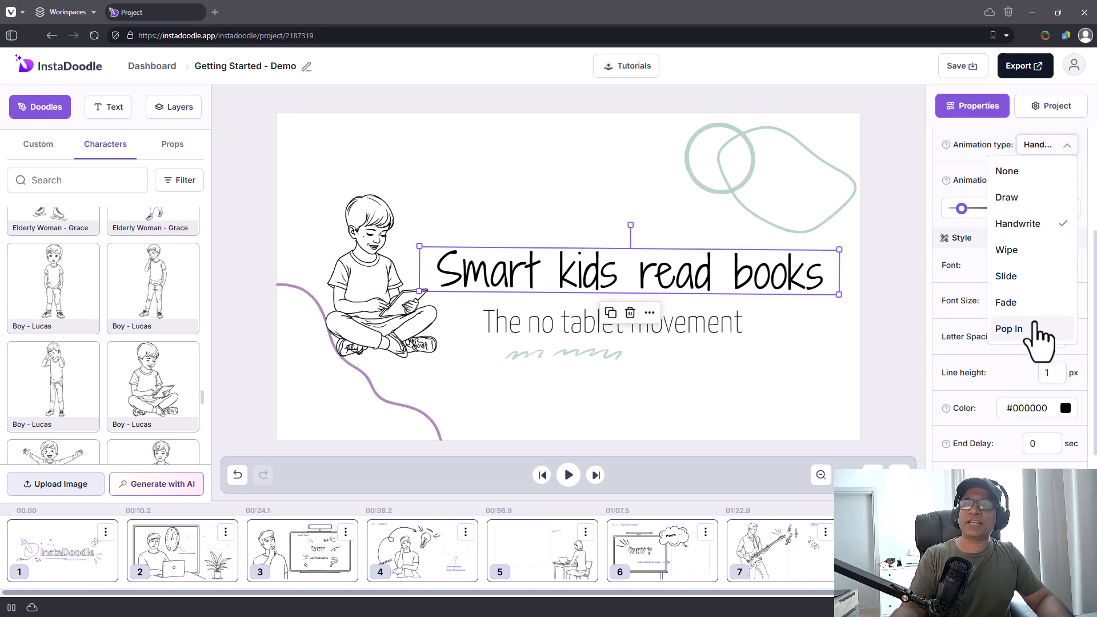
left_click(1026, 314)
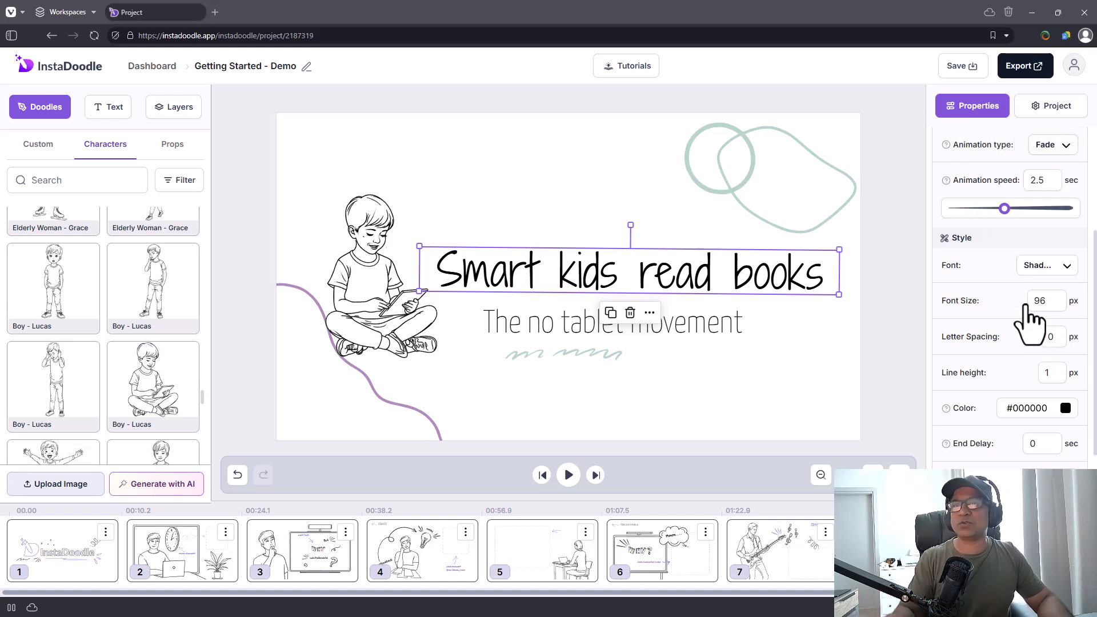
left_click(1040, 266)
left_click(1040, 266)
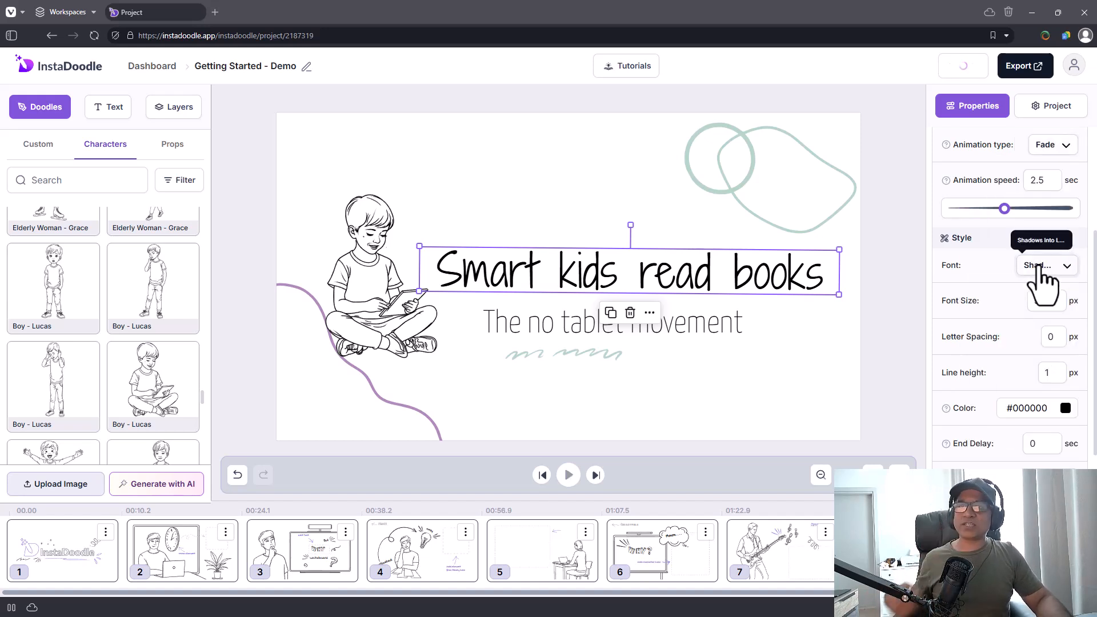
Step: Change the title's text color to the muted blue #545ba4
scroll(1046, 343, "down", 2)
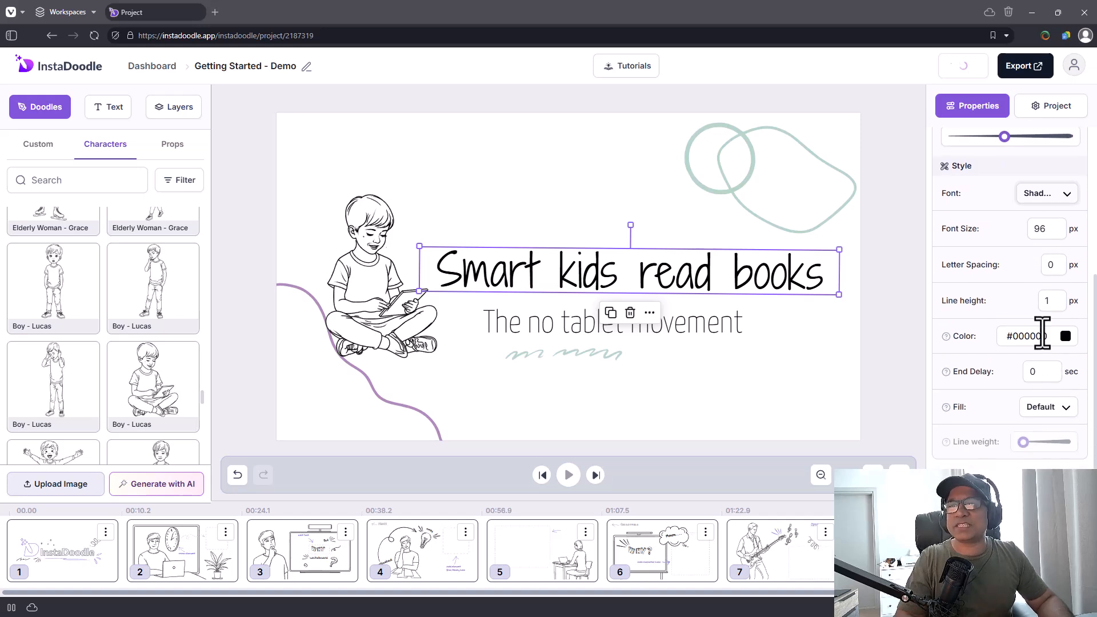
left_click(1066, 337)
left_click_drag(989, 416, 979, 395)
left_click_drag(1012, 453, 1021, 452)
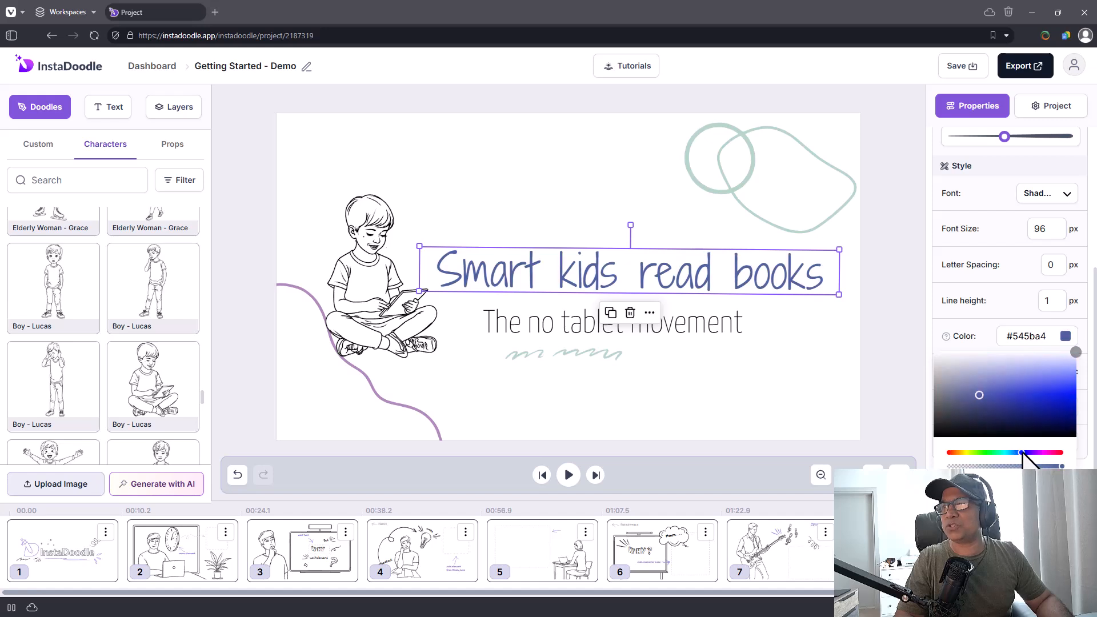
left_click(1009, 319)
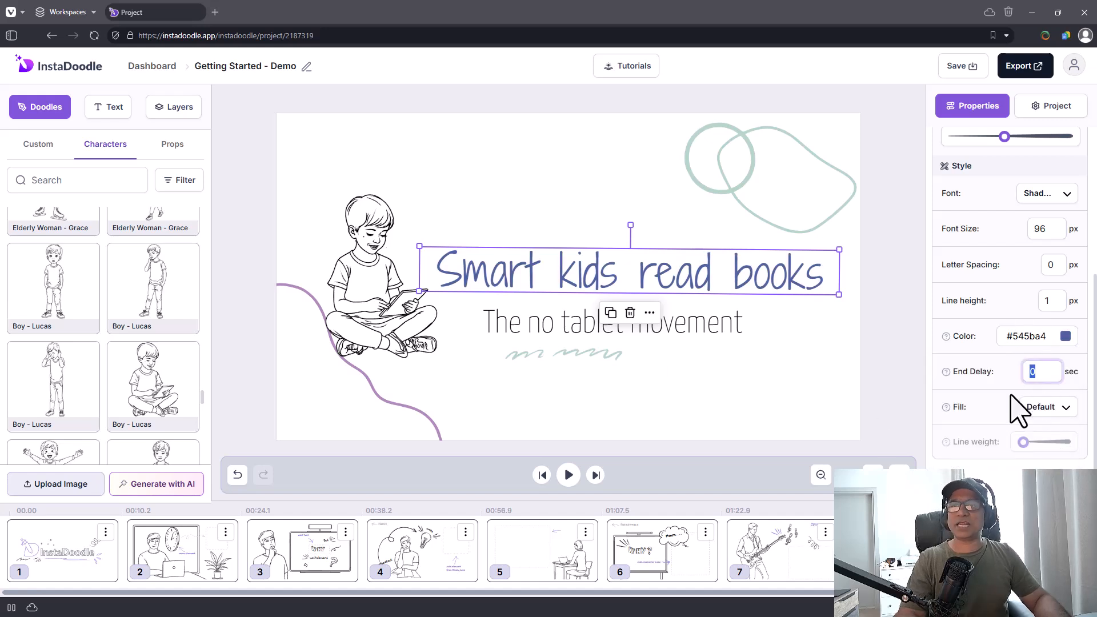
Step: Try the Outline fill with a slightly heavier line weight on the title, and restore the Default fill
left_click(1022, 456)
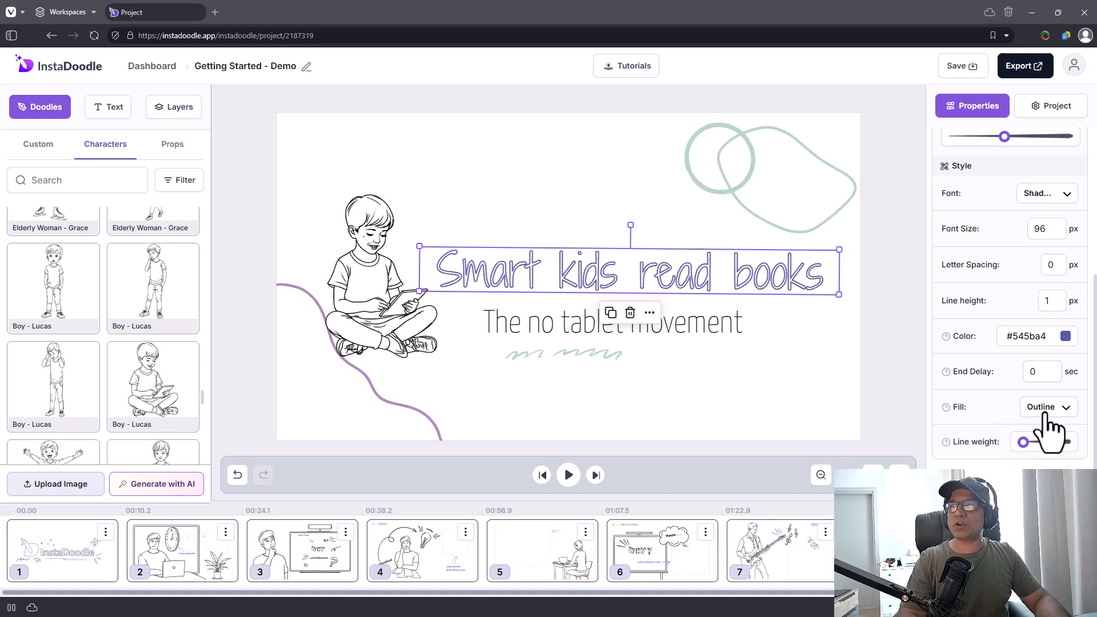
left_click(1048, 434)
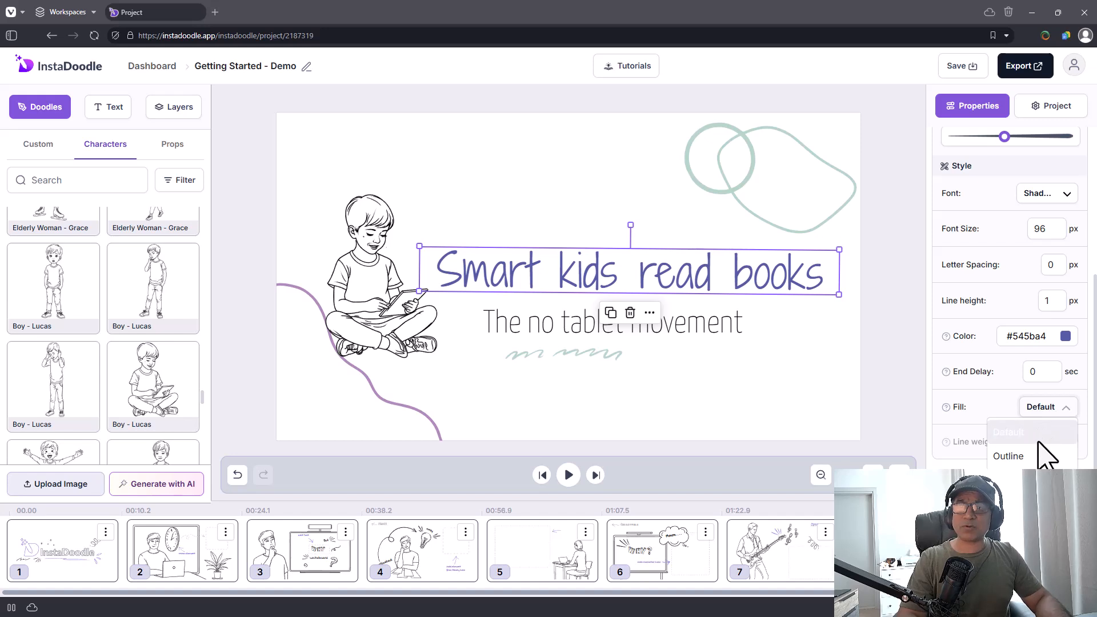
left_click(1029, 460)
mouse_move(1022, 441)
left_mouse_down()
mouse_move(1041, 440)
mouse_move(1022, 442)
left_mouse_up()
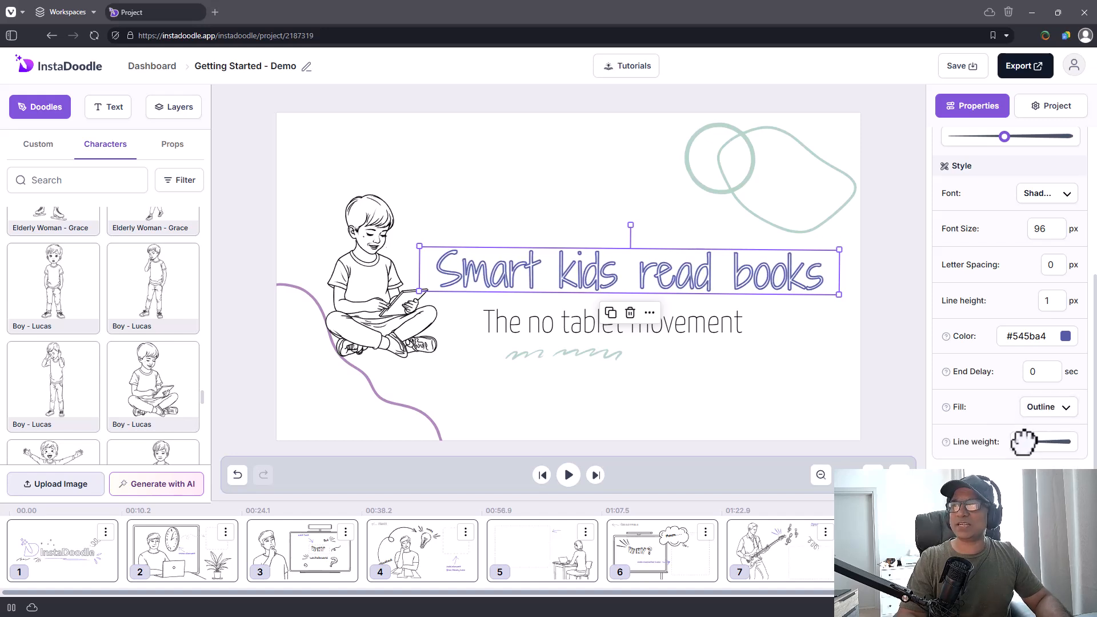
left_click(1044, 417)
left_click(1046, 440)
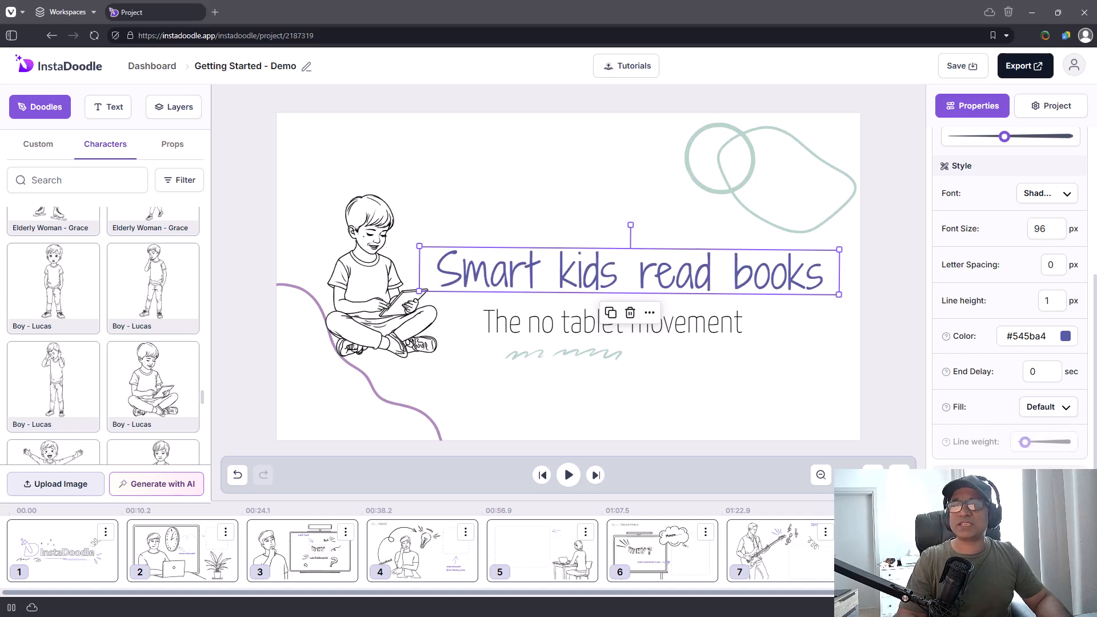
Step: Upload the peoplebots_ad01 audio file from within the Ads folder as slide 8's voiceover
scroll(1045, 437, "down", 5)
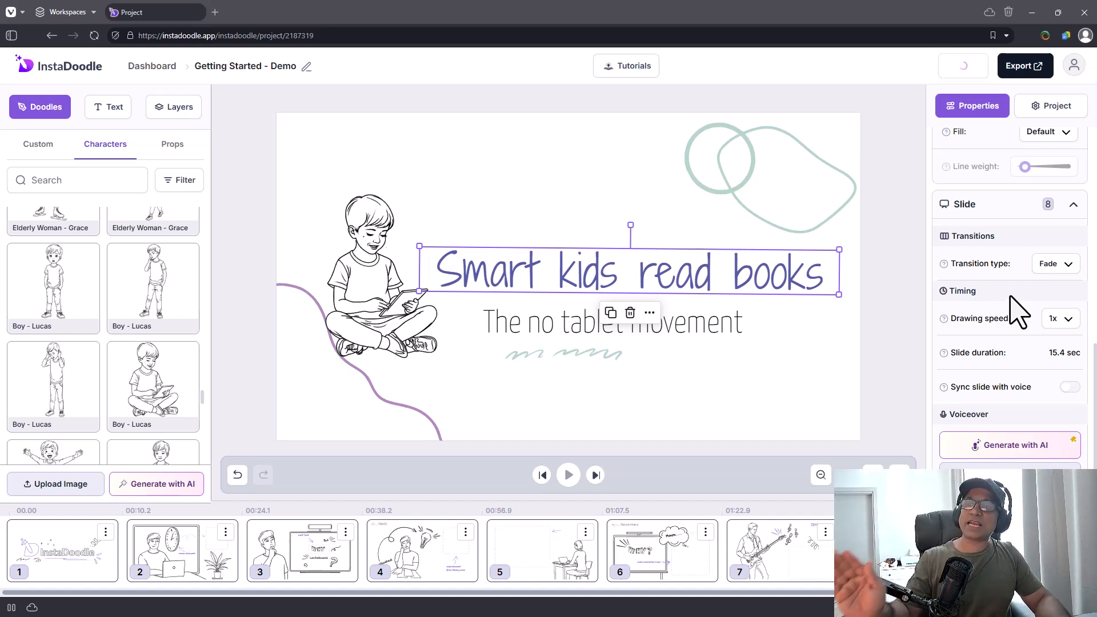
left_click(1067, 319)
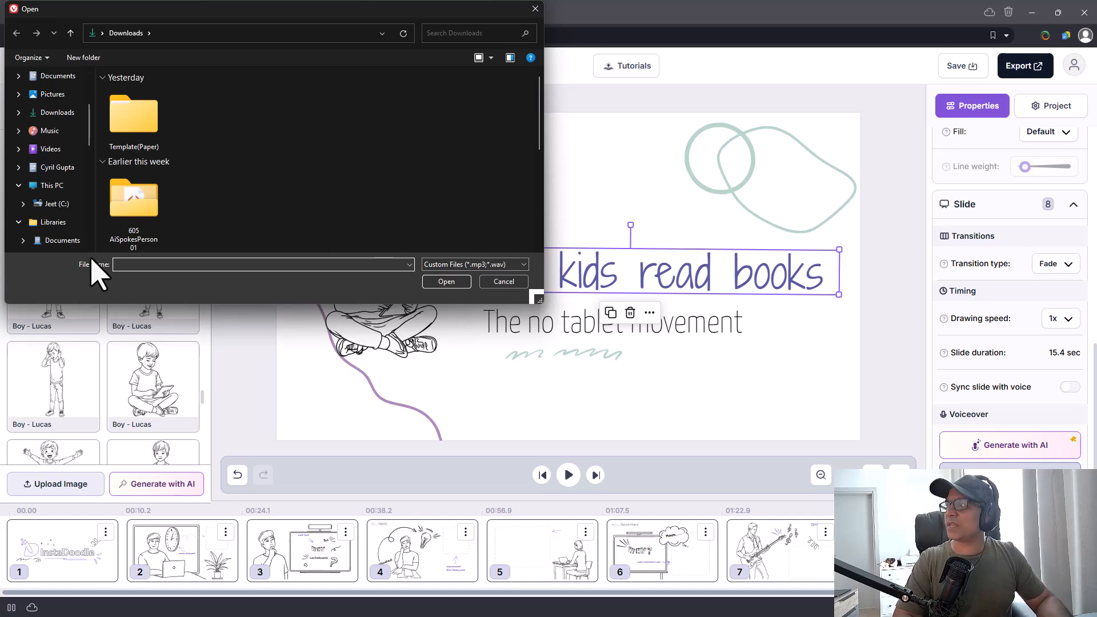
left_click(57, 205)
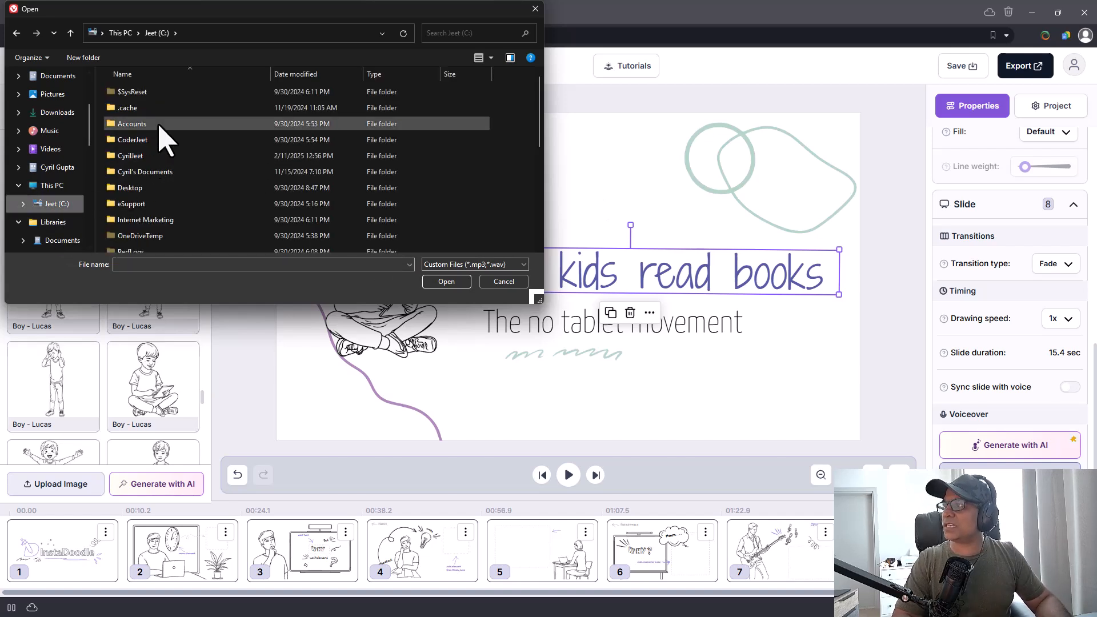
double_click(153, 156)
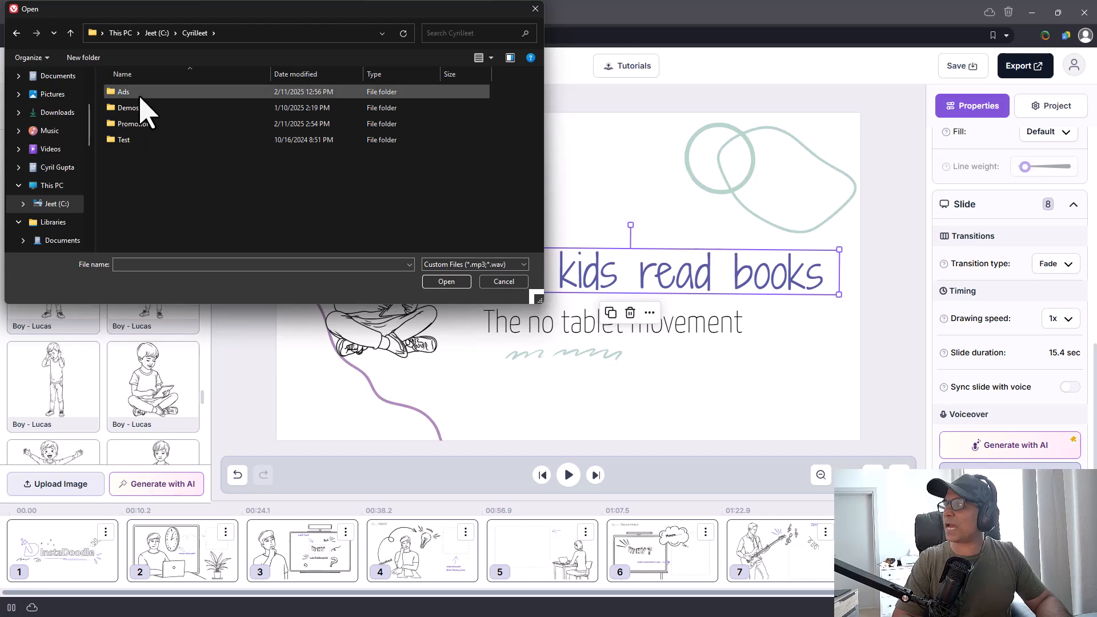
double_click(140, 95)
double_click(143, 95)
double_click(151, 109)
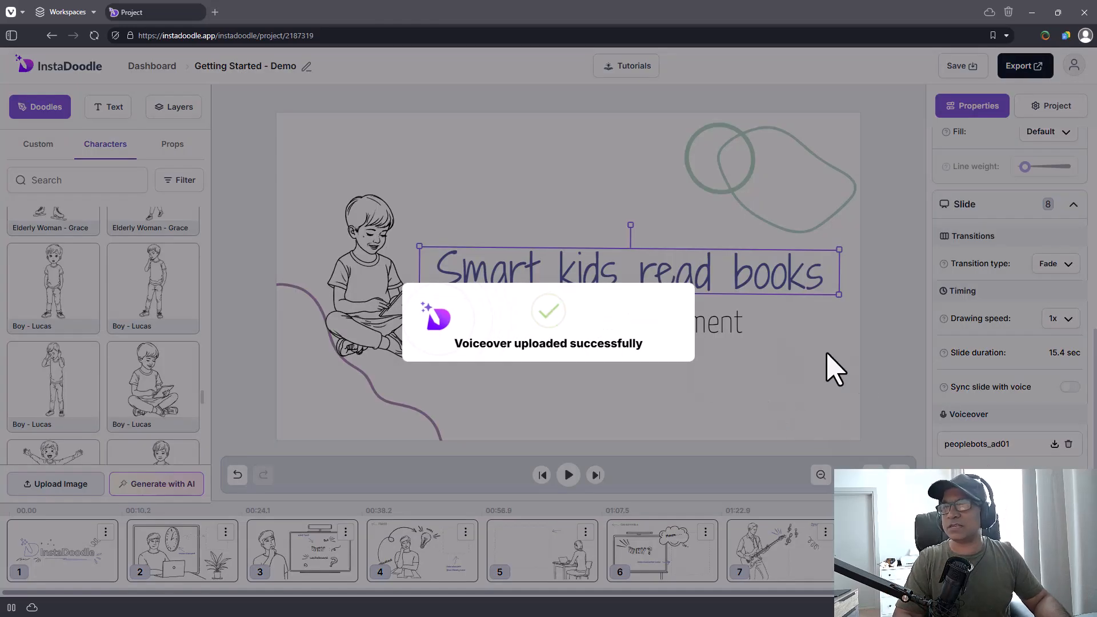
scroll(988, 448, "down", 1)
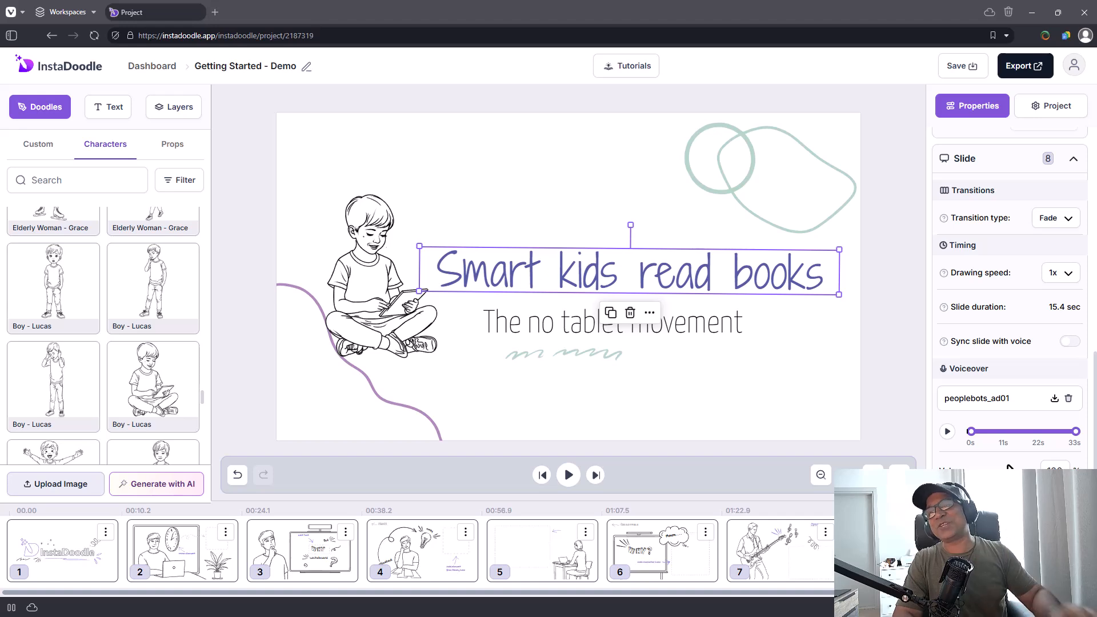
Step: Open the AI voiceover generator for slide 7 and enter the script "Hey, this is great!"
left_click(793, 557)
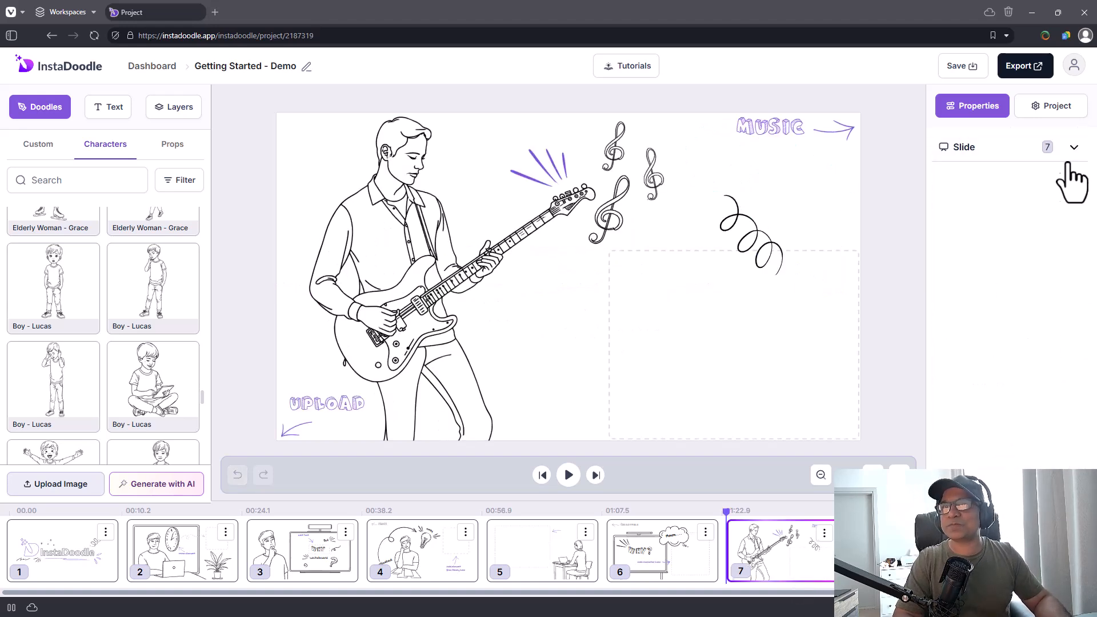
left_click(1073, 148)
left_click(1024, 418)
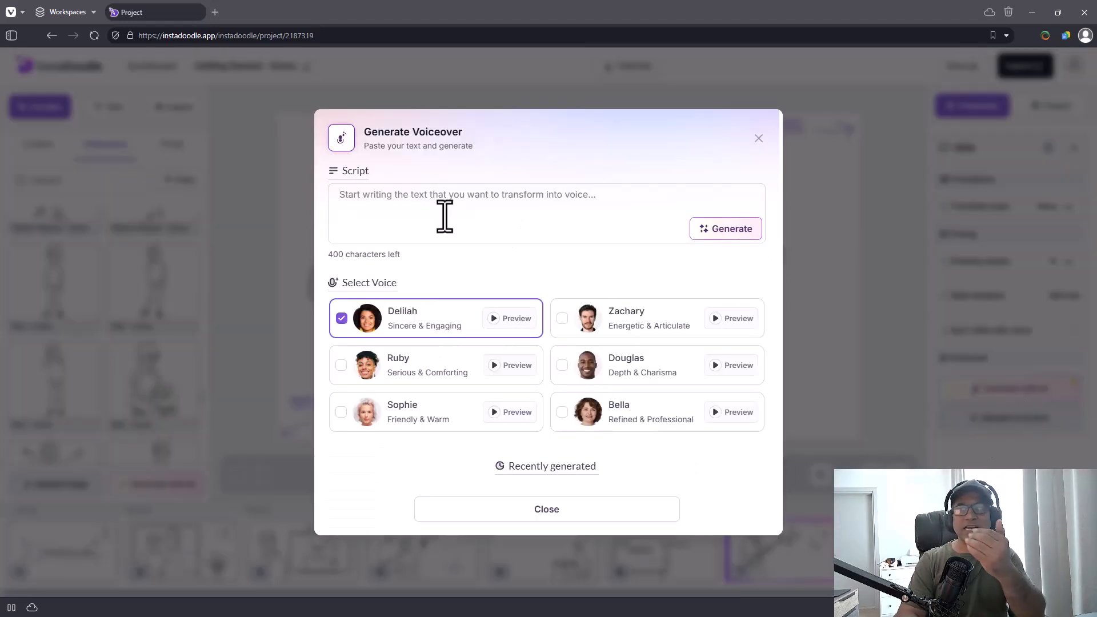
type("H")
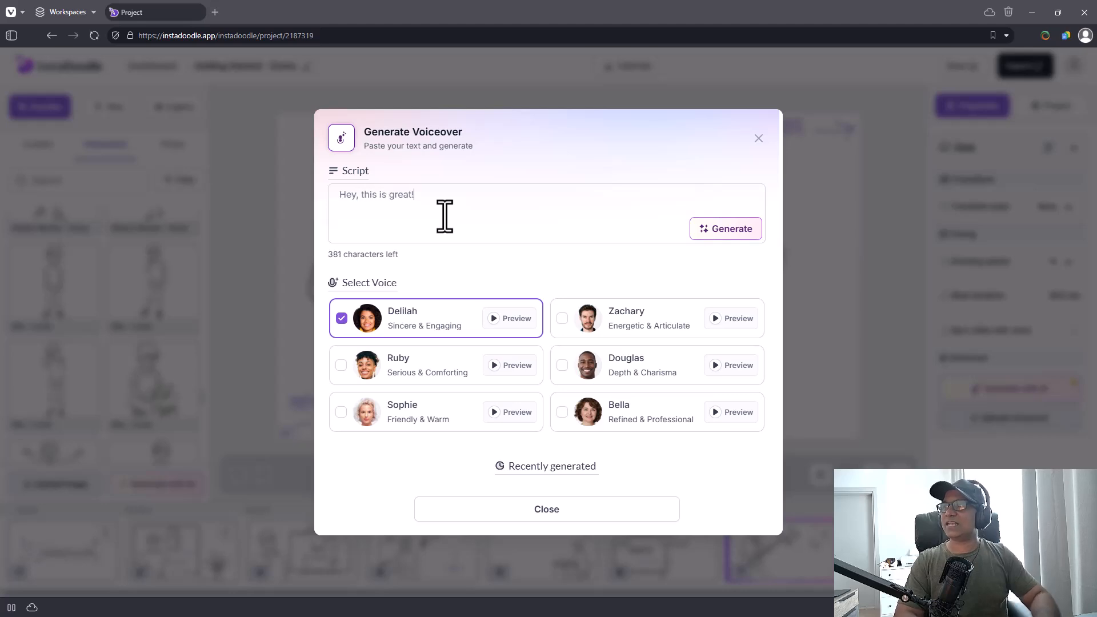
type("ey, this is great!")
key("ctrl+a")
Step: Preview the Zachary, Ruby and Douglas voices and select Douglas for the voiceover
left_click(729, 321)
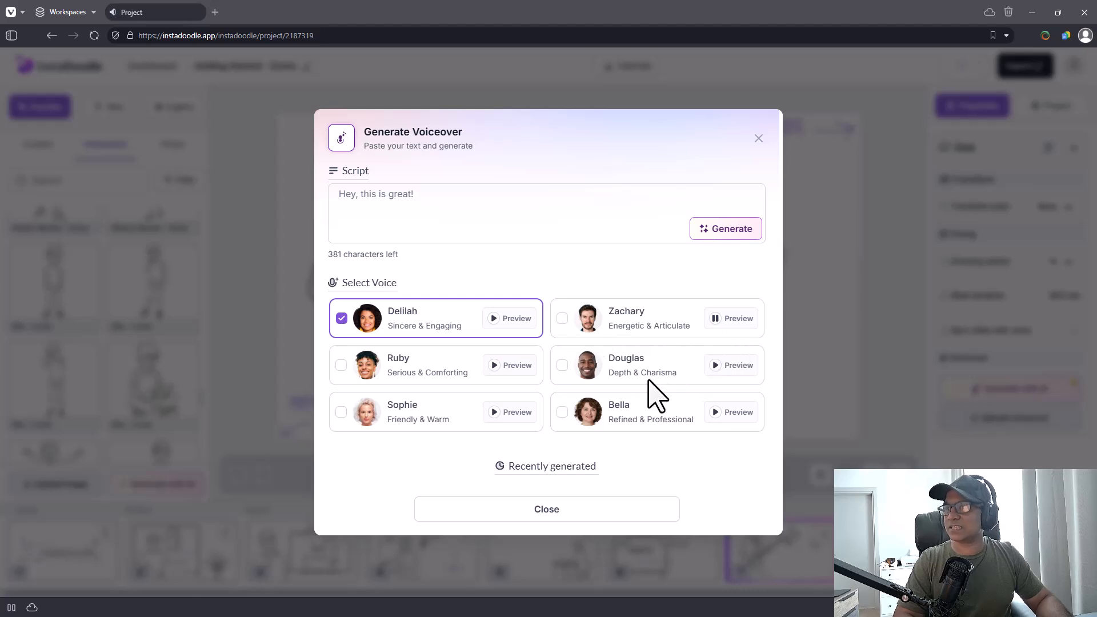
left_click(721, 317)
left_click(513, 368)
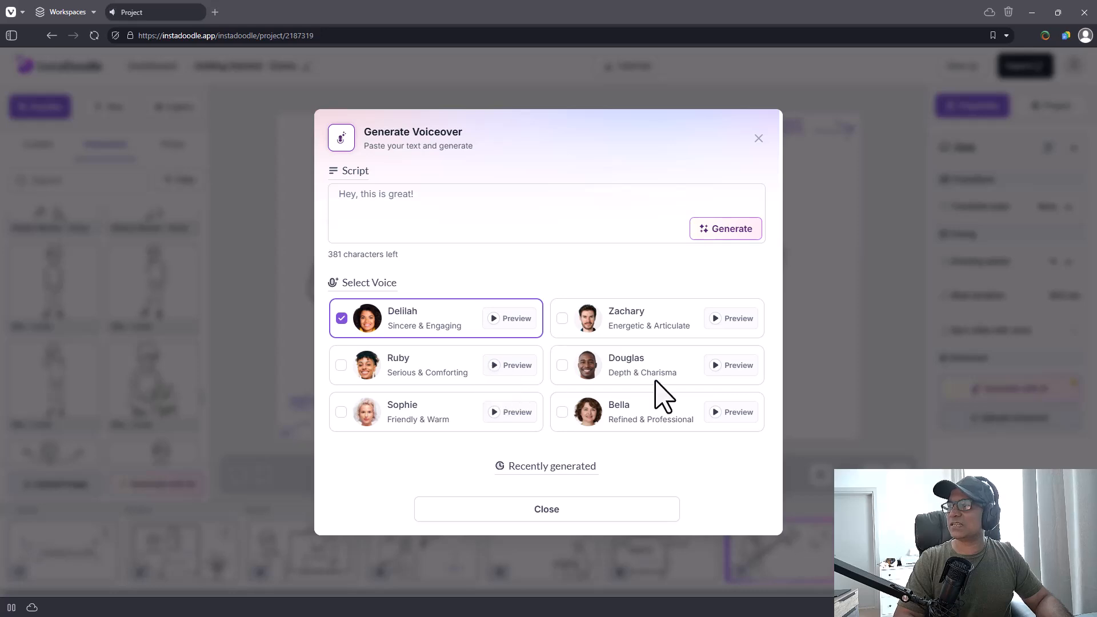
left_click(719, 369)
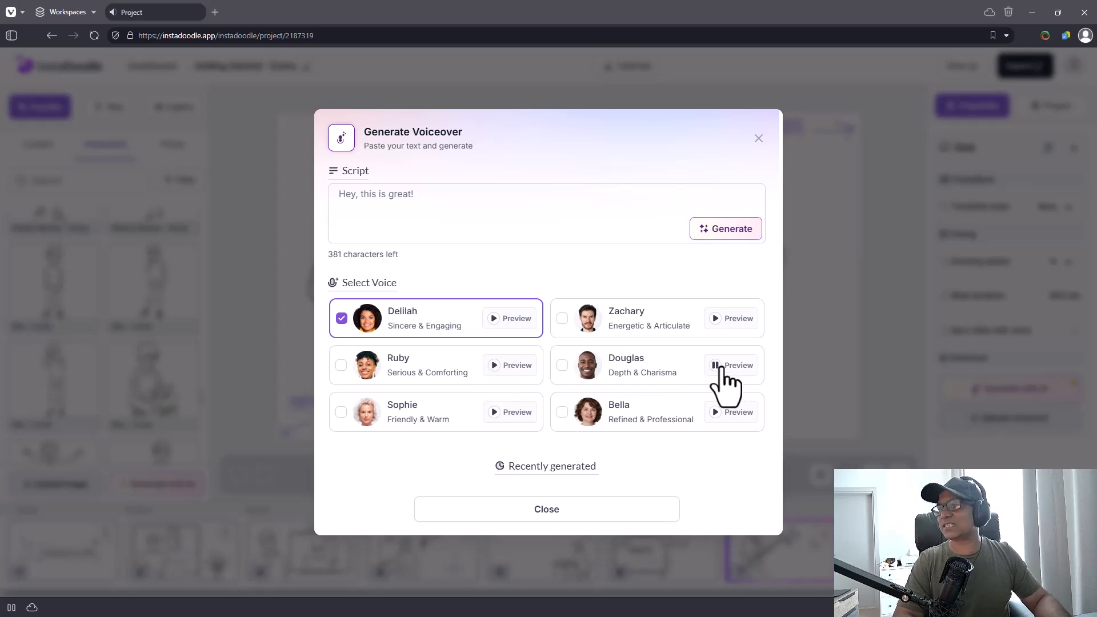
left_click(563, 365)
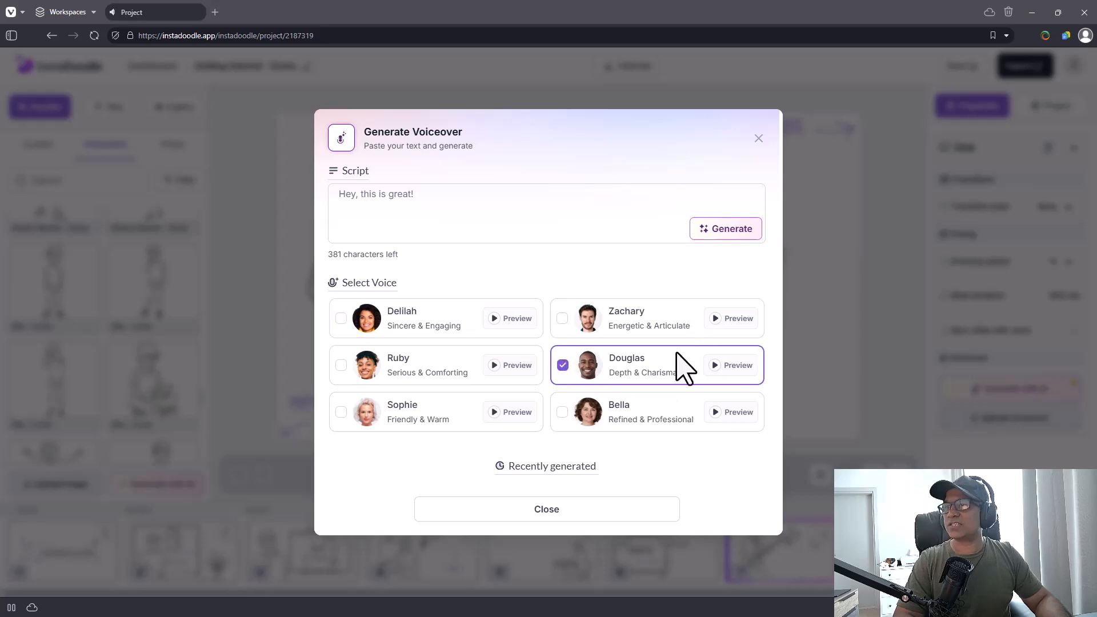
Step: Generate the voiceover in Douglas's voice, preview the result, and close the generator without adding it to the slide
left_click(700, 229)
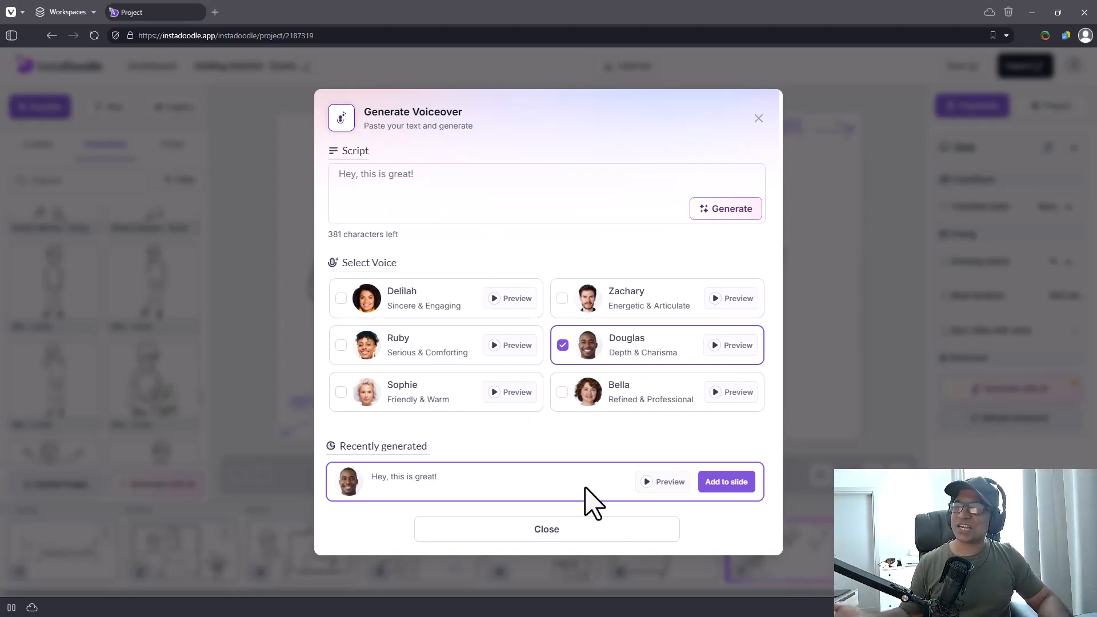
left_click_drag(646, 544, 573, 463)
left_click(649, 477)
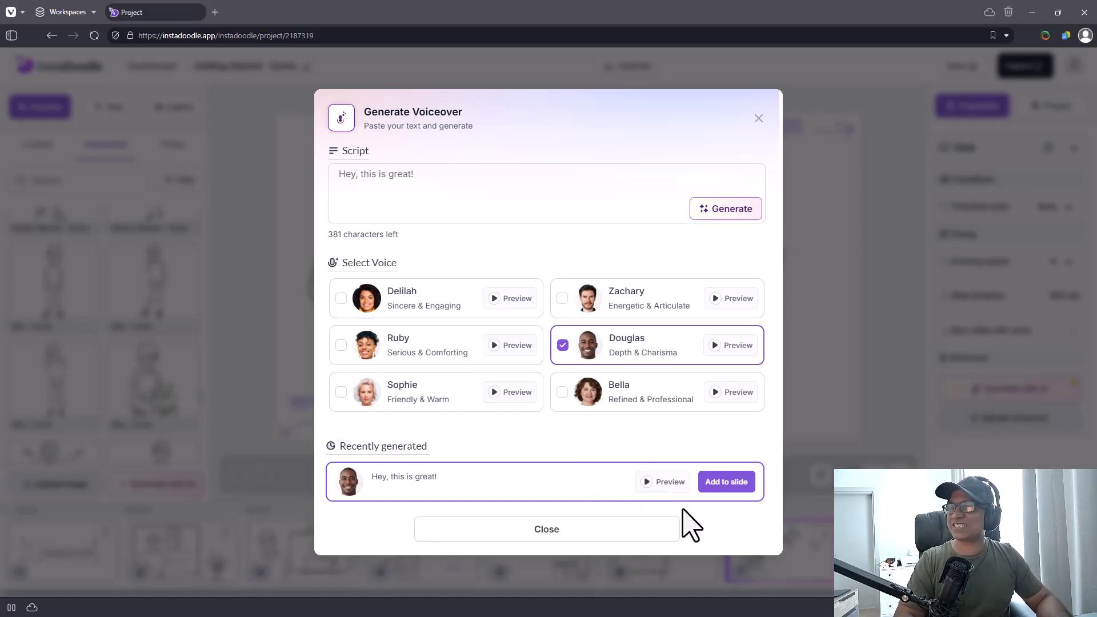
left_click(628, 528)
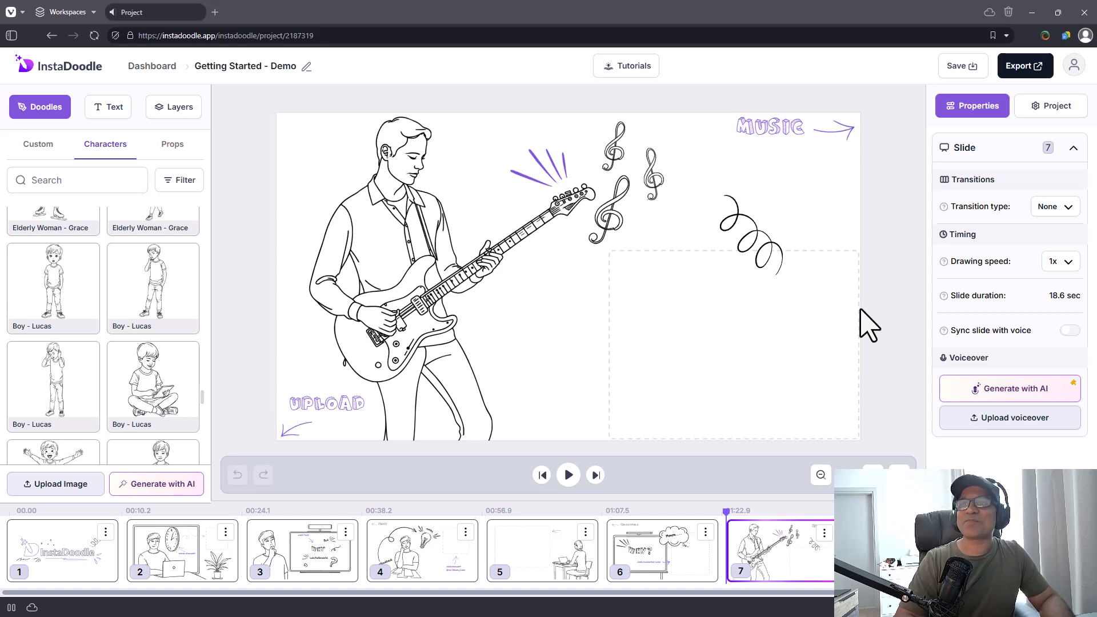
Step: Browse the character doodle library to see which people and age groups it offers
scroll(111, 334, "down", 2)
scroll(111, 334, "down", 10)
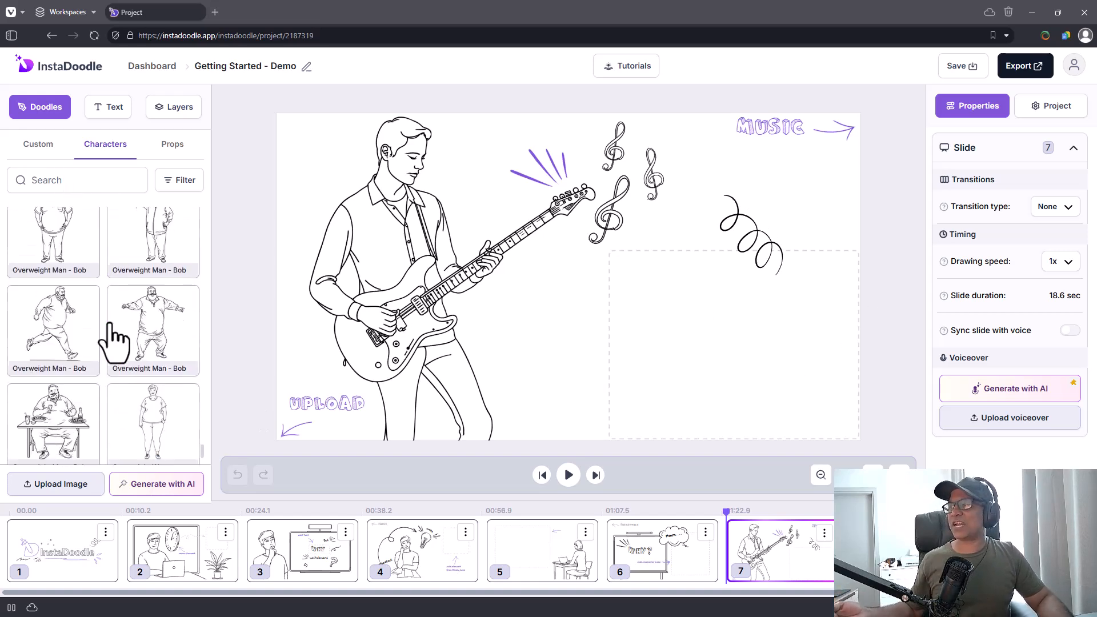
scroll(117, 341, "down", 5)
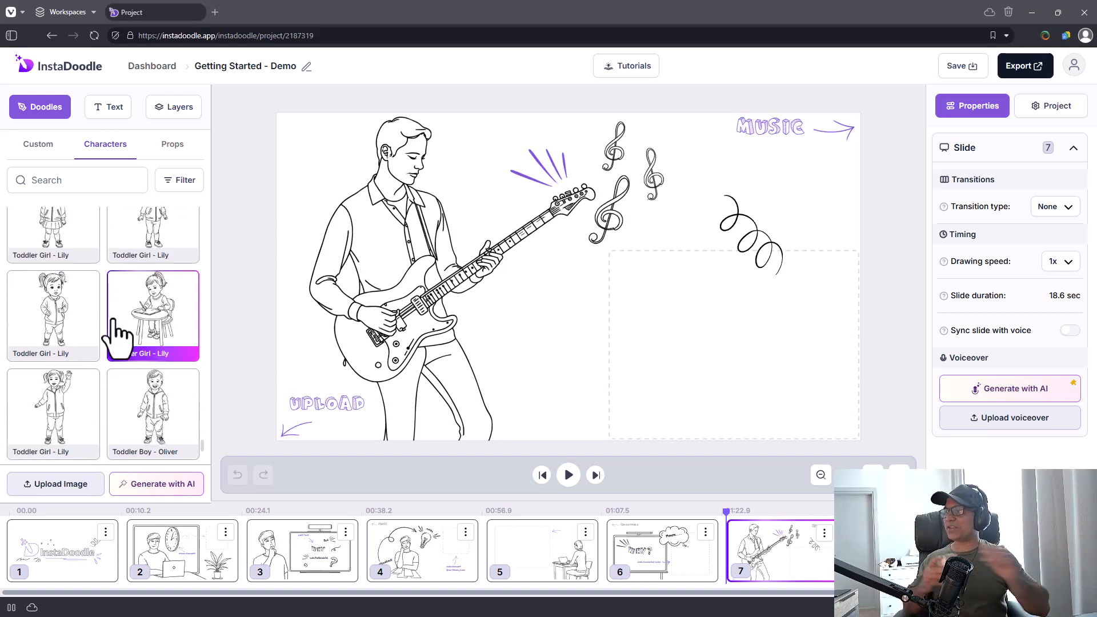
scroll(117, 337, "down", 6)
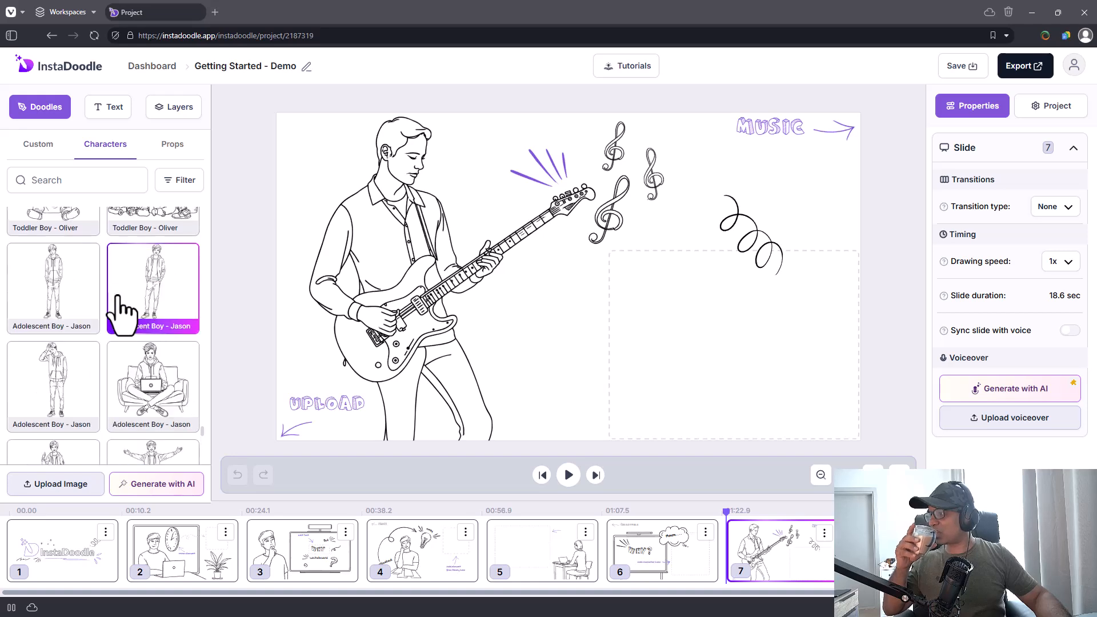
scroll(118, 298, "down", 5)
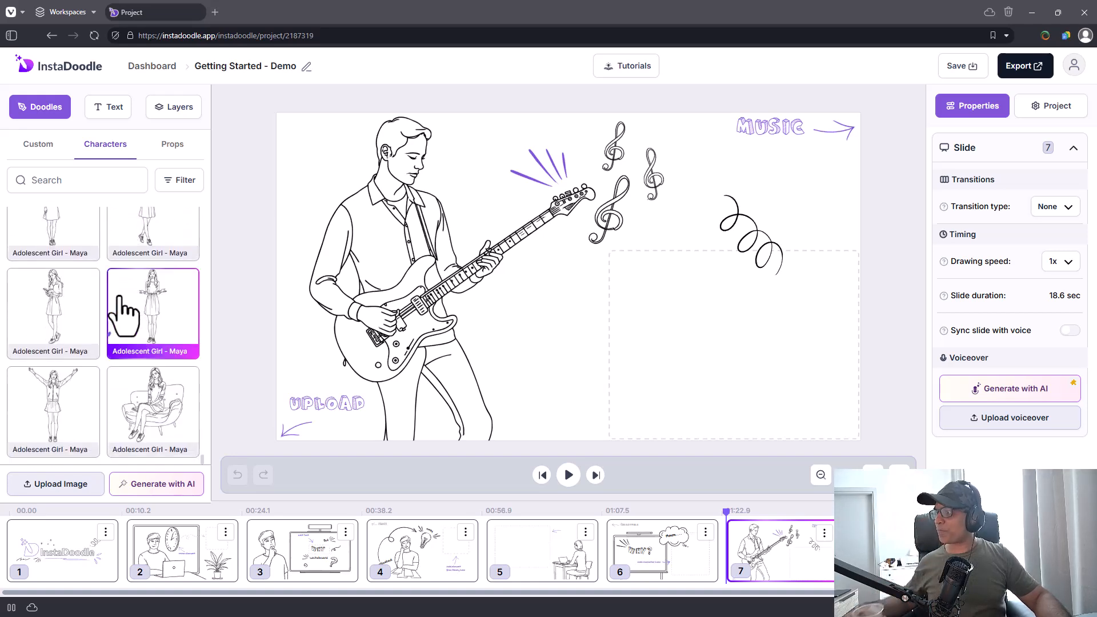
scroll(143, 302, "down", 5)
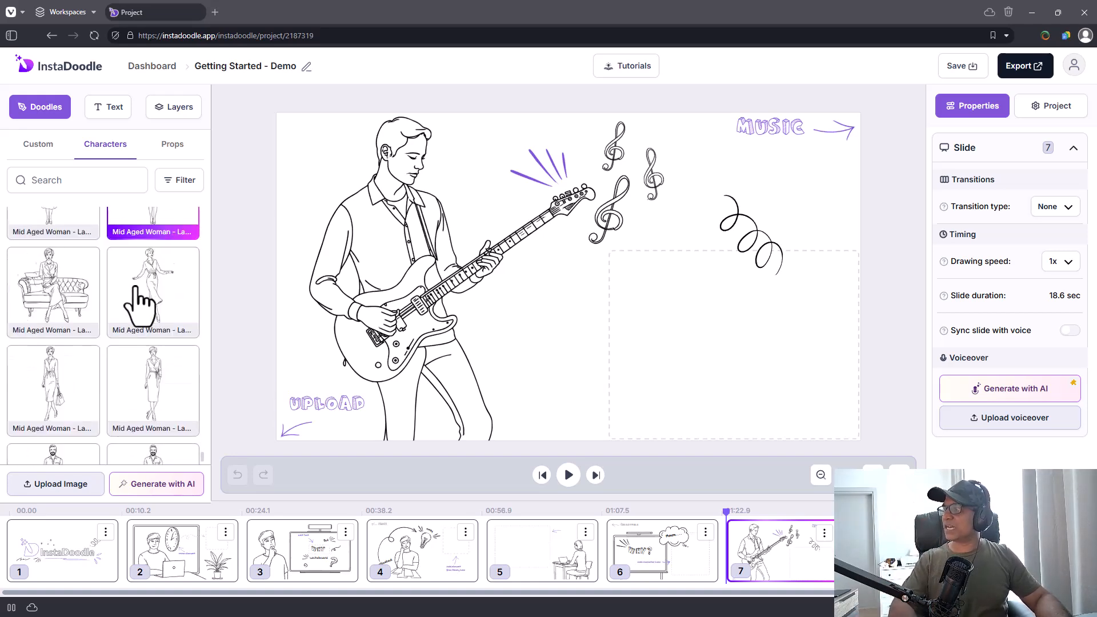
Step: Search the character doodles for "work" and look through the matching drawings
left_click(108, 172)
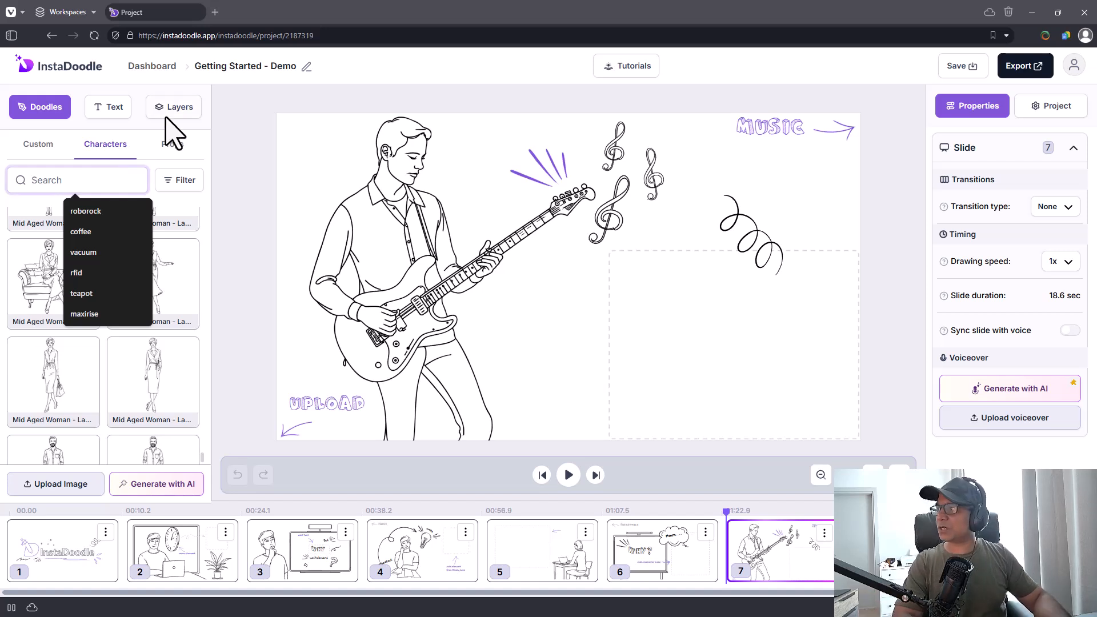
type("work")
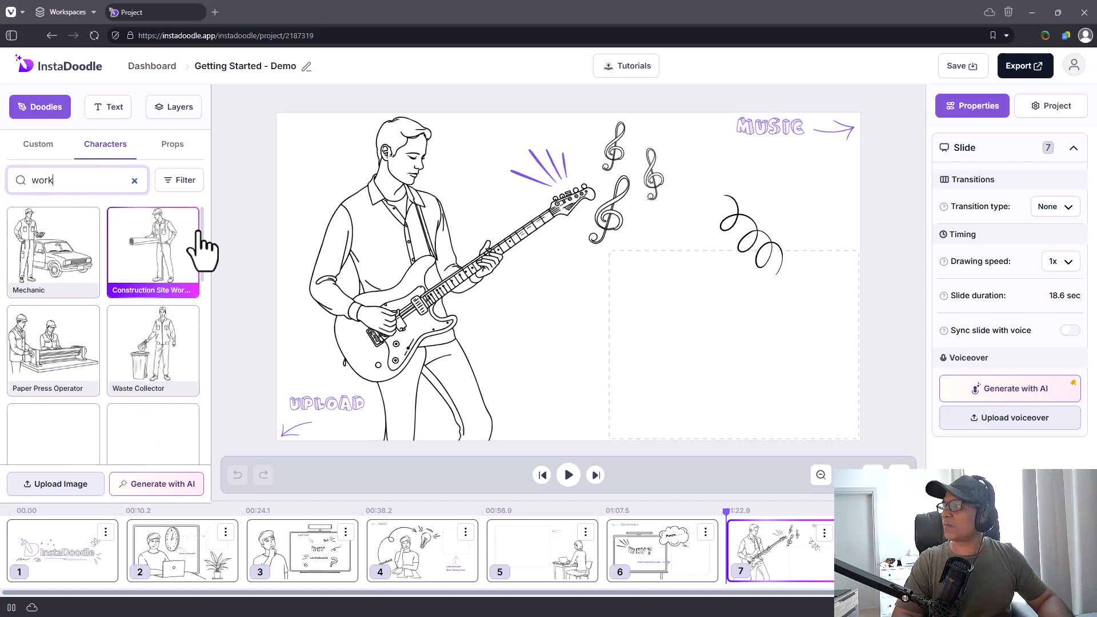
scroll(137, 325, "down", 2)
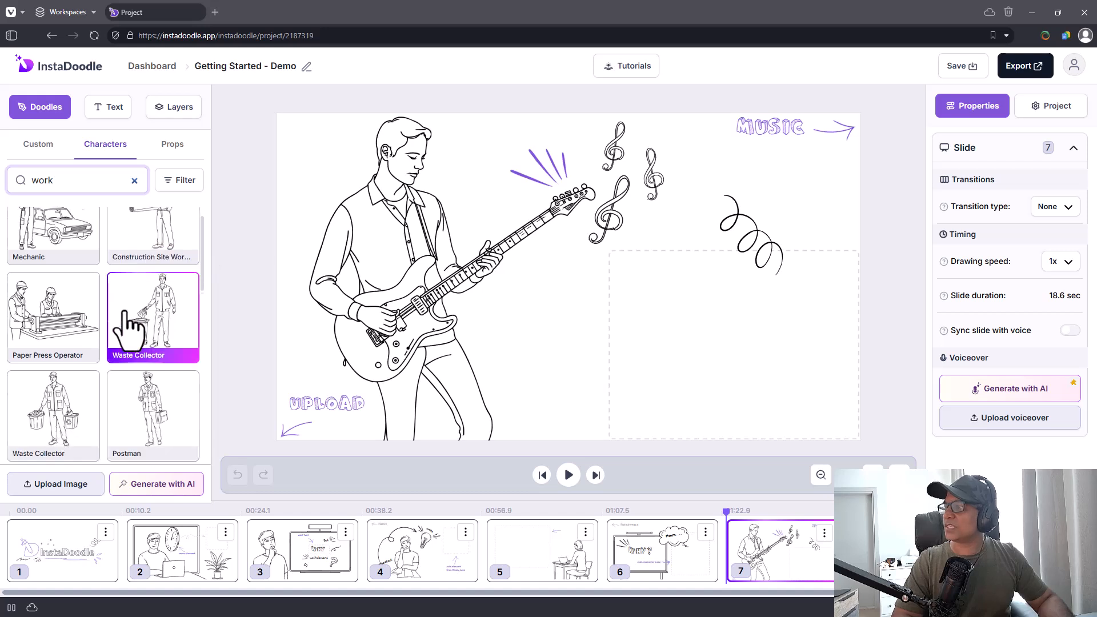
scroll(130, 331, "down", 5)
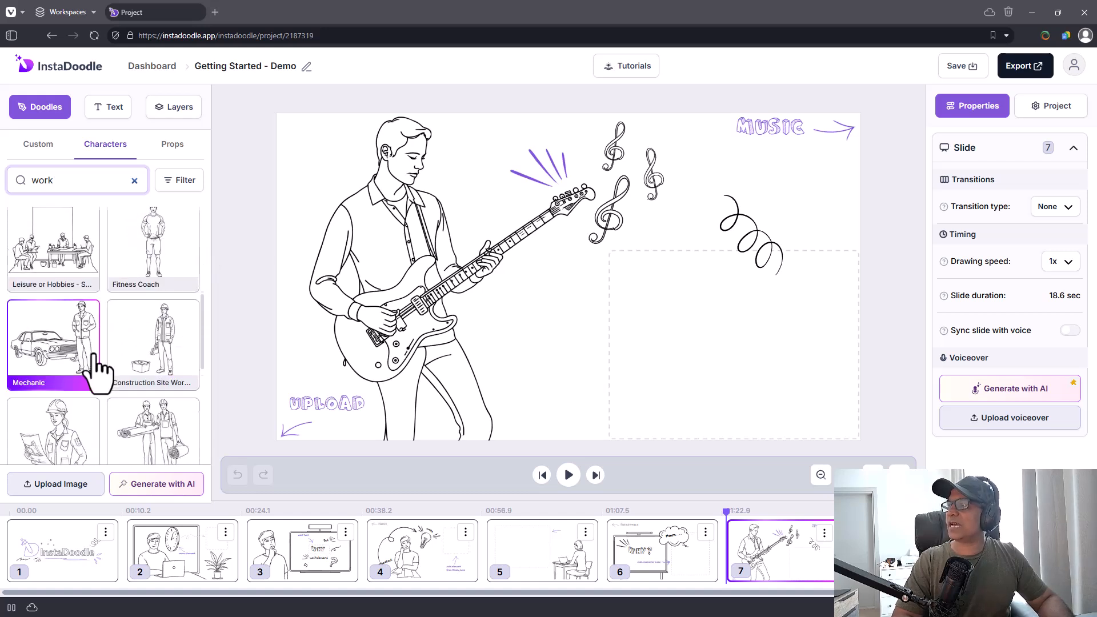
scroll(86, 360, "down", 2)
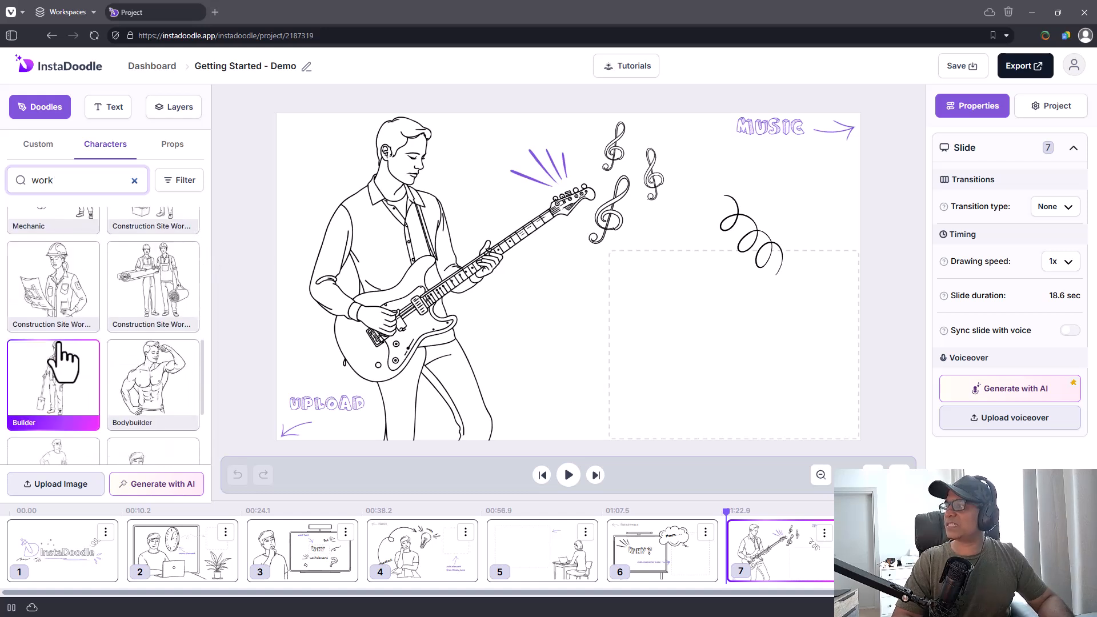
scroll(117, 343, "down", 4)
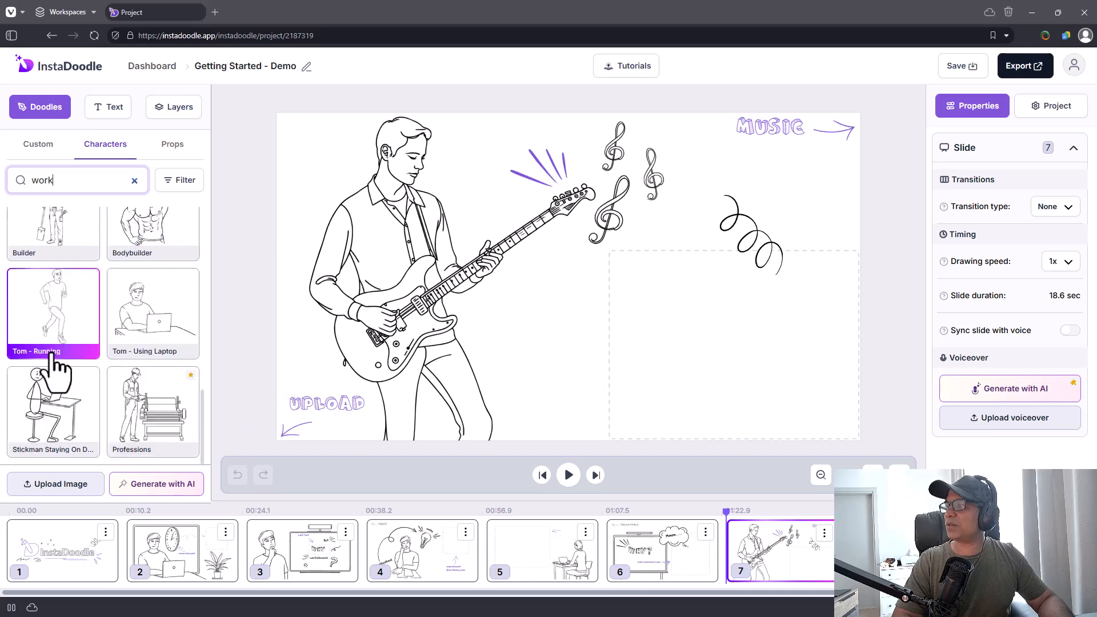
scroll(142, 392, "up", 6)
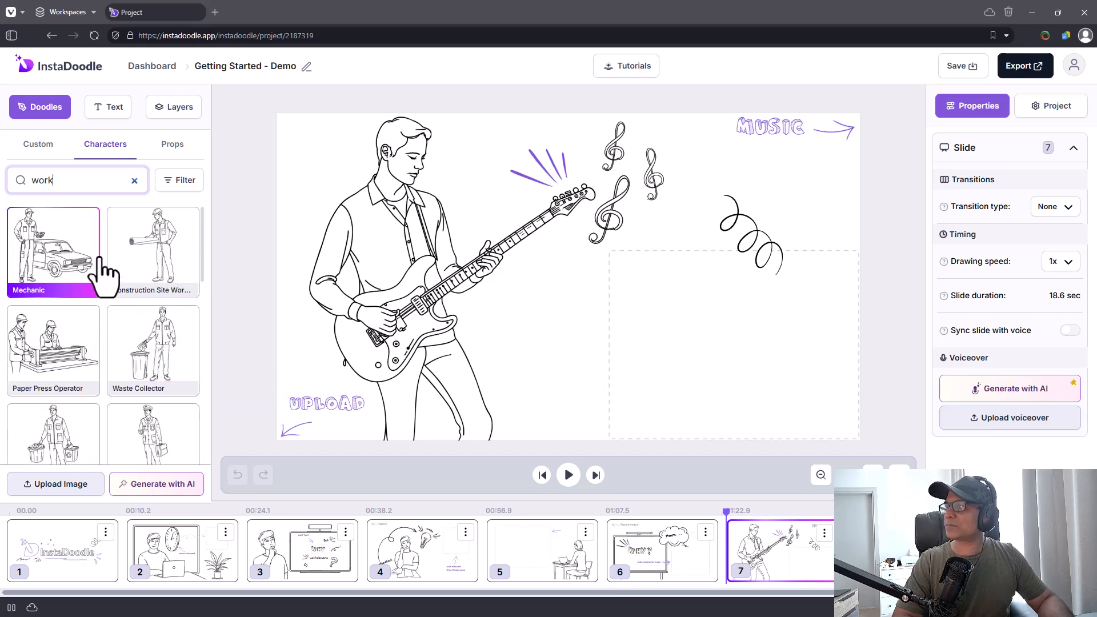
Step: Search the character doodles for "woman" instead and look through the matching drawings
left_click_drag(86, 190, 3, 195)
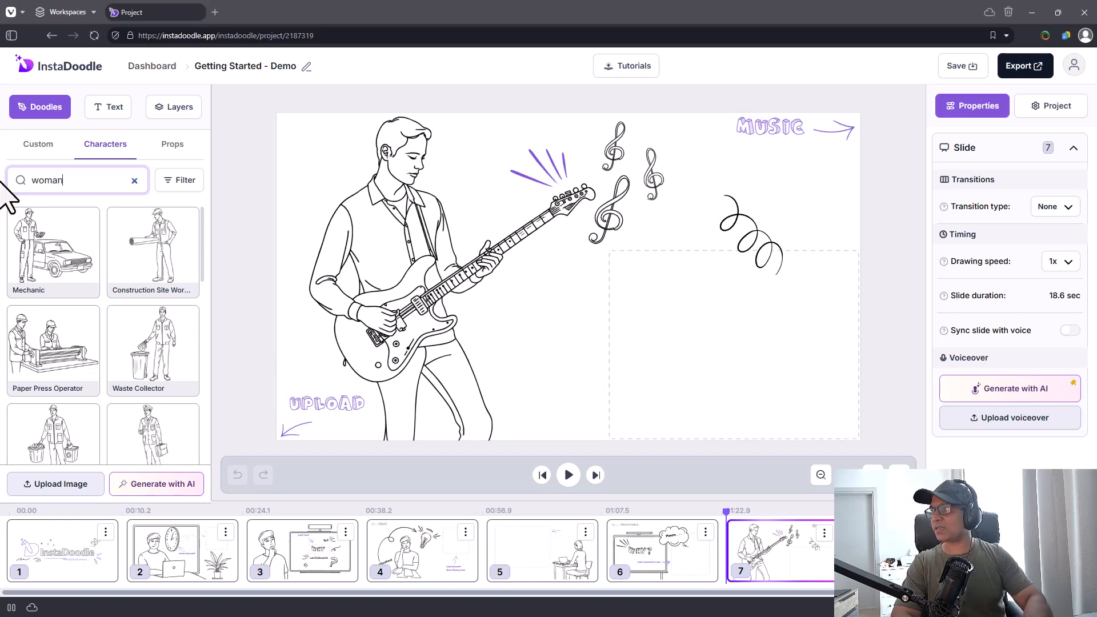
type("woman")
scroll(114, 291, "down", 3)
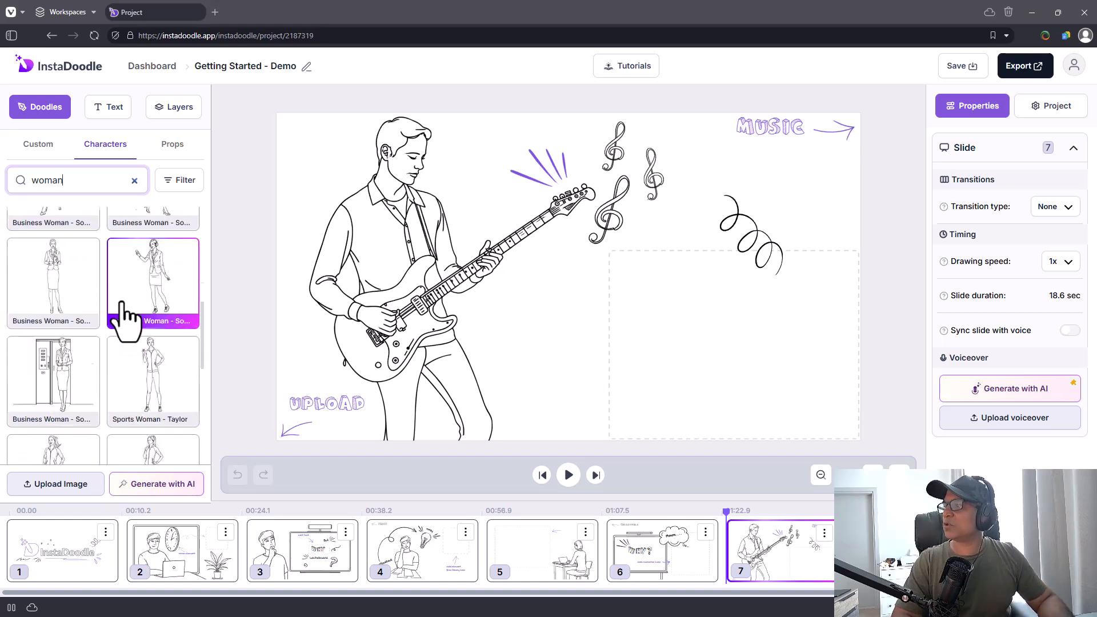
scroll(124, 320, "down", 8)
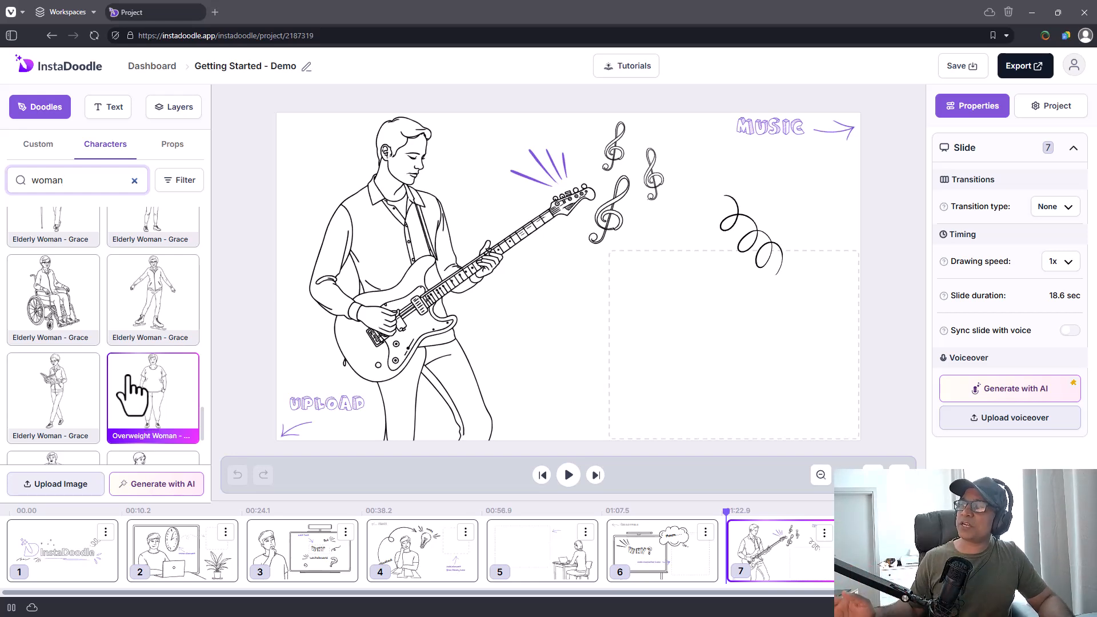
scroll(133, 395, "down", 3)
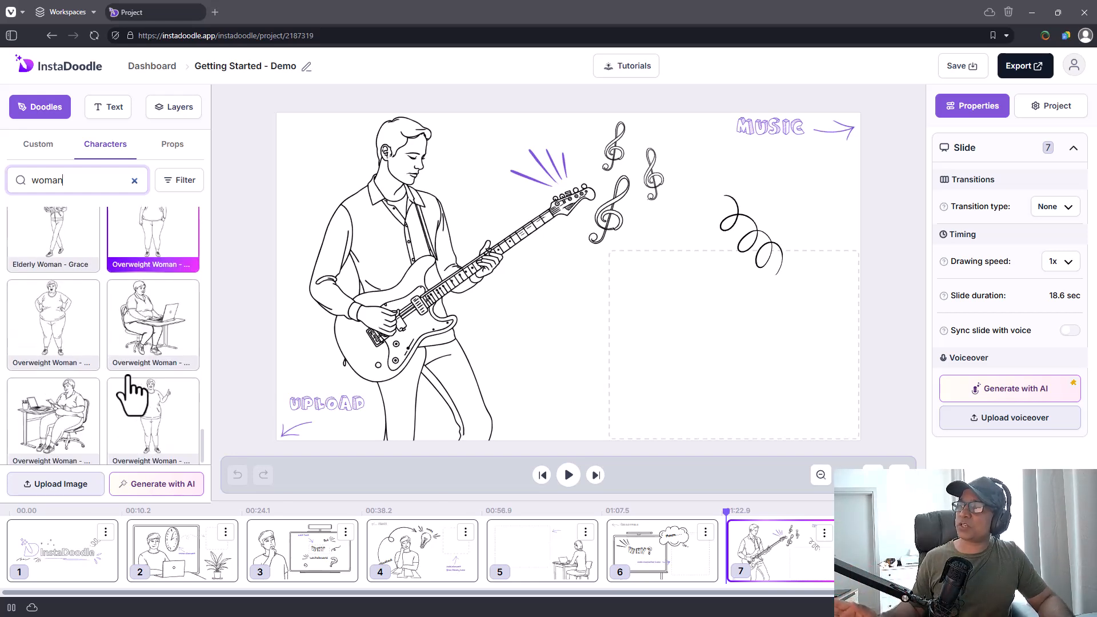
Step: Try the image upload option that converts images to a black & white vector, and close the dialog without uploading anything
left_click(93, 505)
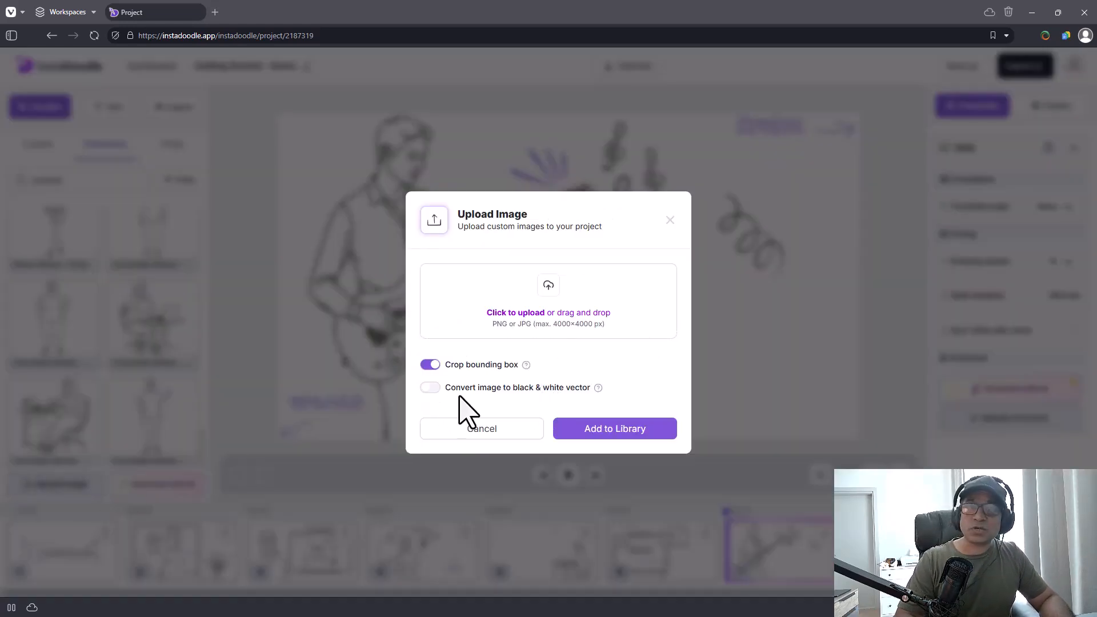
left_click(431, 388)
left_click_drag(530, 391, 578, 393)
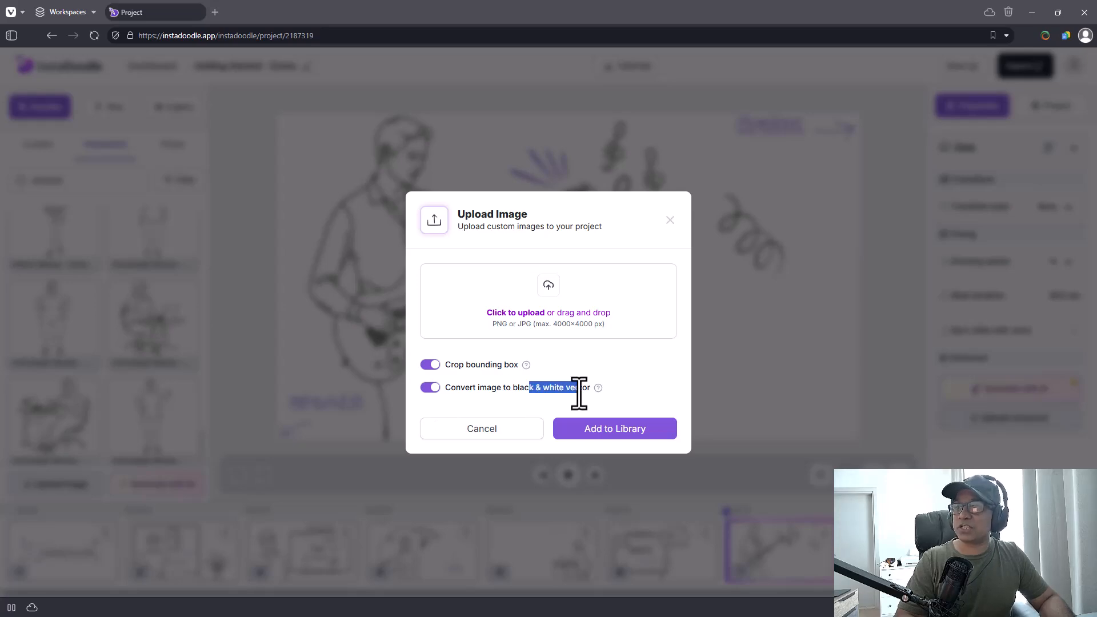
left_click(669, 220)
Step: Open the AI image generator, keep the Elements type and enter the prompt "Boy clapping standing near a book"
left_click(162, 486)
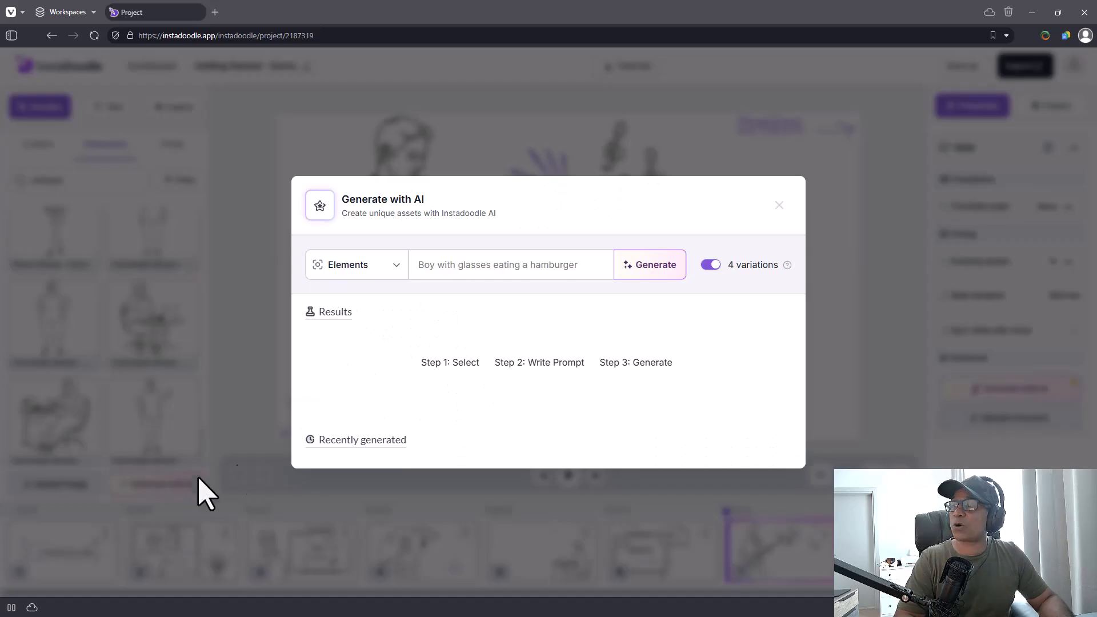
left_click(565, 266)
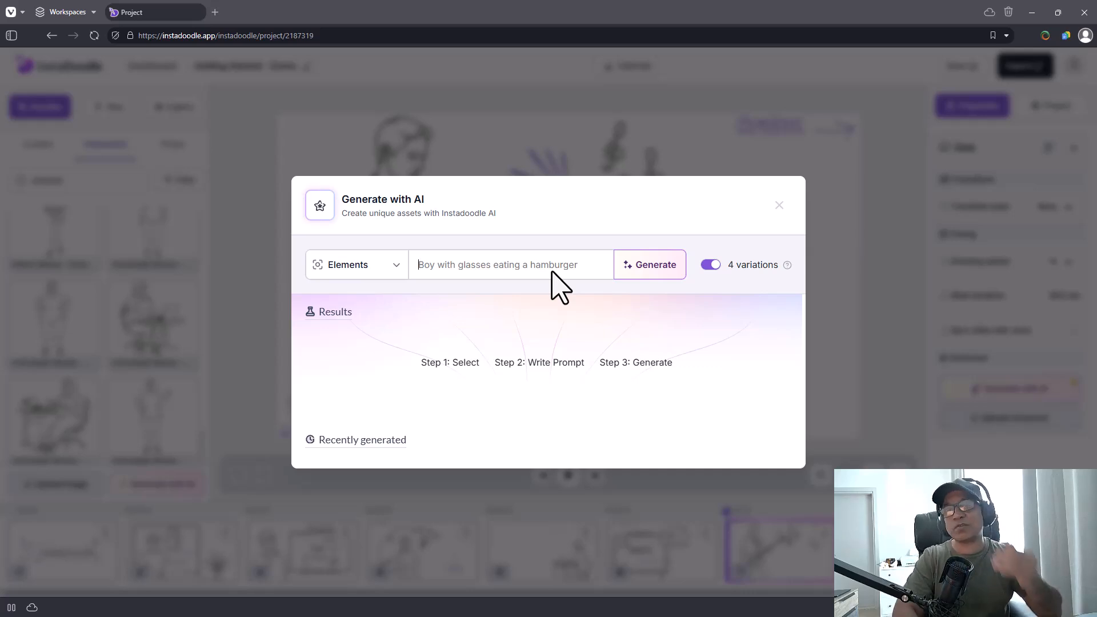
left_click(396, 266)
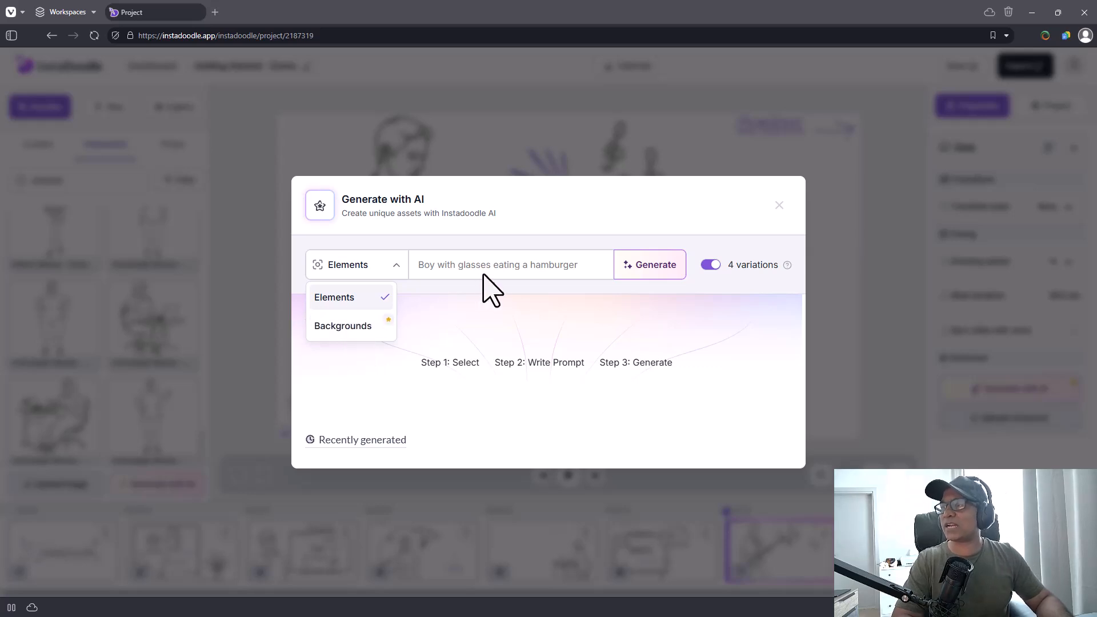
left_click(393, 295)
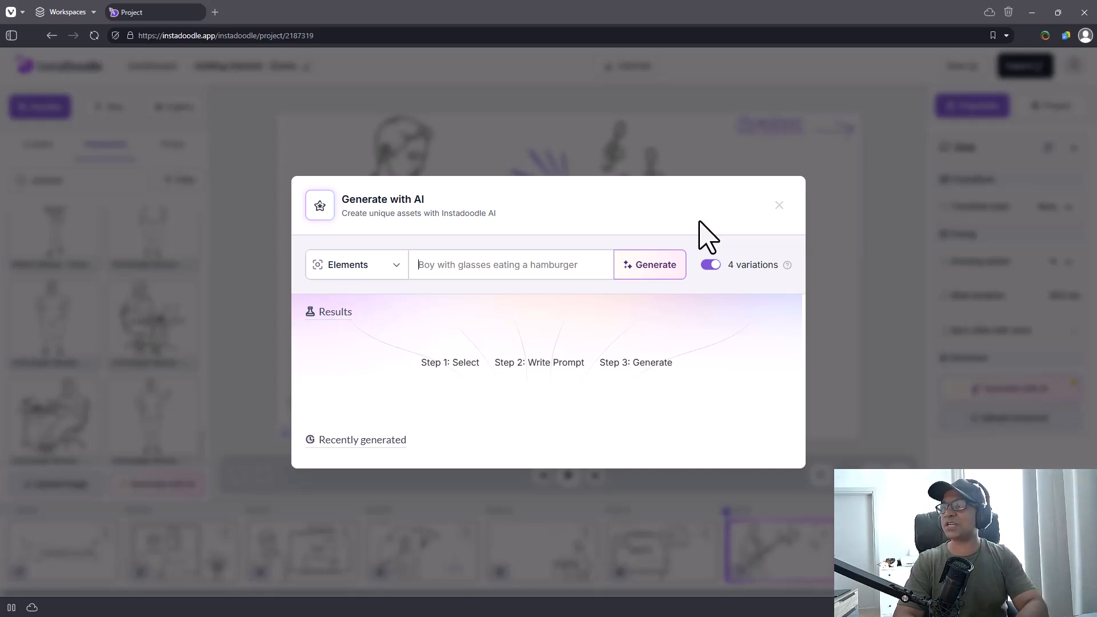
type("Bo")
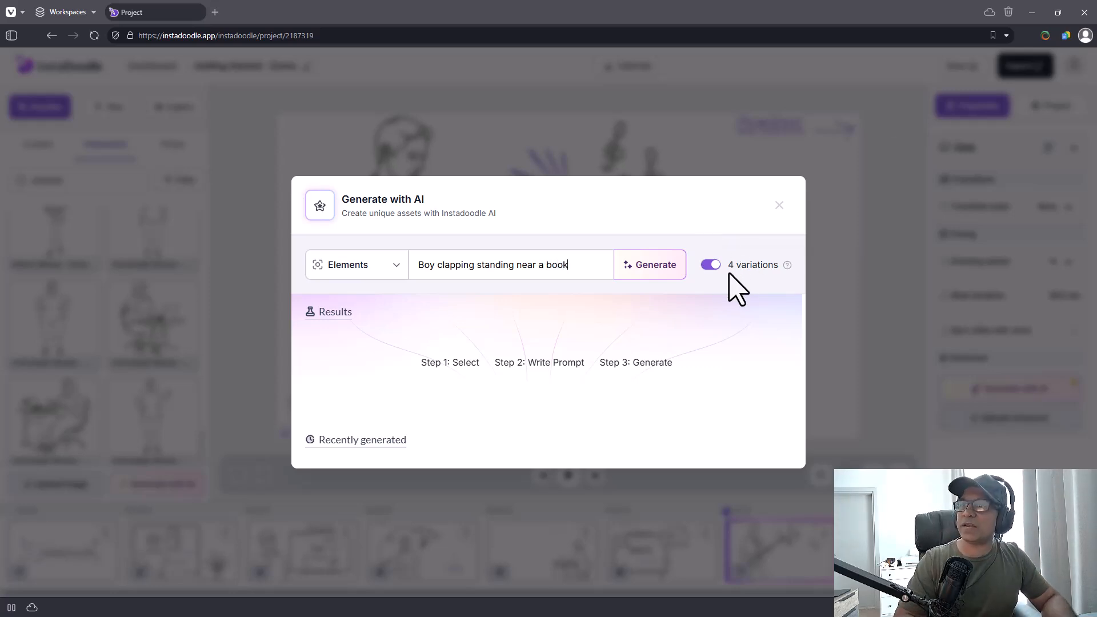
Step: Generate the prompted images with the 4 variations option enabled
left_click_drag(728, 270, 780, 269)
left_click(710, 272)
left_click(711, 267)
left_click(710, 267)
left_click(640, 270)
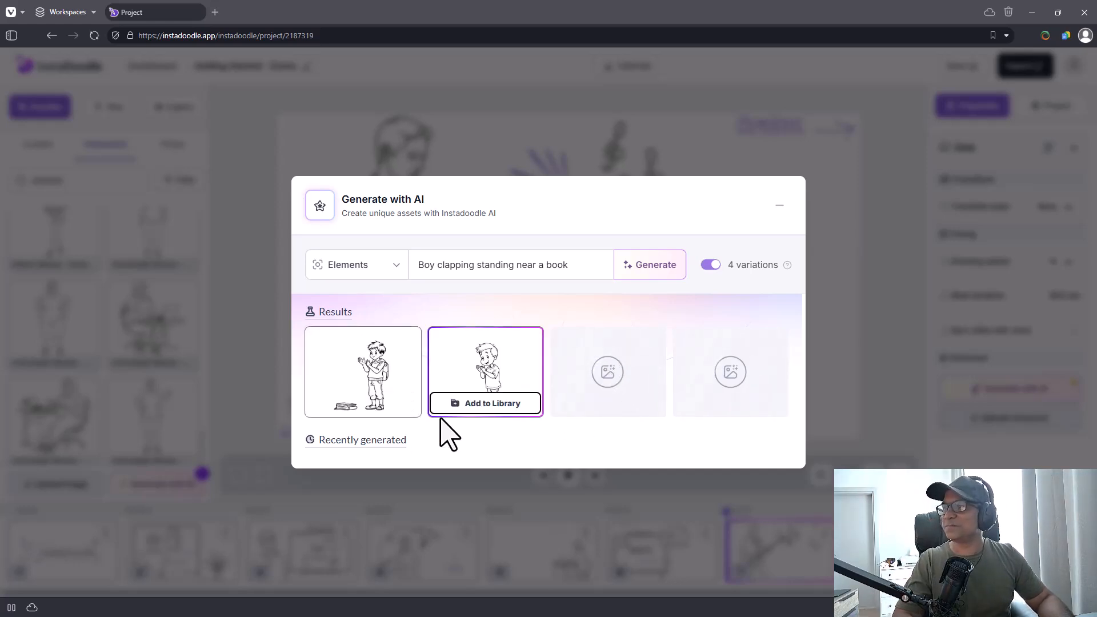
Step: Add the first generated boy image to the custom library and close the AI generator
left_click(370, 403)
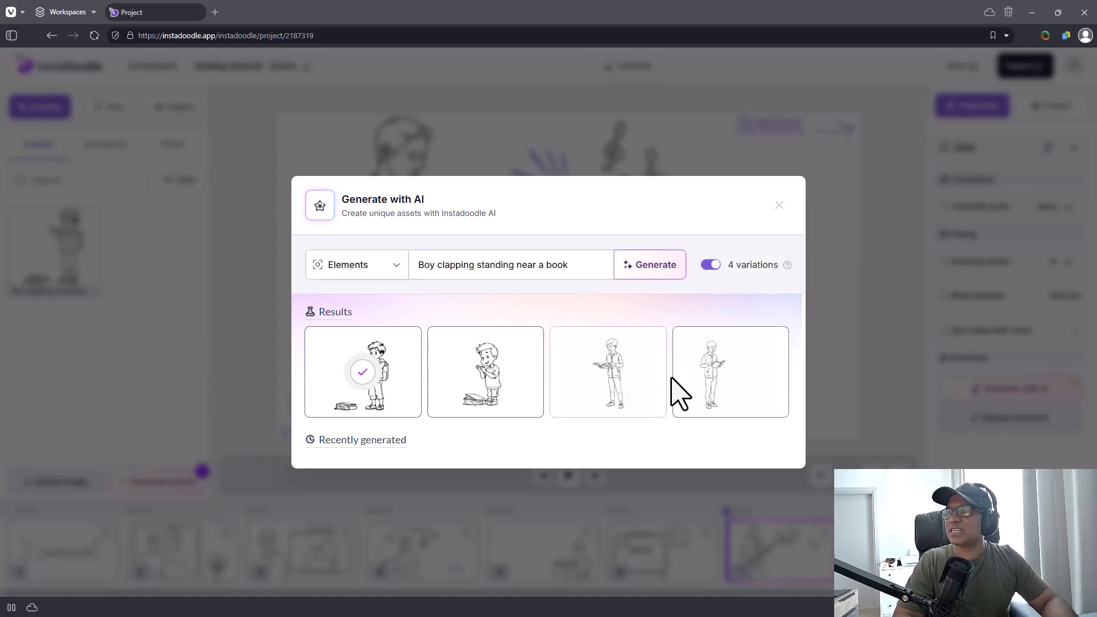
mouse_move(473, 408)
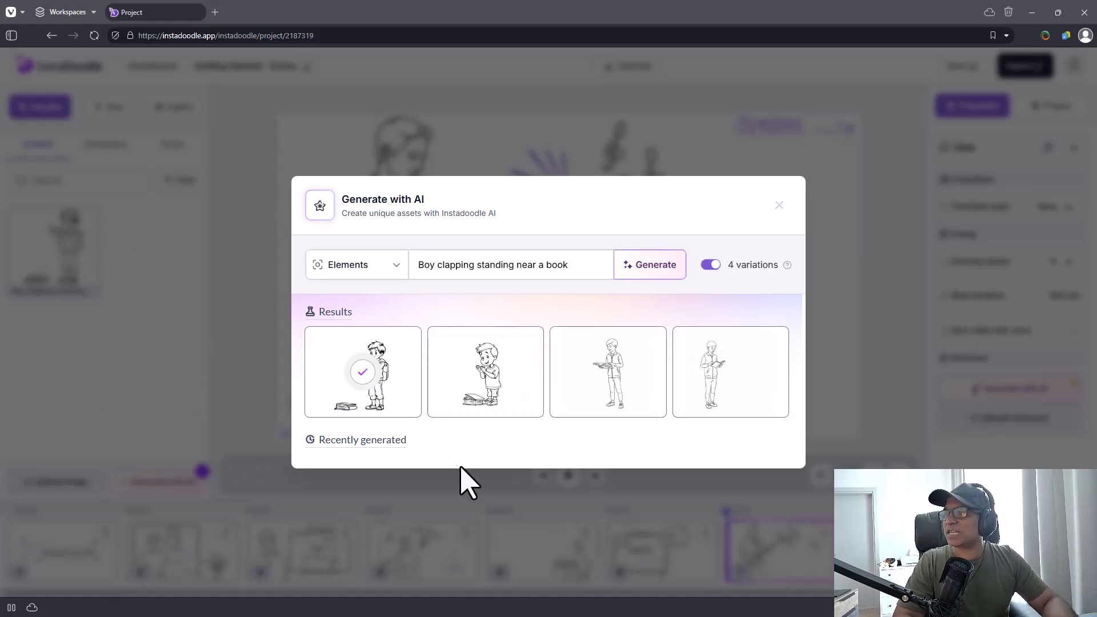
left_click(788, 214)
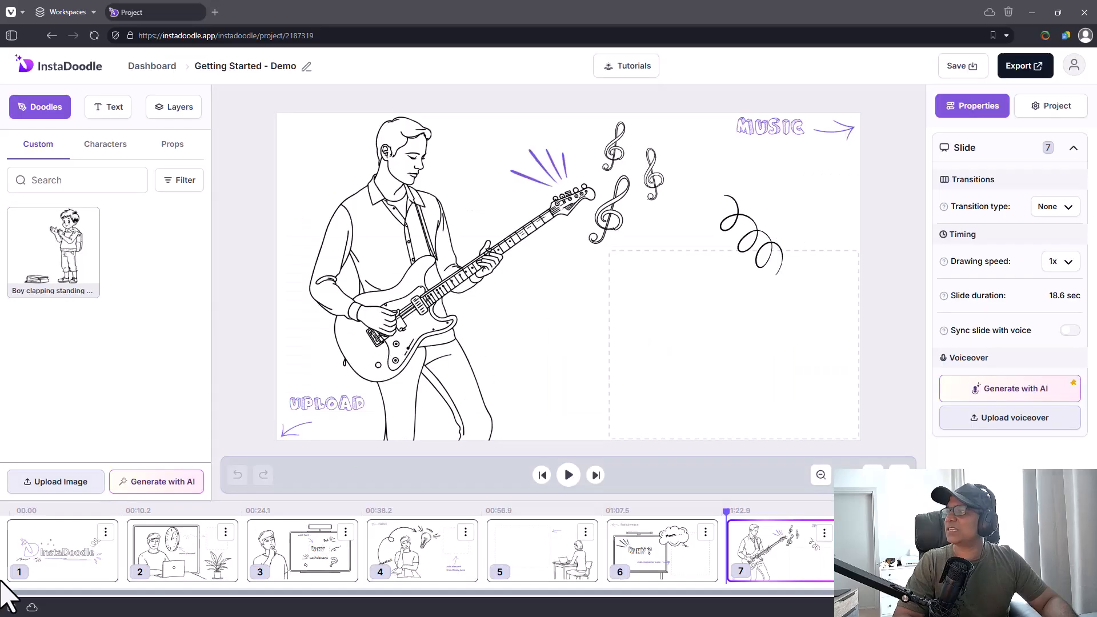
Step: Insert the clapping boy doodle from the custom library onto slide 7
left_click(86, 288)
left_click(103, 150)
left_click(23, 150)
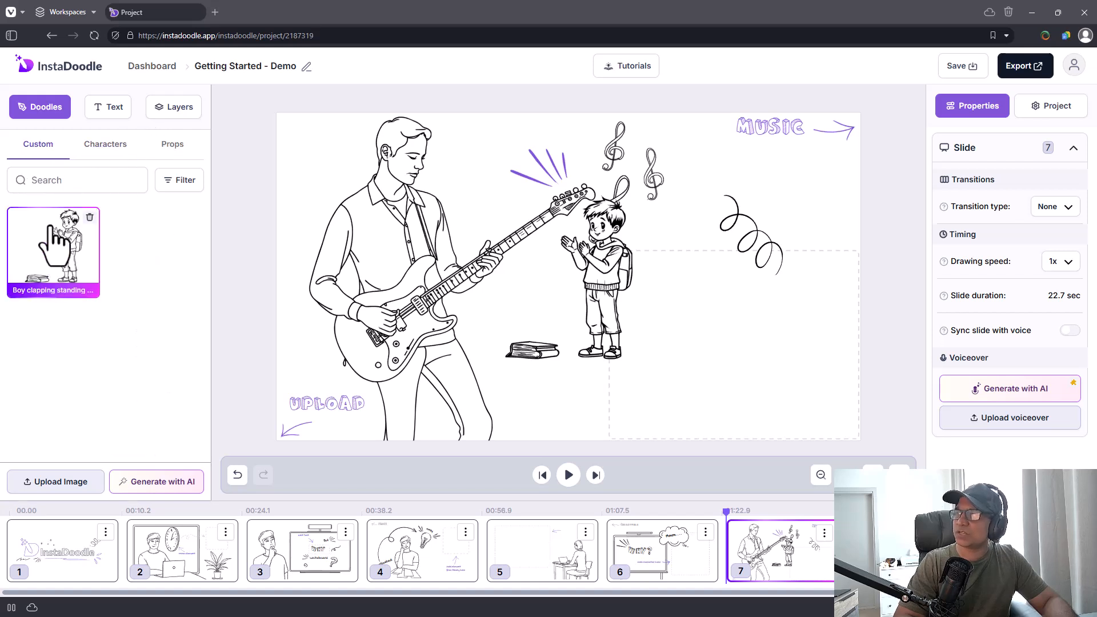
left_click(165, 147)
left_click(38, 147)
Step: Delete the Man Playing Guitar doodle from slide 7, and move and enlarge the clapping boy to fill its place
left_click(346, 212)
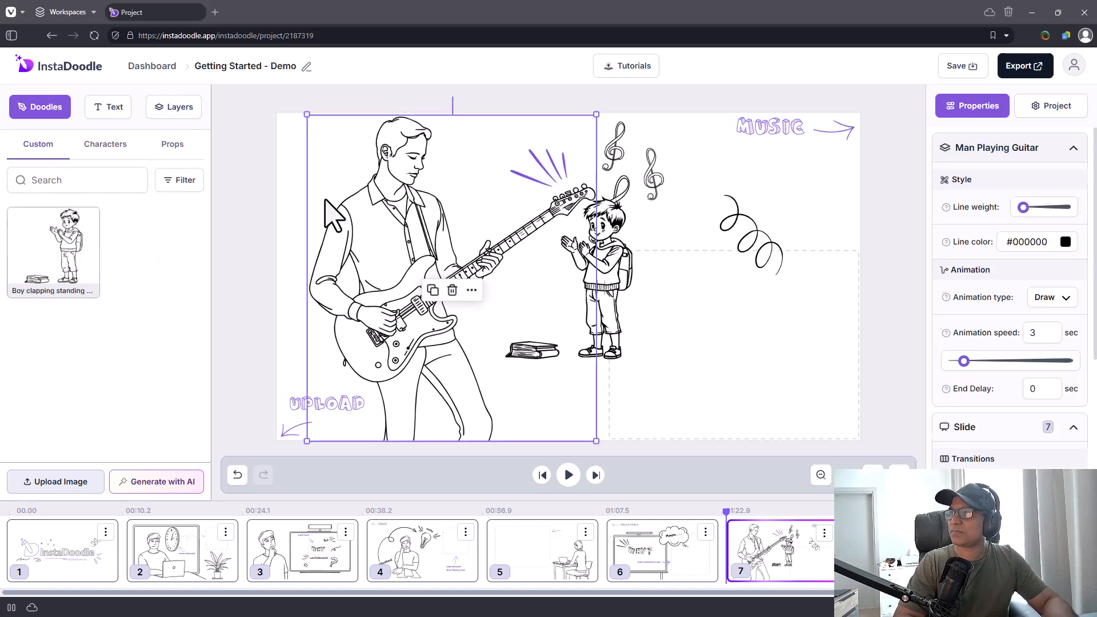
key("Delete")
mouse_move(588, 300)
left_mouse_down()
mouse_move(434, 312)
mouse_move(409, 275)
left_mouse_up()
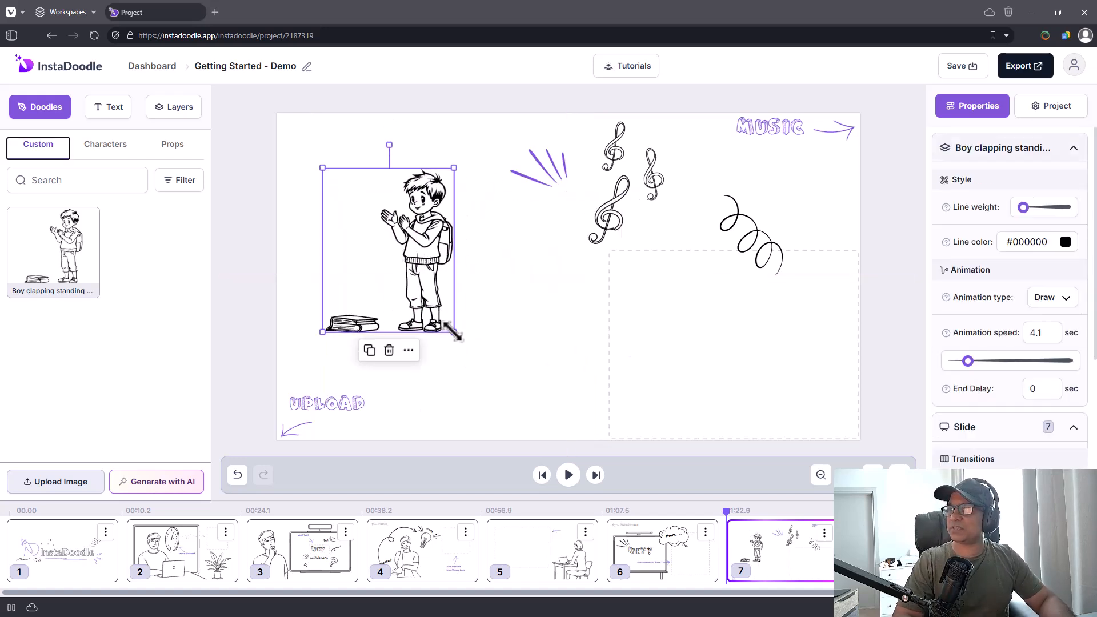
left_click_drag(455, 333, 534, 433)
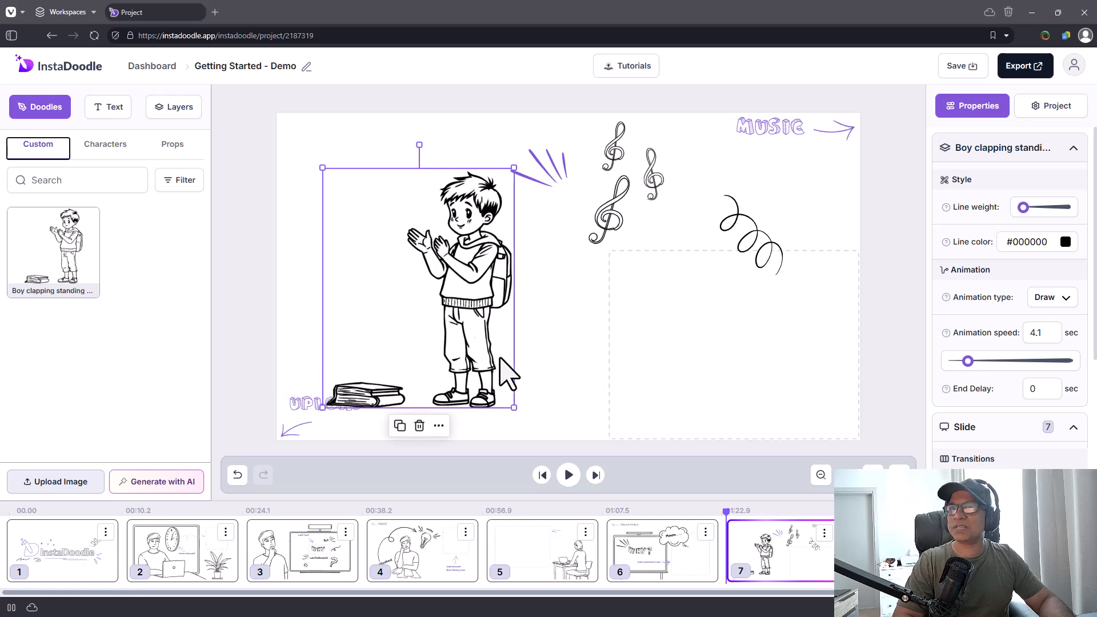
left_click_drag(414, 303, 401, 291)
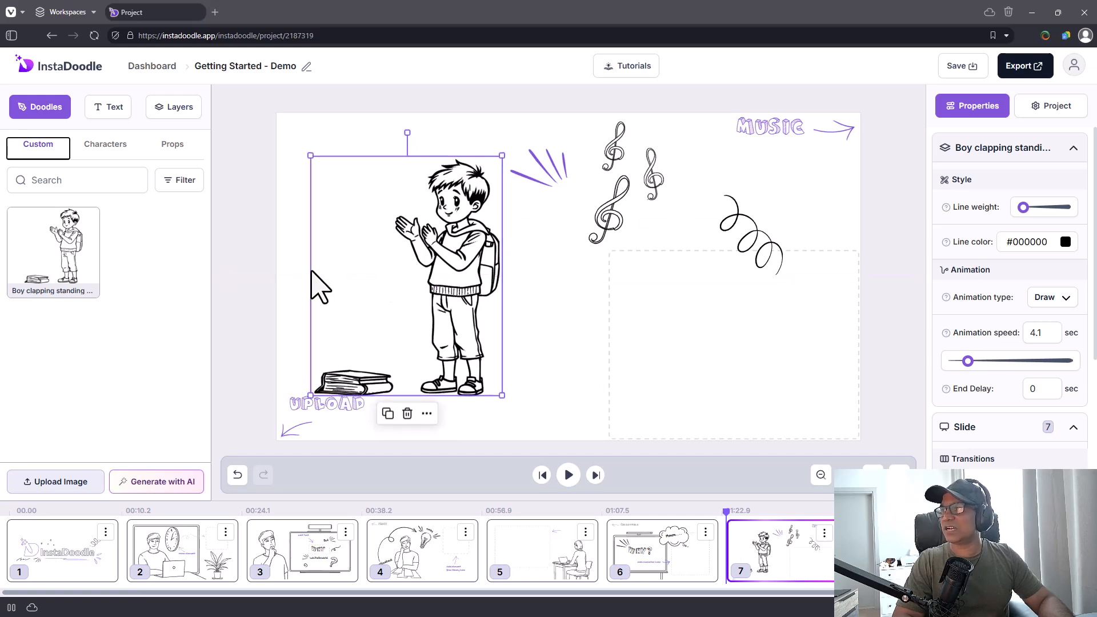
Step: Resize the clapping boy doodle on slide 7, move it beneath the purple splash lines, and preview the slide
left_click_drag(310, 156, 424, 186)
left_click_drag(461, 275, 503, 303)
left_click_drag(393, 243, 349, 186)
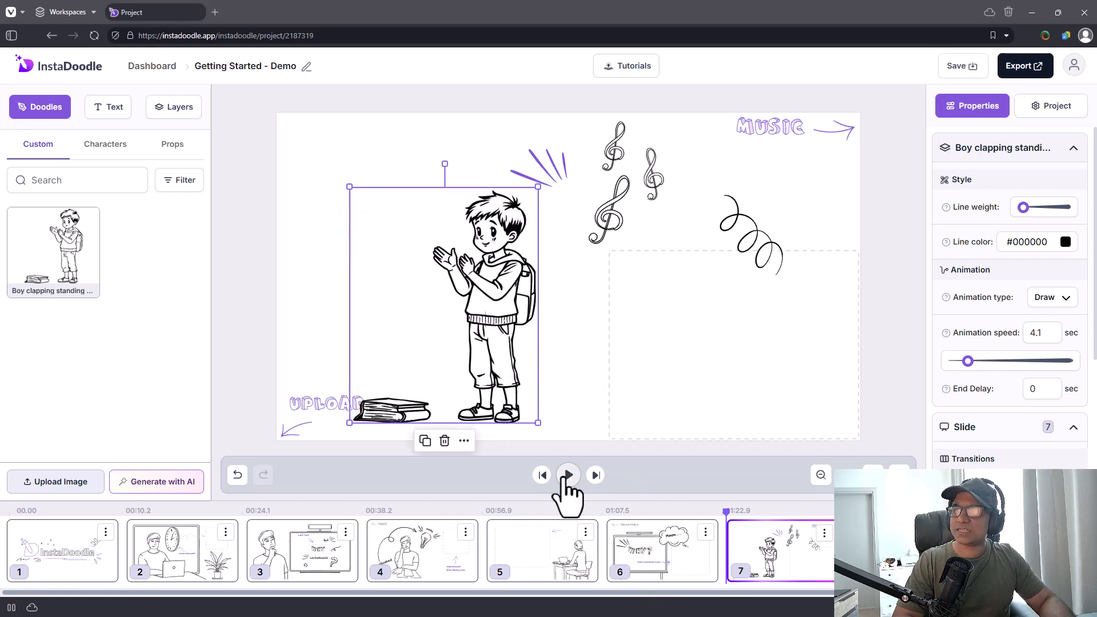
left_click(568, 475)
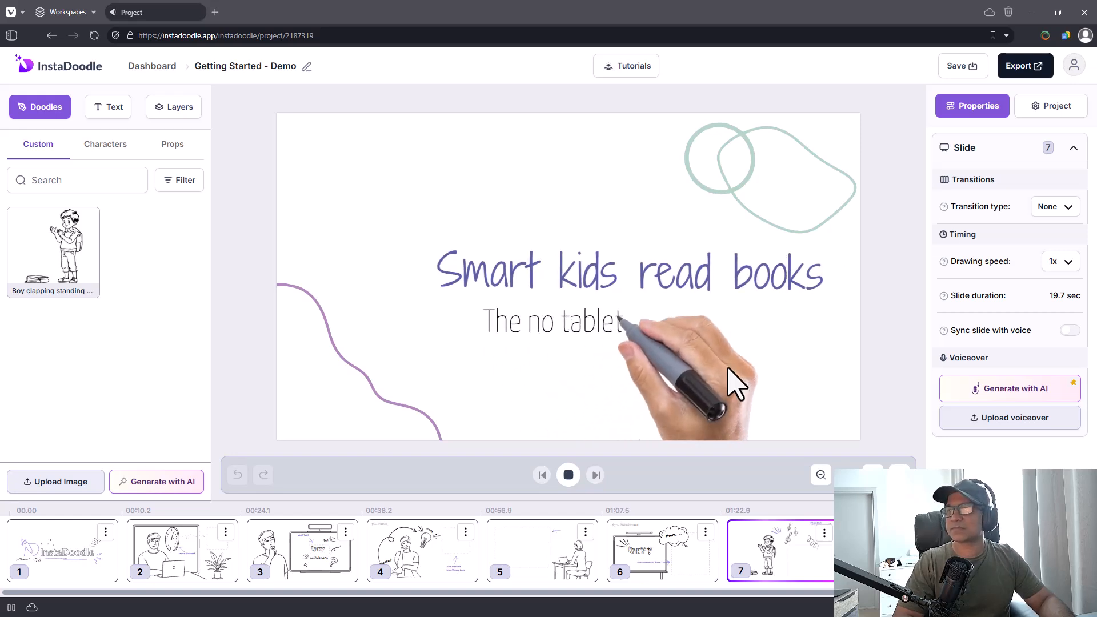
left_click(568, 475)
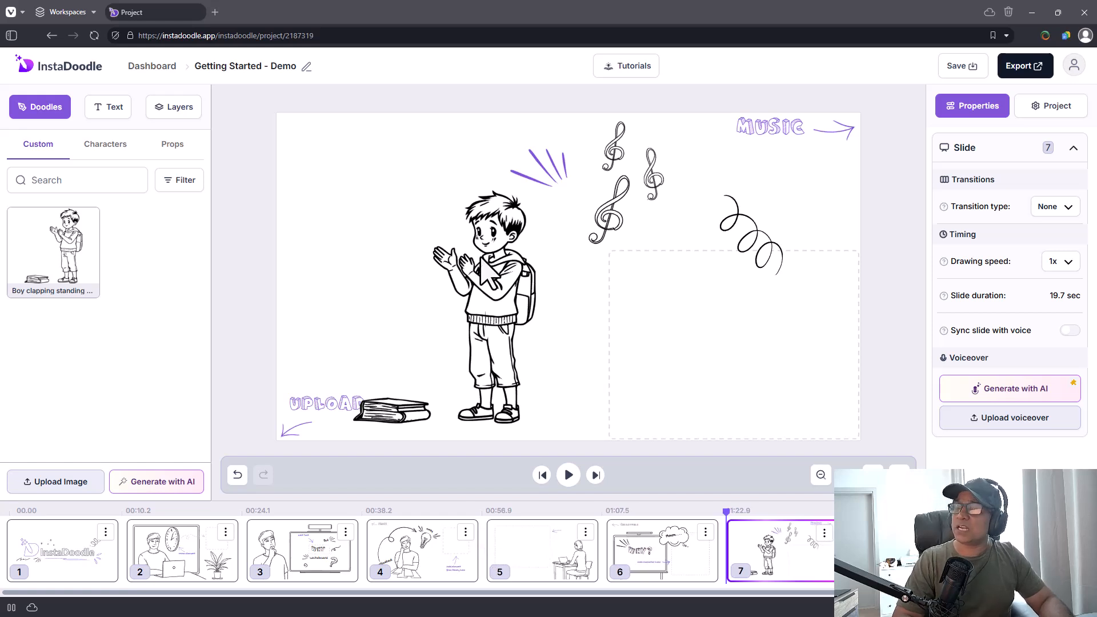
Step: Move the clapping boy layer to the end of slide 7's layer order, below Dotted Rectangle, and preview the drawing order
left_click(488, 273)
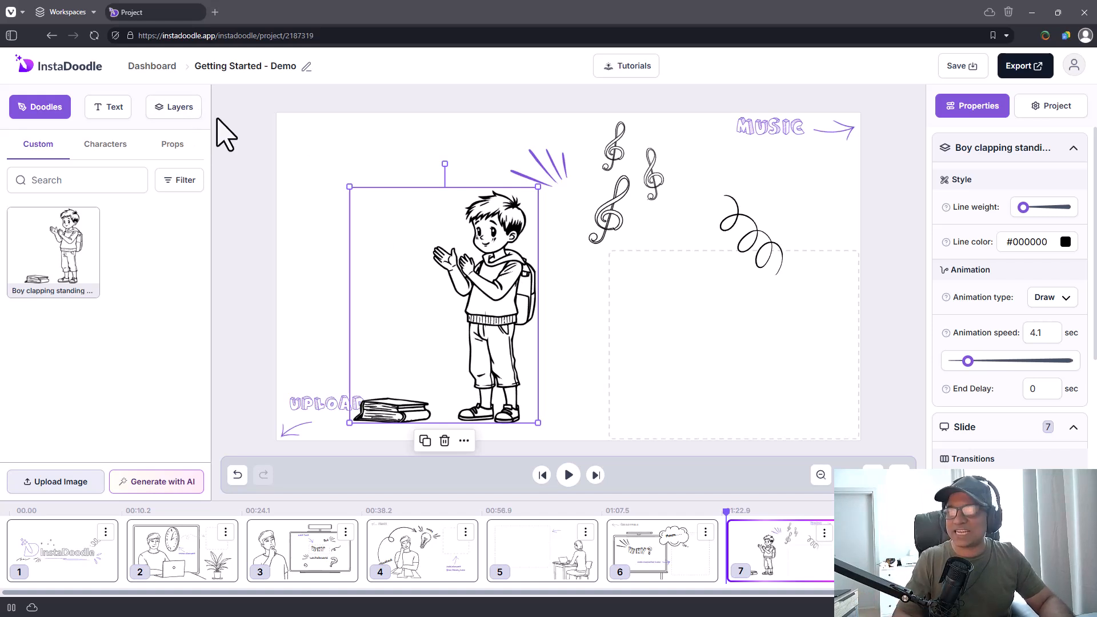
left_click(178, 107)
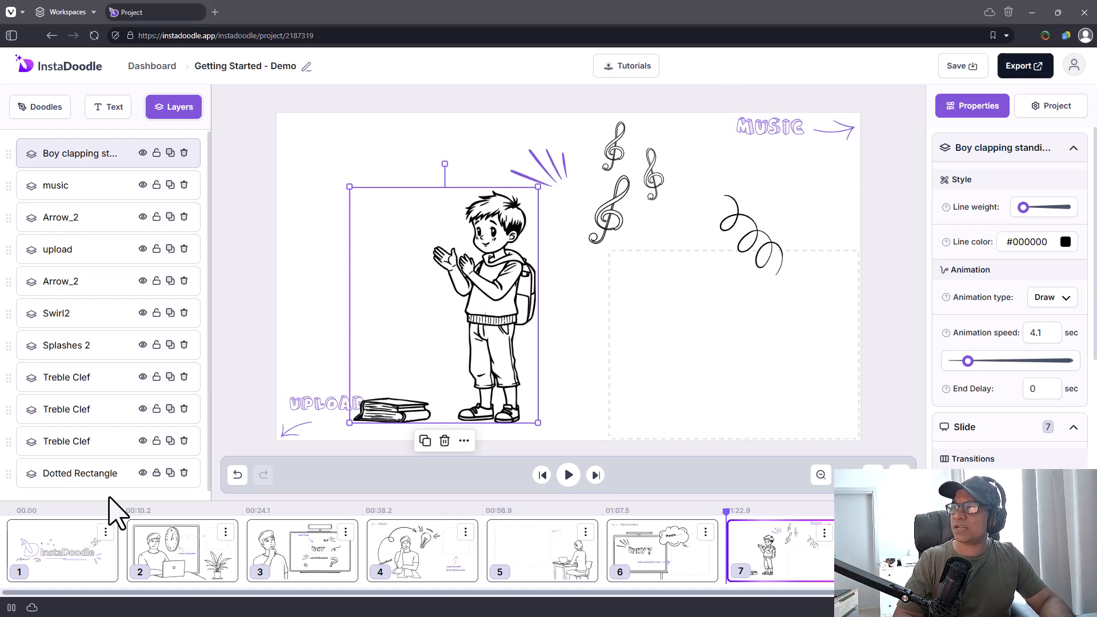
mouse_move(69, 154)
left_mouse_down()
mouse_move(93, 502)
mouse_move(73, 159)
left_mouse_up()
left_click(569, 476)
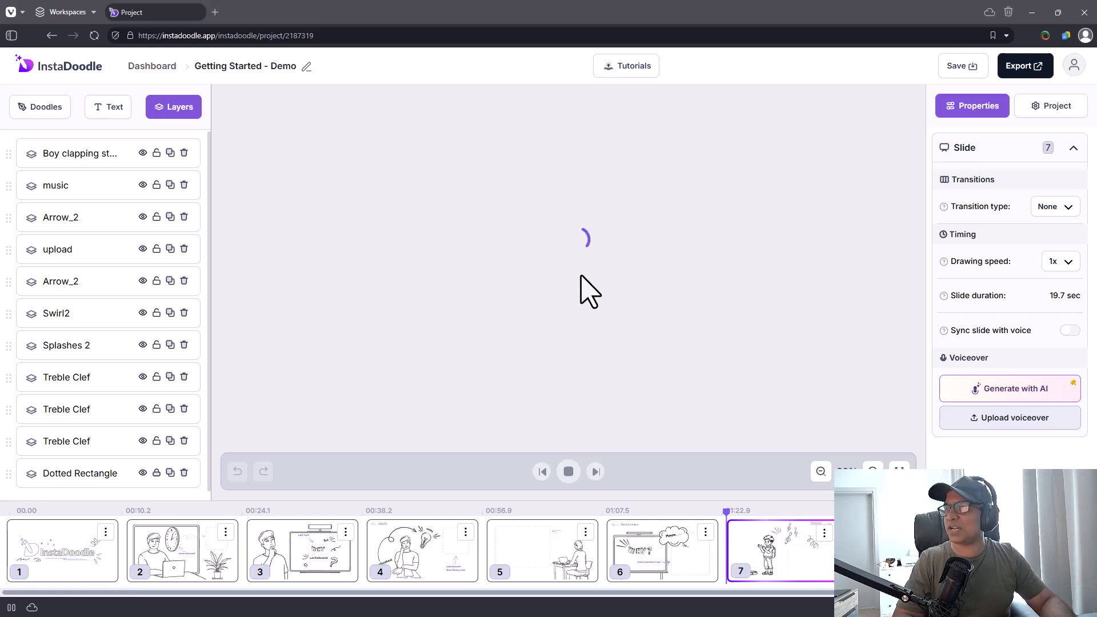
left_click(569, 472)
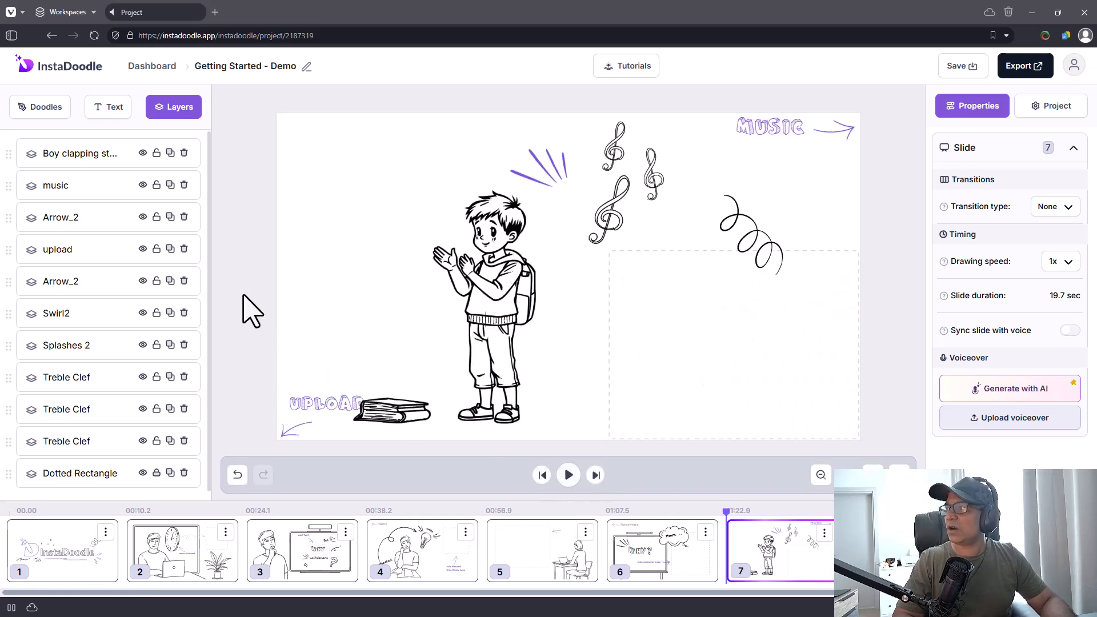
left_click_drag(92, 156, 98, 481)
left_click(568, 474)
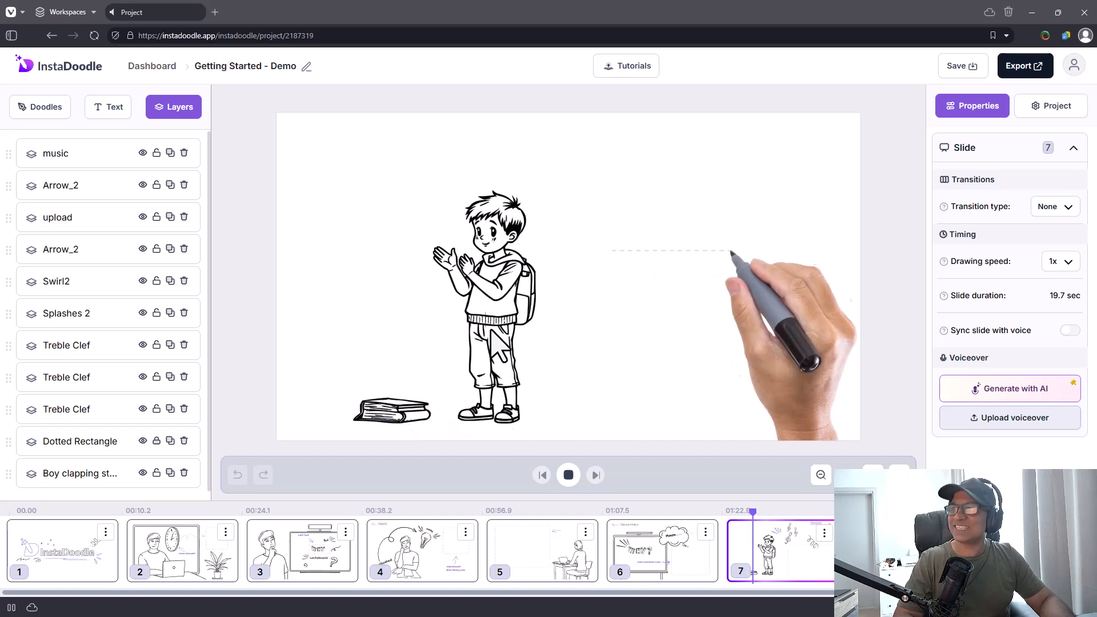
left_click(568, 475)
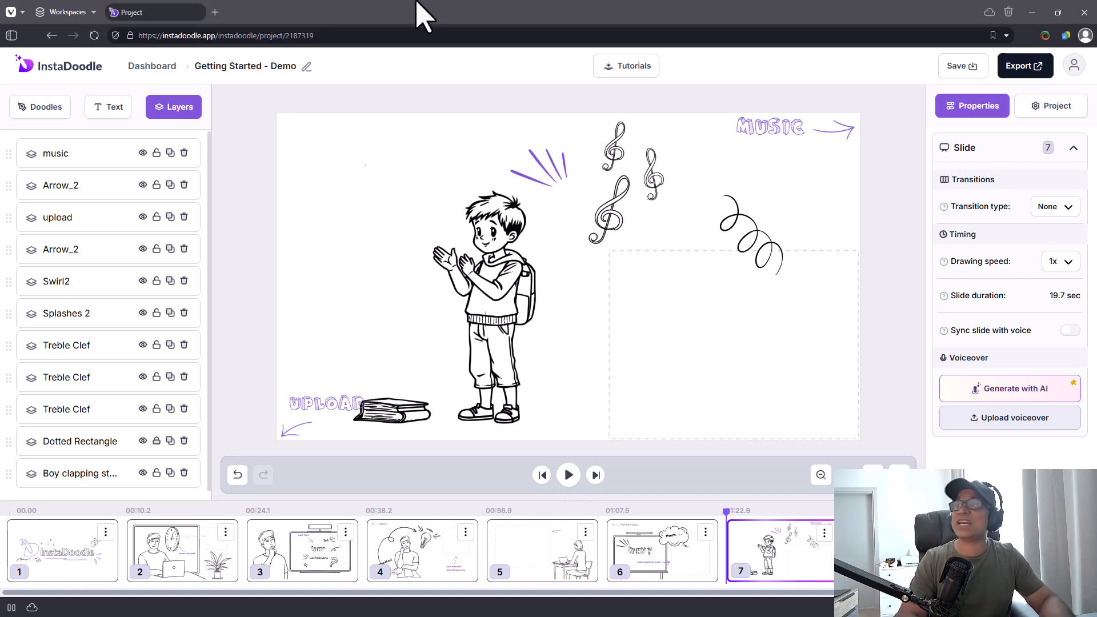
Step: Nudge the clapping boy slightly left and place a text in the Permanent Marker font beside his legs
left_click(486, 296)
left_click_drag(488, 287, 479, 311)
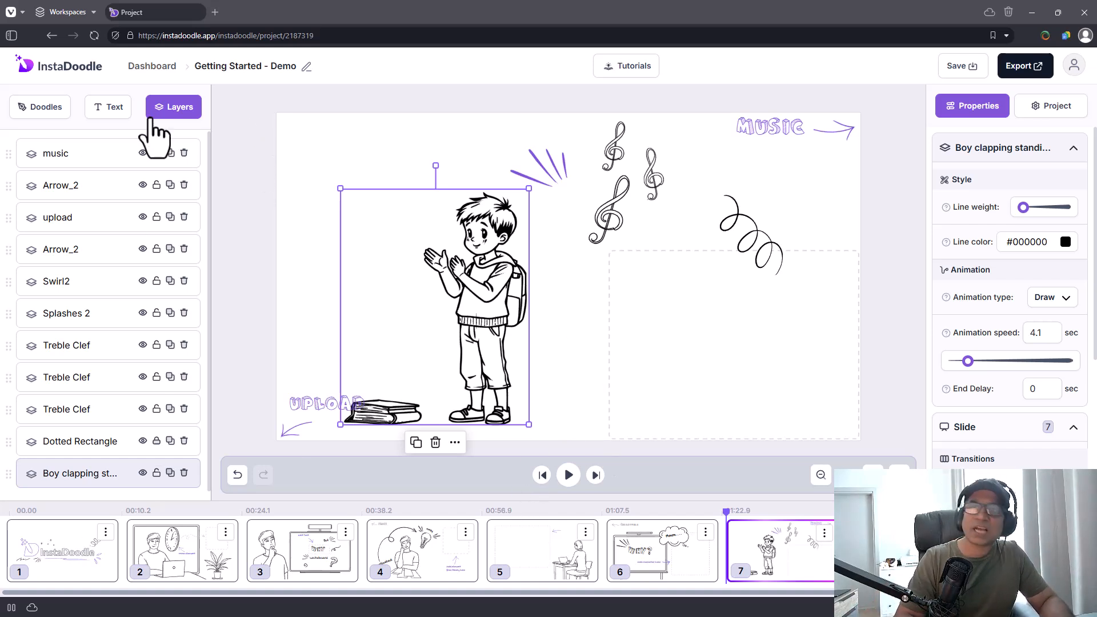
left_click(115, 109)
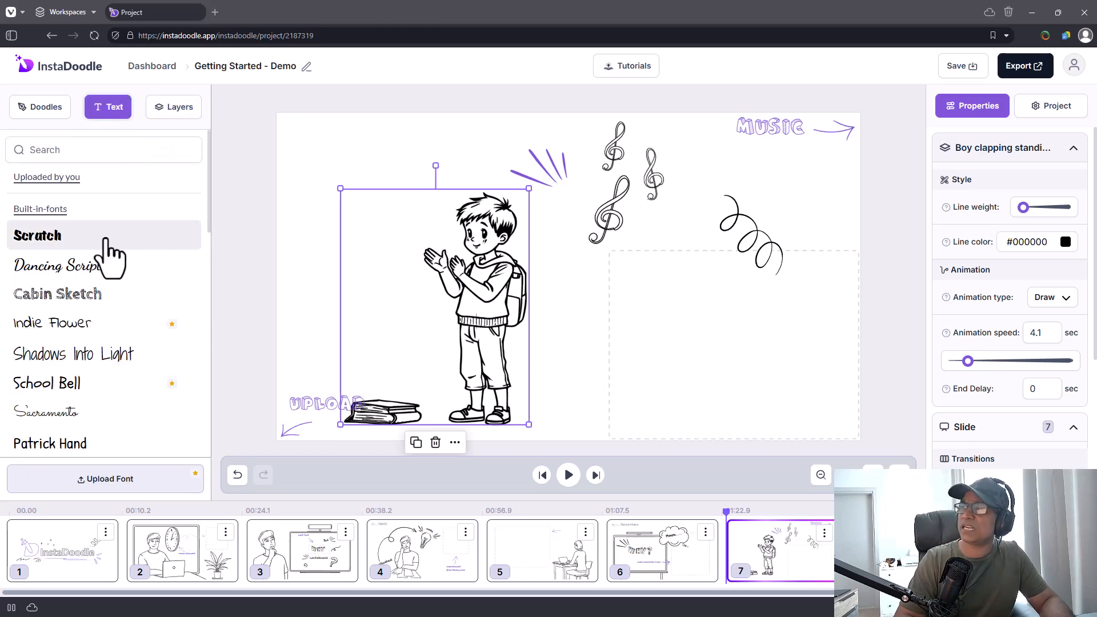
scroll(150, 246, "down", 4)
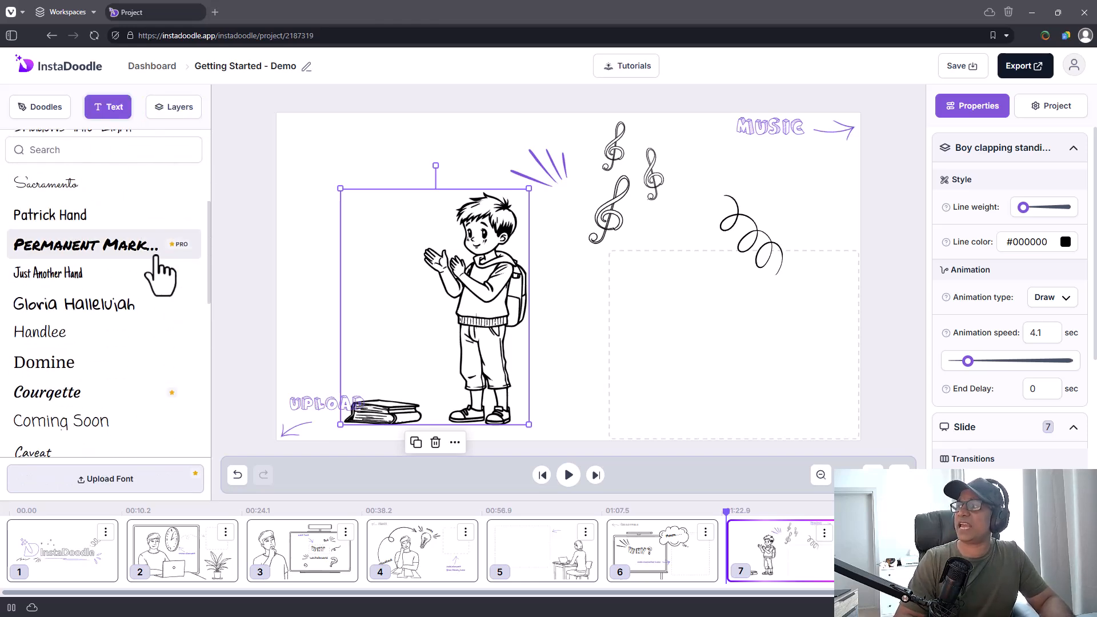
left_click_drag(80, 252, 656, 309)
mouse_move(714, 274)
left_mouse_down()
mouse_move(705, 299)
mouse_move(590, 385)
mouse_move(600, 371)
left_mouse_up()
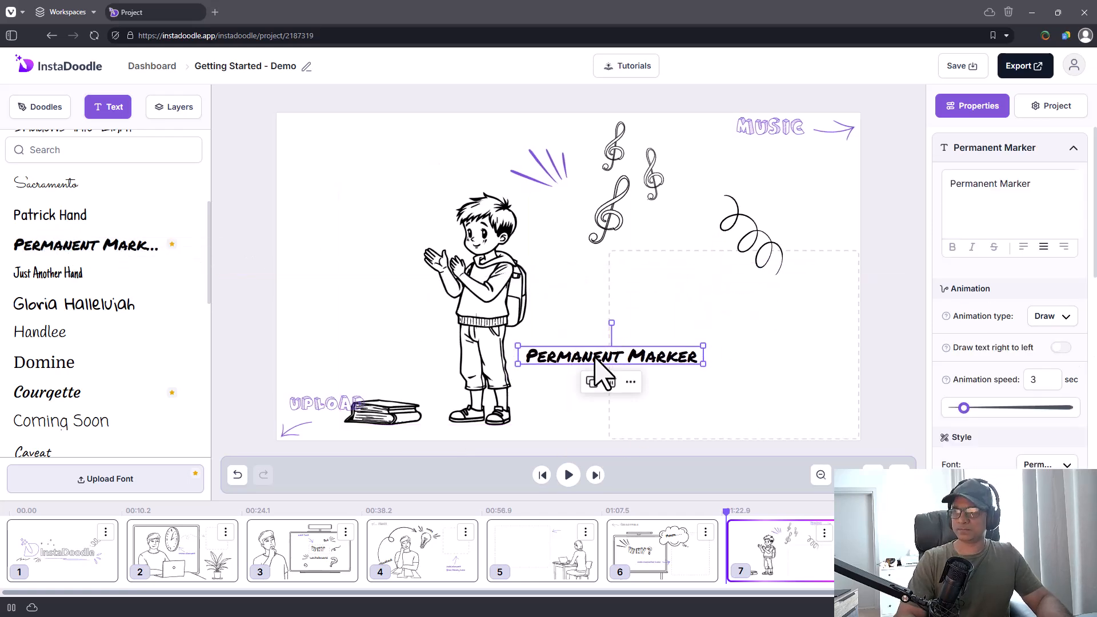
Step: Replace the placeholder wording of the new text with "I like to read!"
double_click(595, 359)
type("Rad")
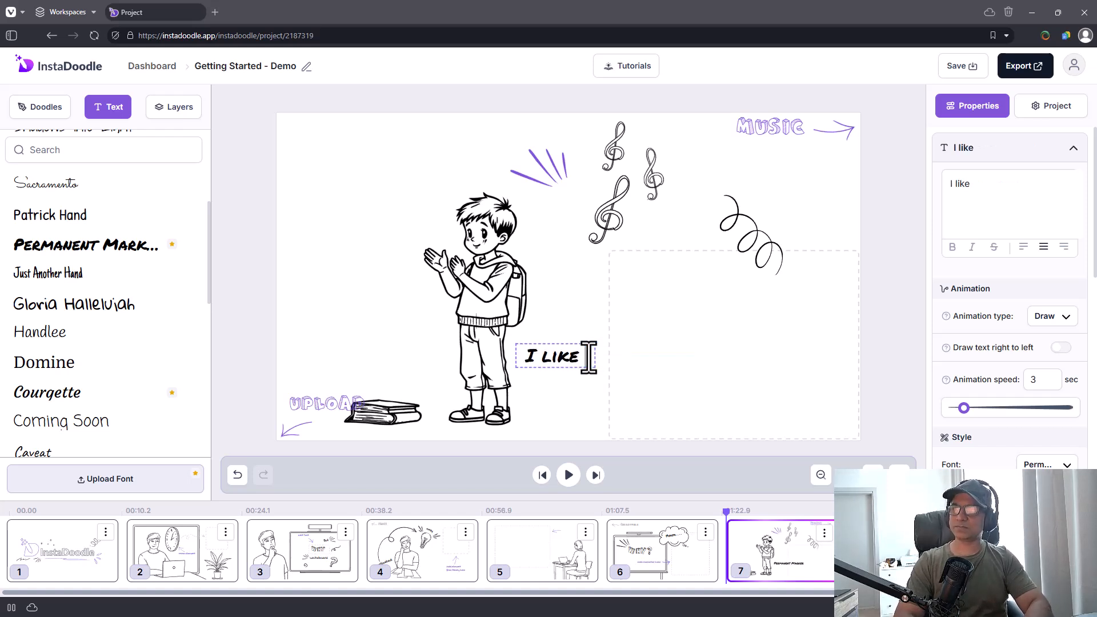
type(" to read!")
left_click(610, 409)
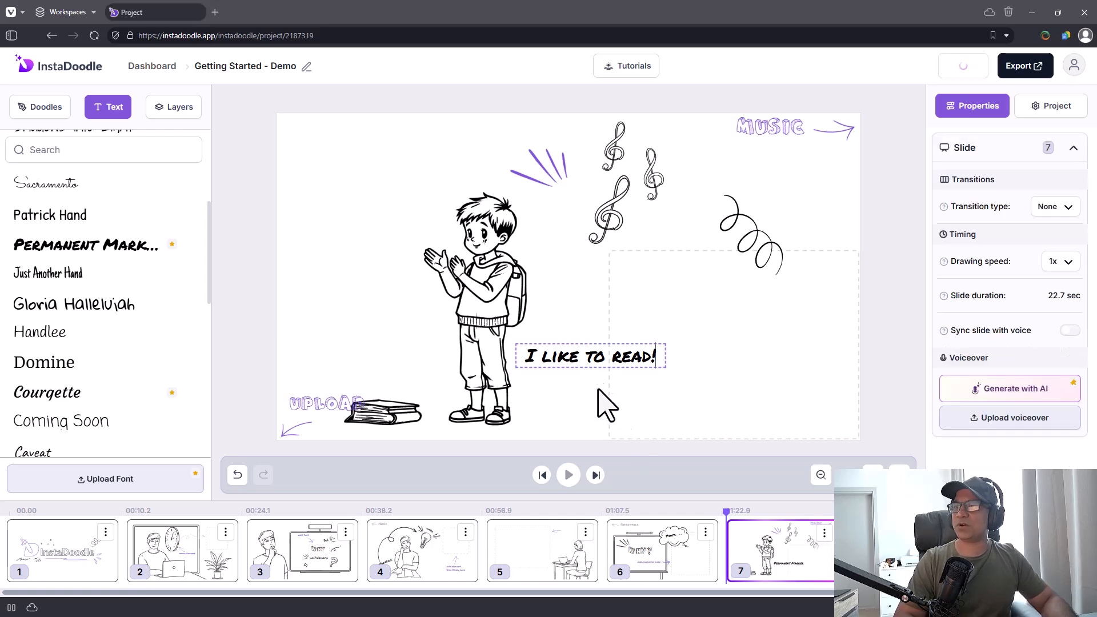
Step: Enlarge the "I like to read!" text to a font size of about 61 px and move it above the boy's head
left_click(611, 357)
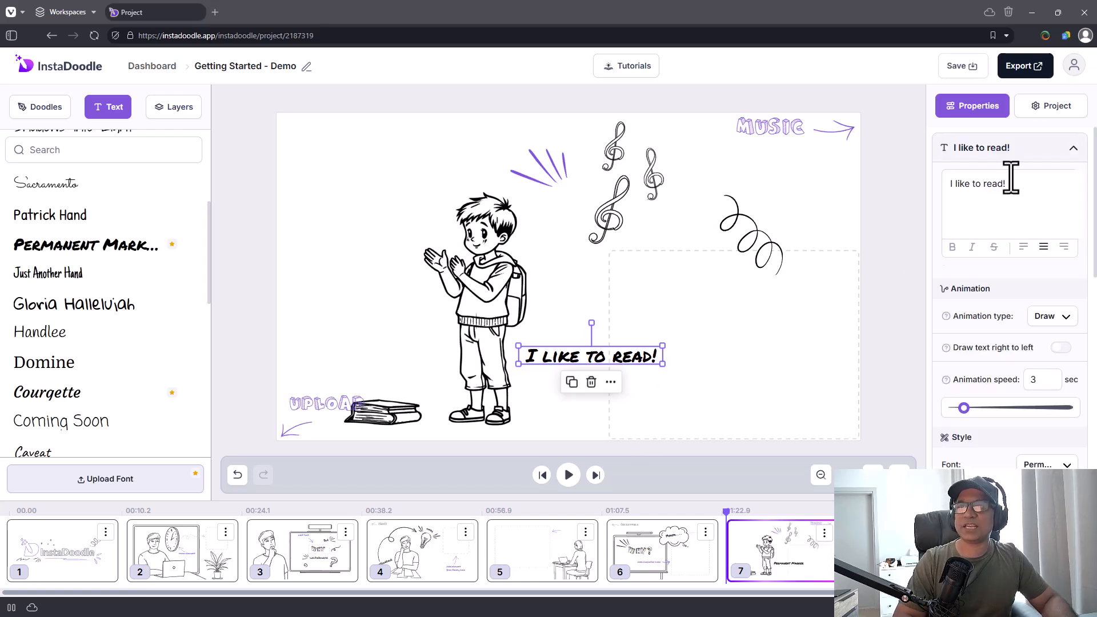
scroll(1006, 309, "down", 4)
left_click_drag(663, 342, 740, 336)
left_click_drag(645, 356, 426, 155)
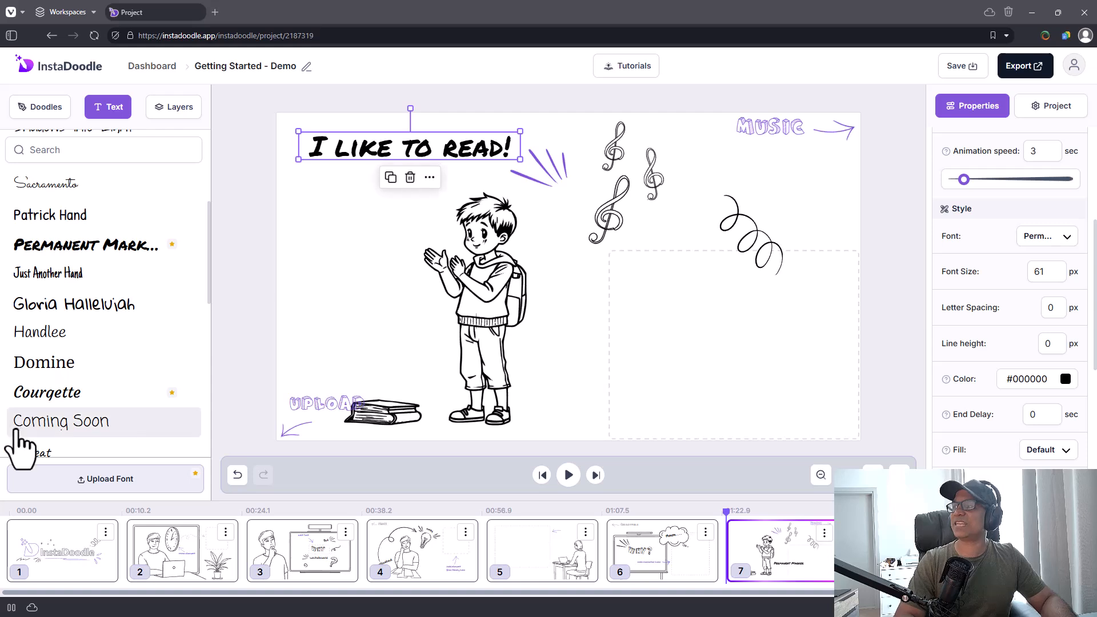
Step: Move the "I like to read!" layer between Dotted Rectangle and the clapping boy layer, and preview slide 7
left_click(160, 109)
left_click_drag(86, 155, 103, 444)
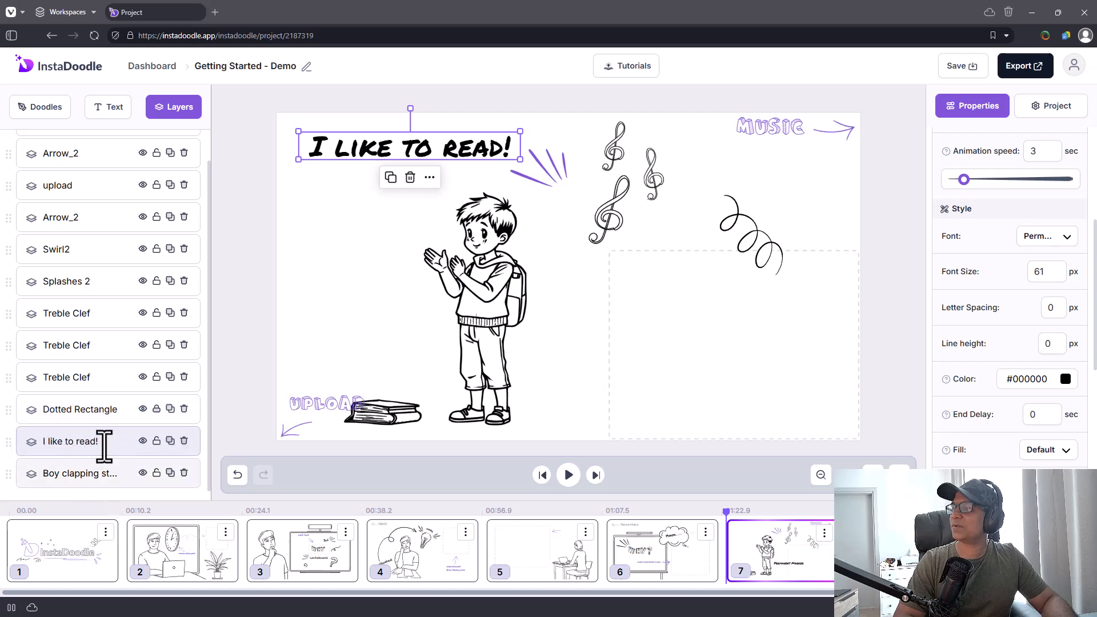
left_click(569, 475)
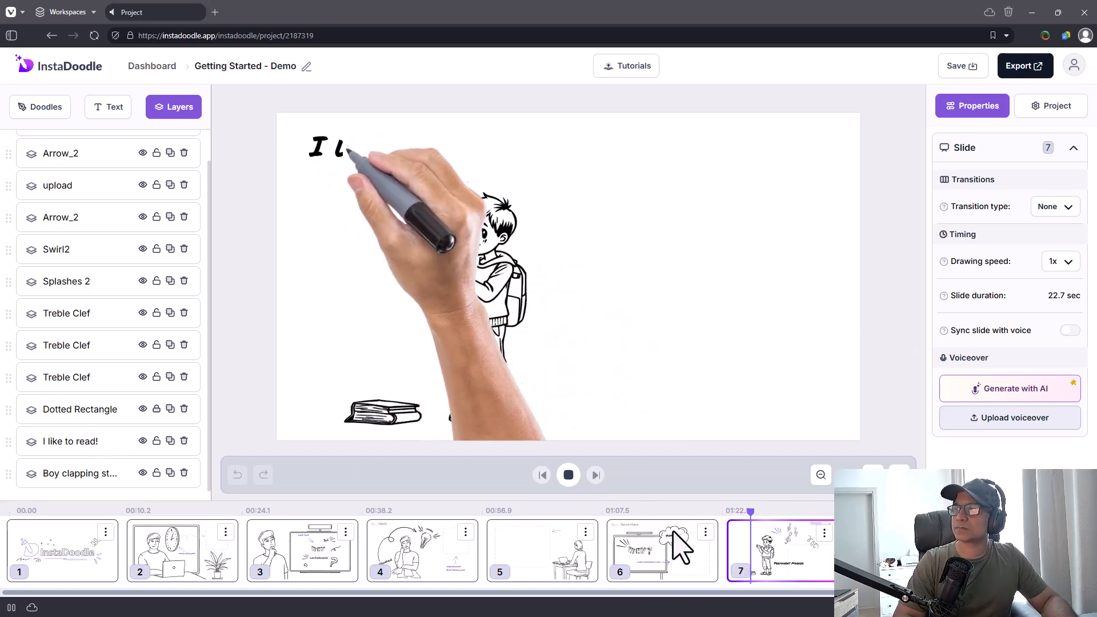
left_click(569, 476)
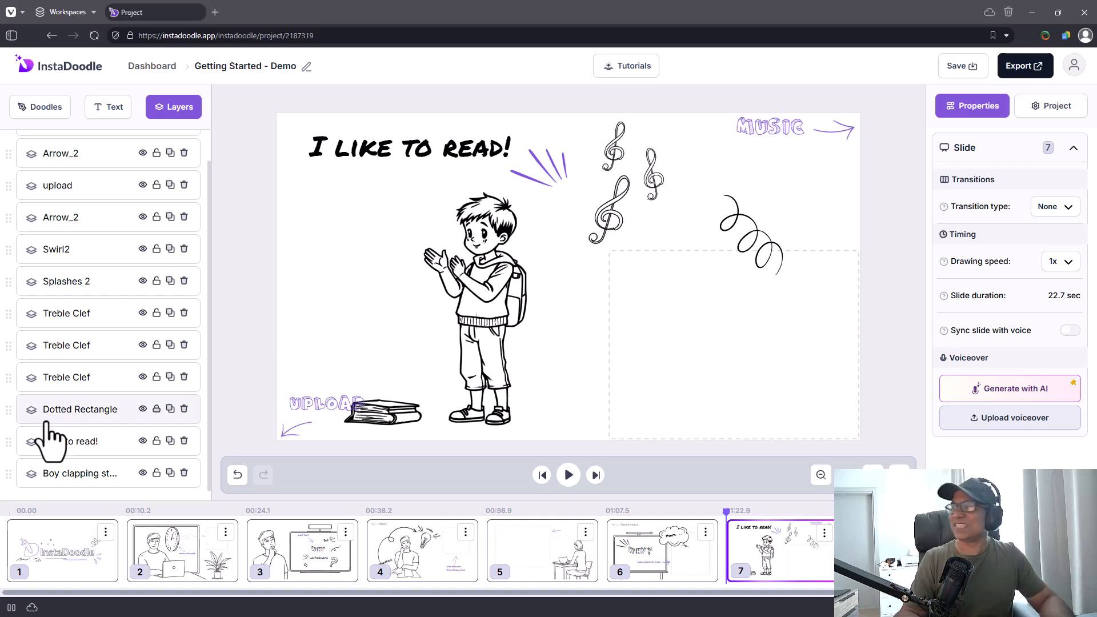
Step: Open the project's soundtrack settings and listen briefly to the current Sound_Track
left_click(41, 108)
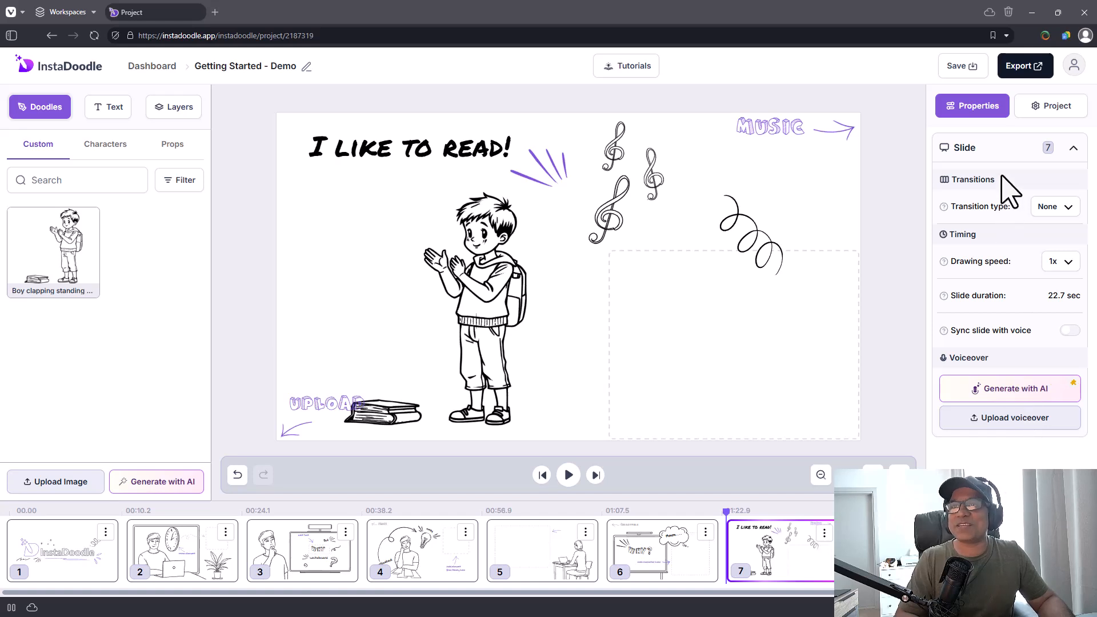
left_click(1030, 114)
left_click(1032, 148)
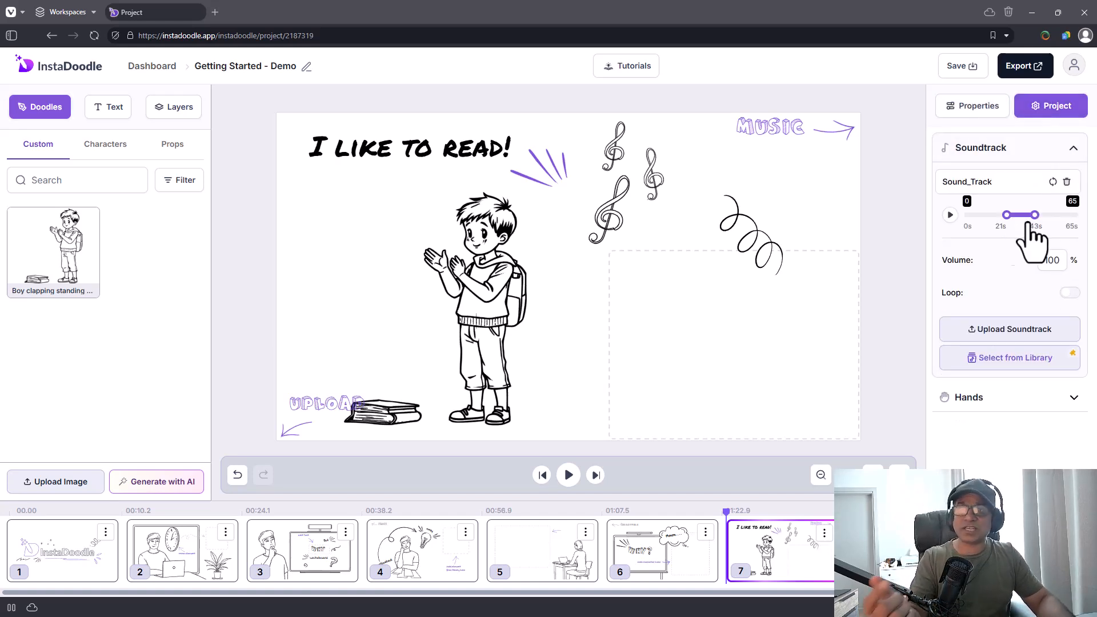
left_click(950, 217)
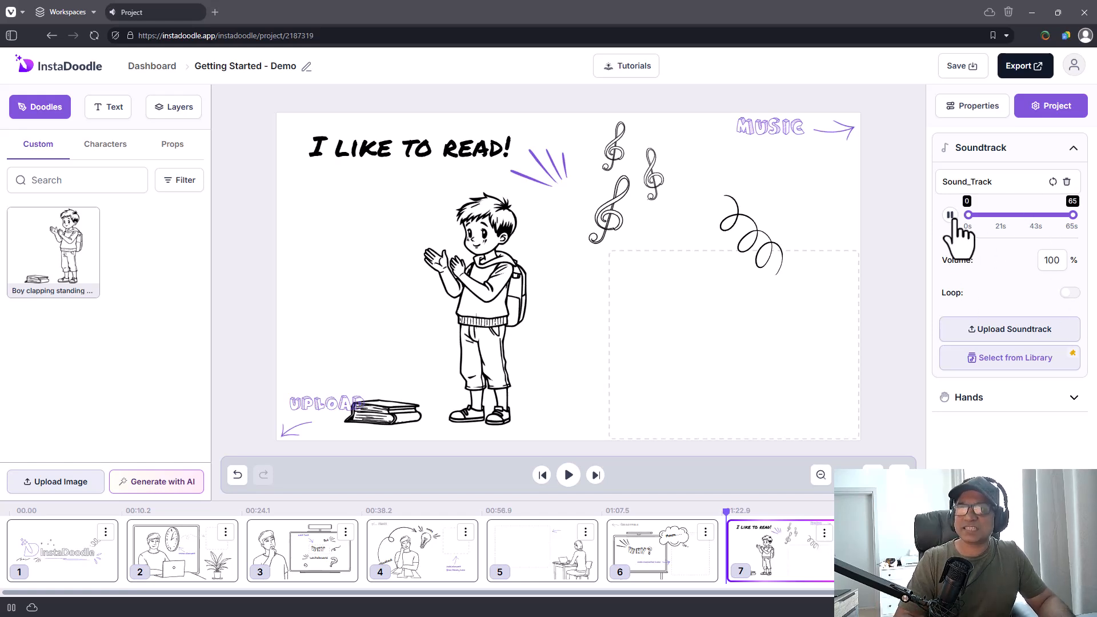
left_click(950, 215)
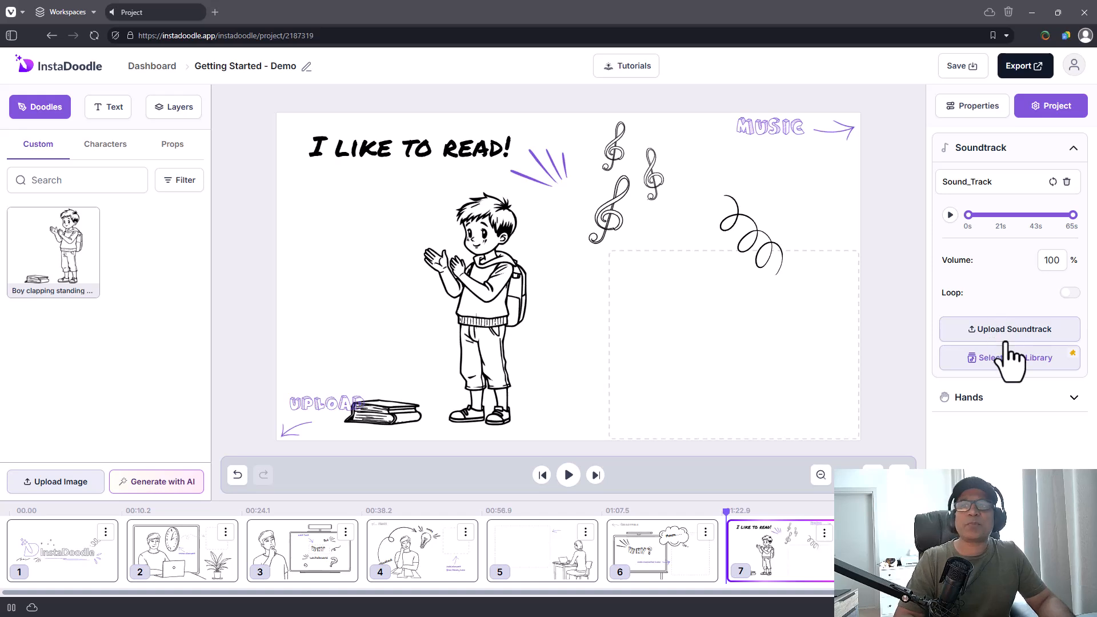
Step: Replace the project's soundtrack with Funshine from the built-in soundtrack library
left_click(1014, 359)
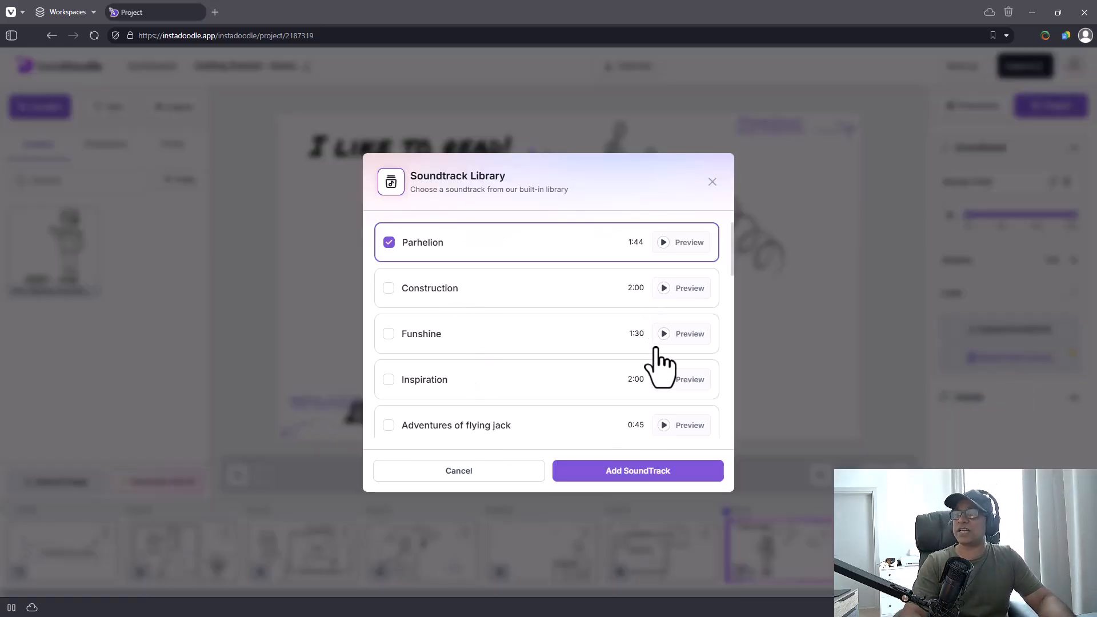
left_click(485, 337)
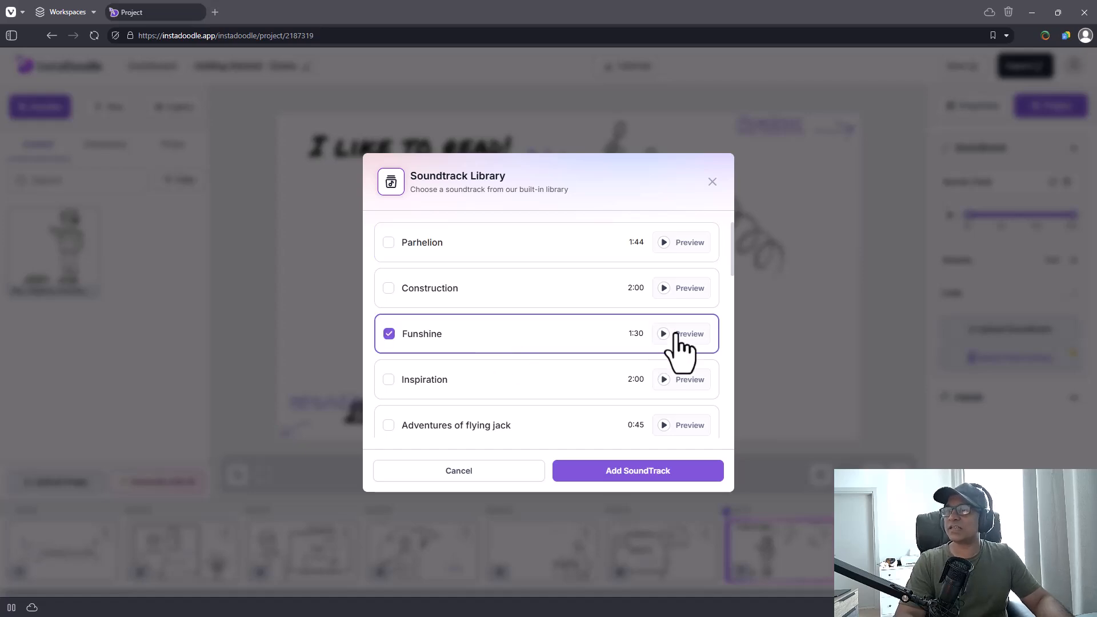
left_click(633, 475)
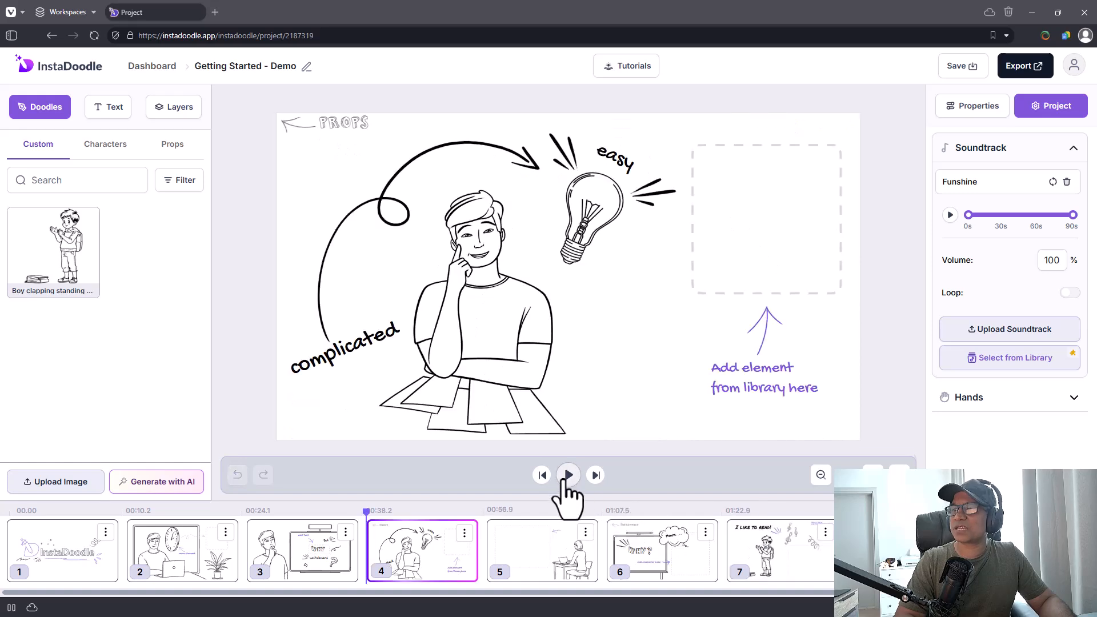
Step: Preview slide 4 with the new soundtrack and look at the option for uploading a custom soundtrack
left_click(568, 477)
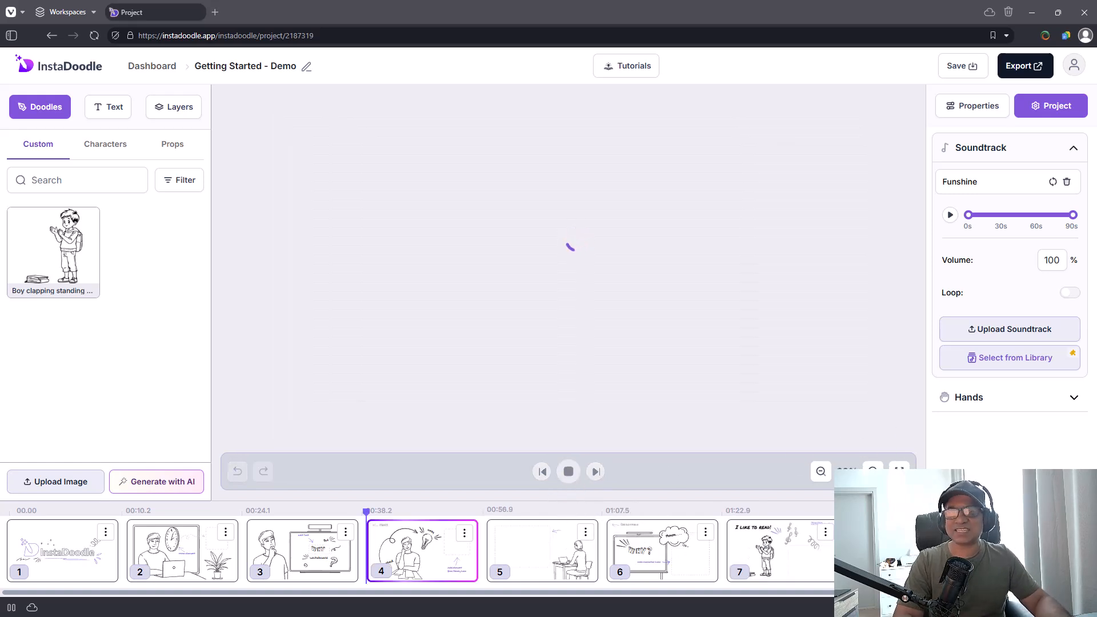
left_click(569, 476)
left_click(1008, 331)
left_click(503, 281)
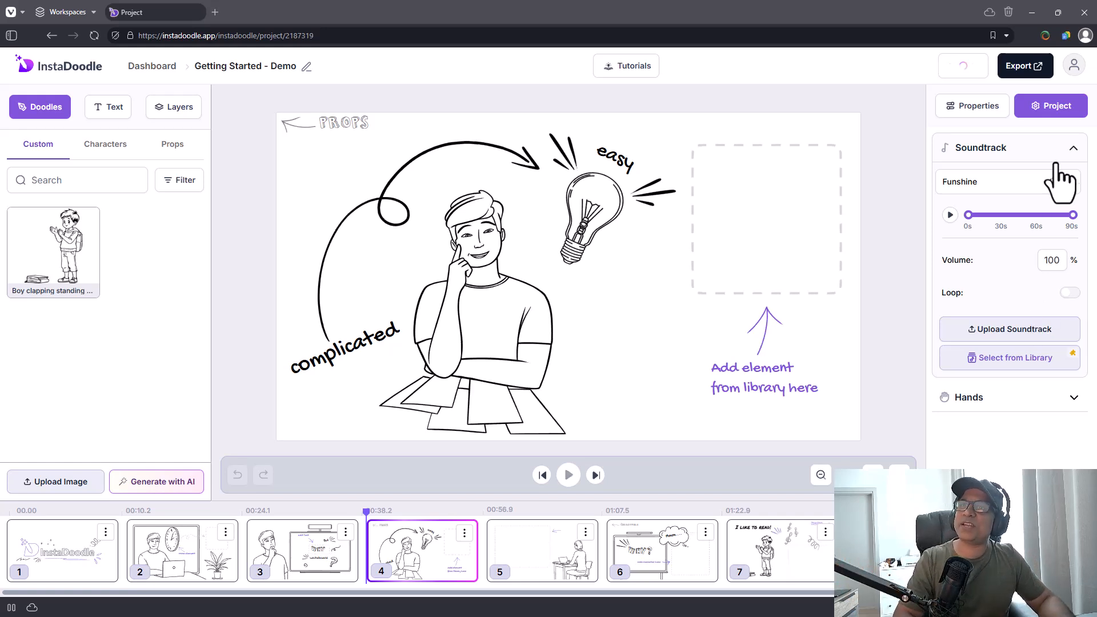
Step: Review the available drawing hands and set the project's hand to No Hand
left_click(1010, 398)
scroll(1010, 399, "down", 4)
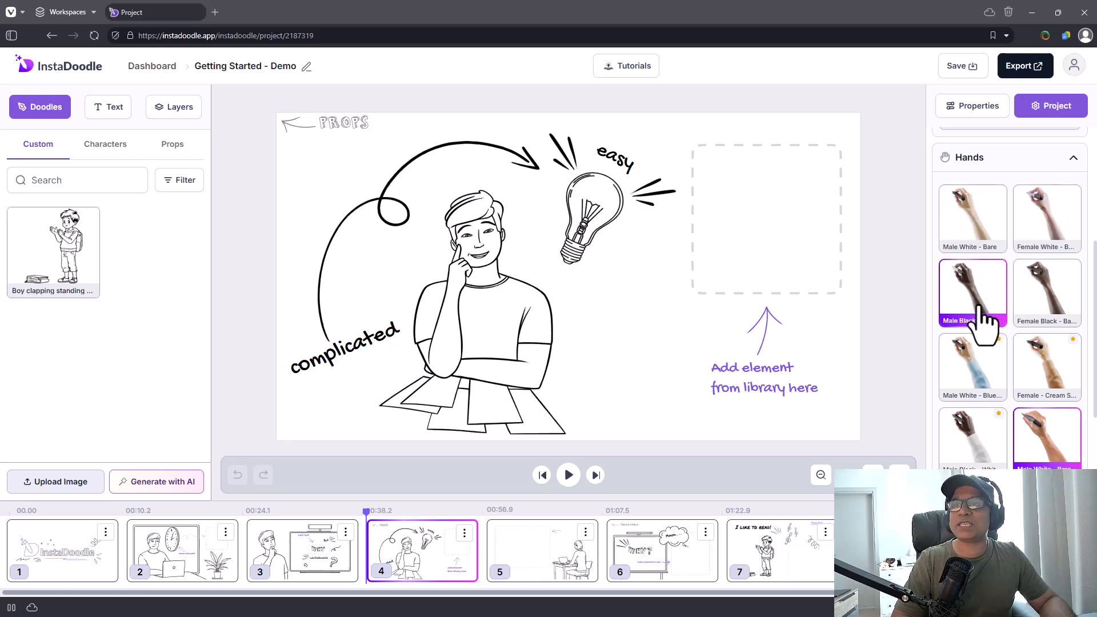
scroll(986, 331, "down", 2)
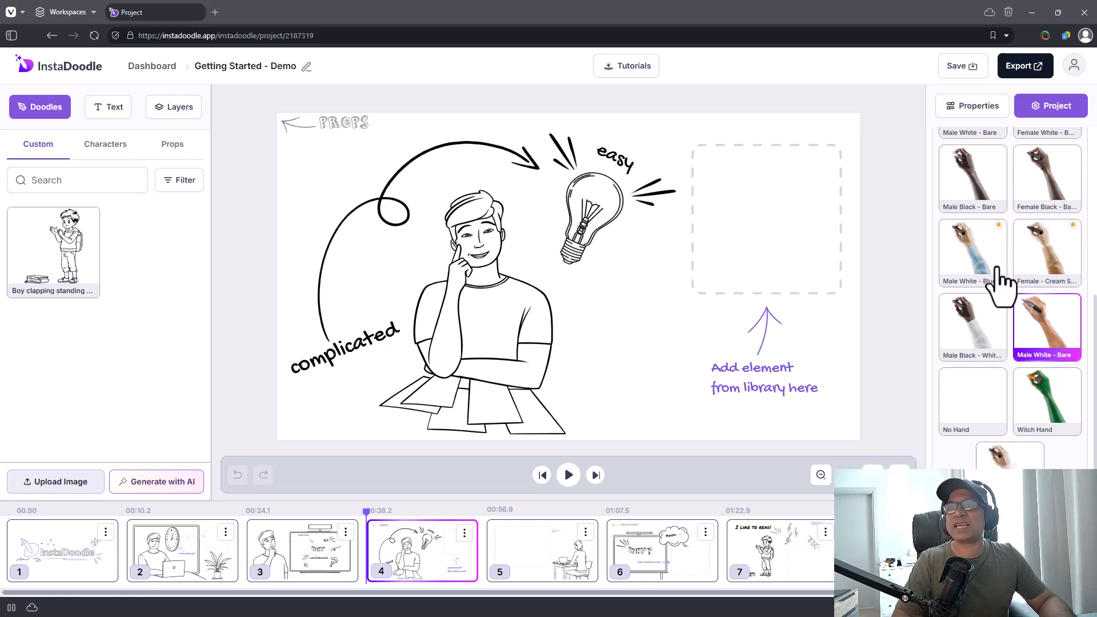
scroll(1025, 251, "down", 1)
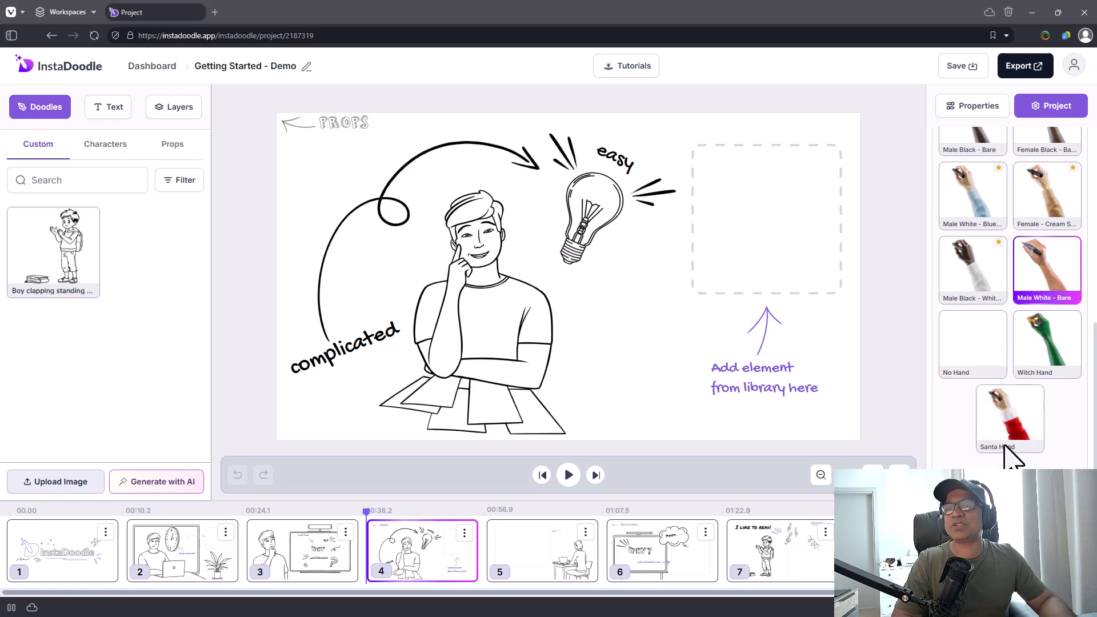
left_click(978, 372)
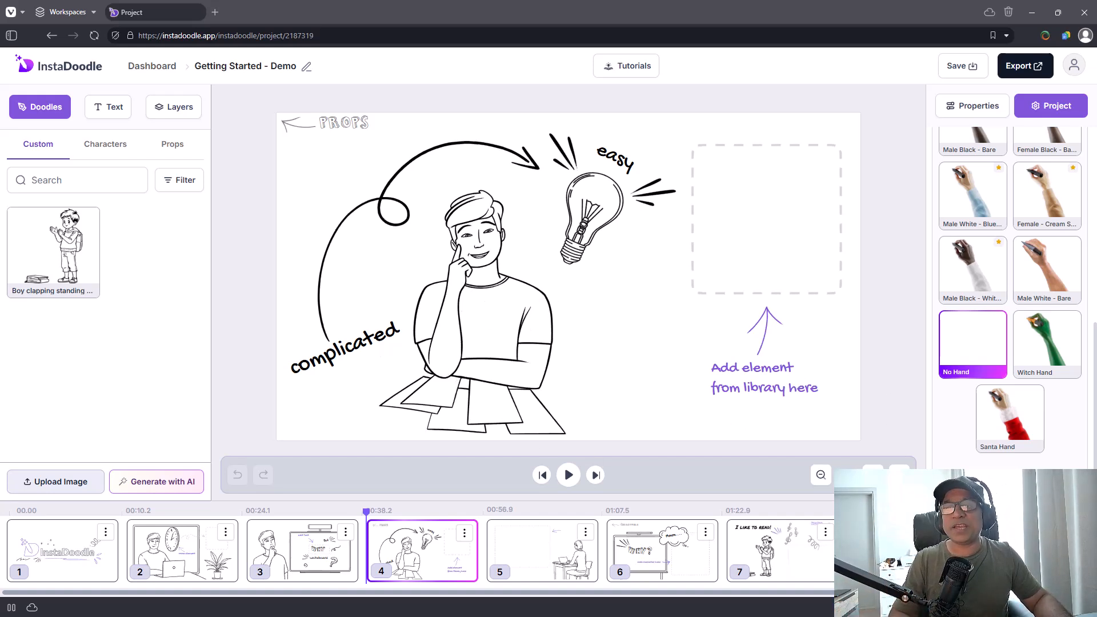
Step: Set the project's drawing hand to the first Male White - Bare option
scroll(987, 196, "up", 5)
left_click(964, 324)
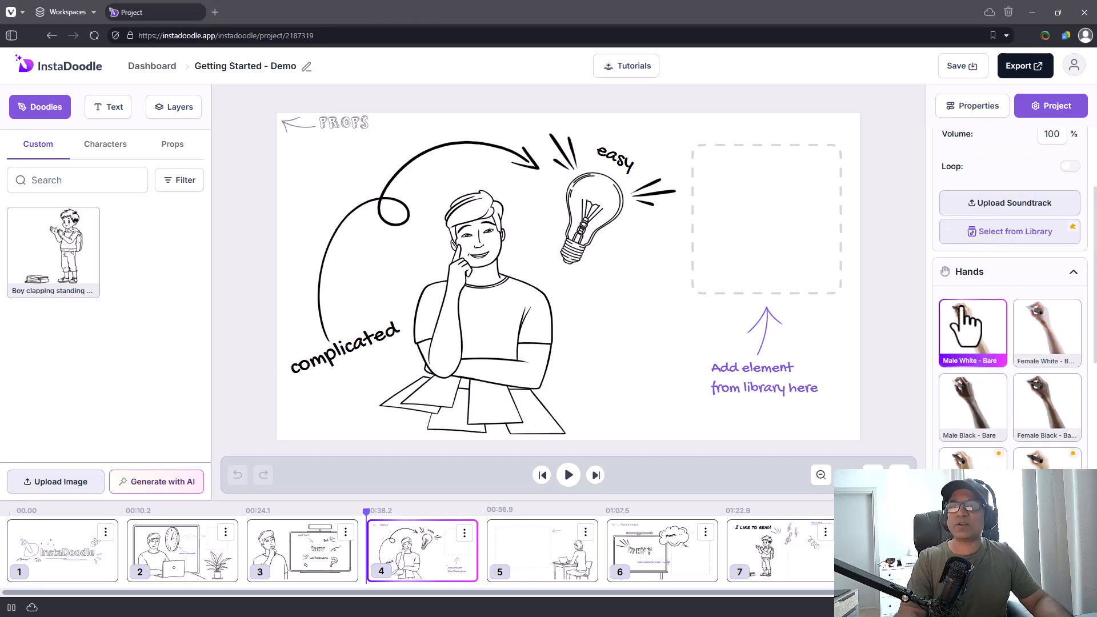
scroll(964, 323, "down", 5)
scroll(982, 336, "up", 8)
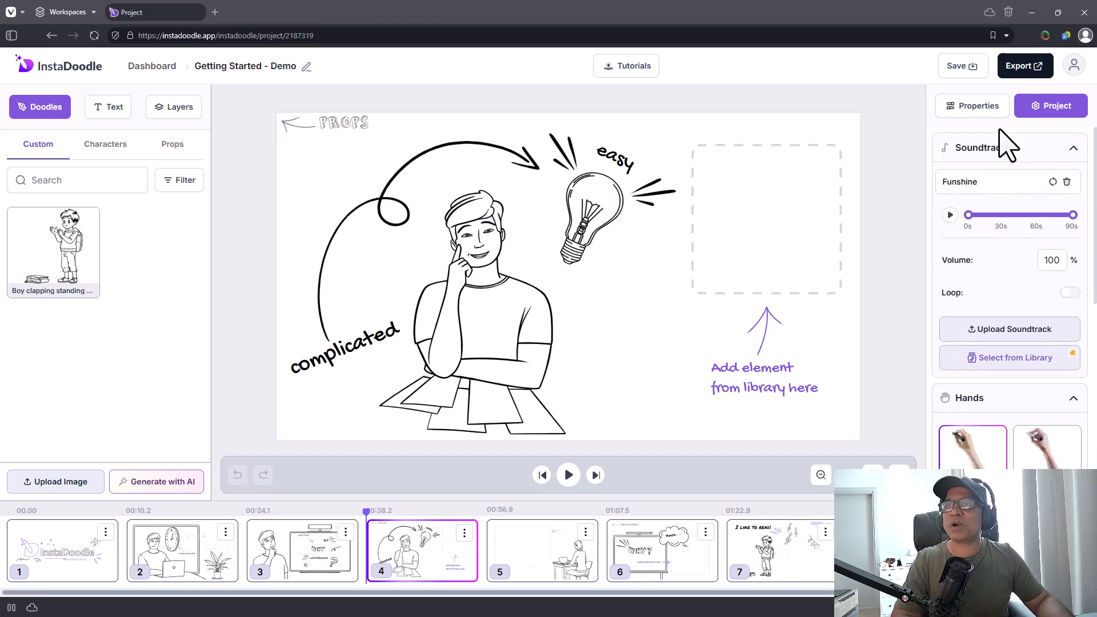
Step: Start a 1080p export render of the project, acknowledge the render notice and close the export options
left_click(998, 107)
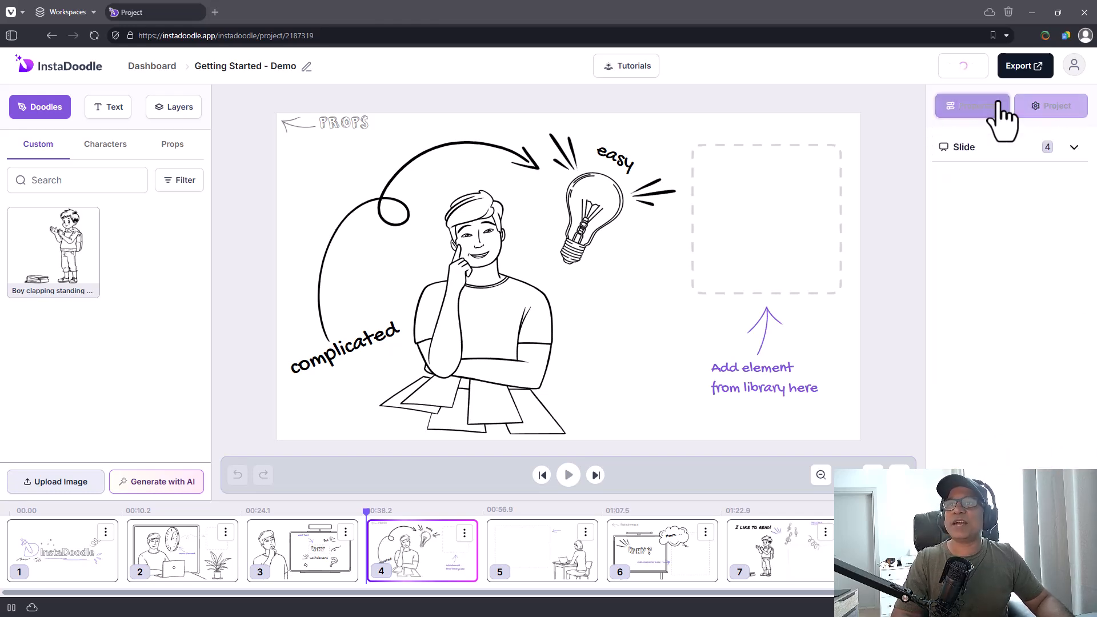
left_click(1026, 70)
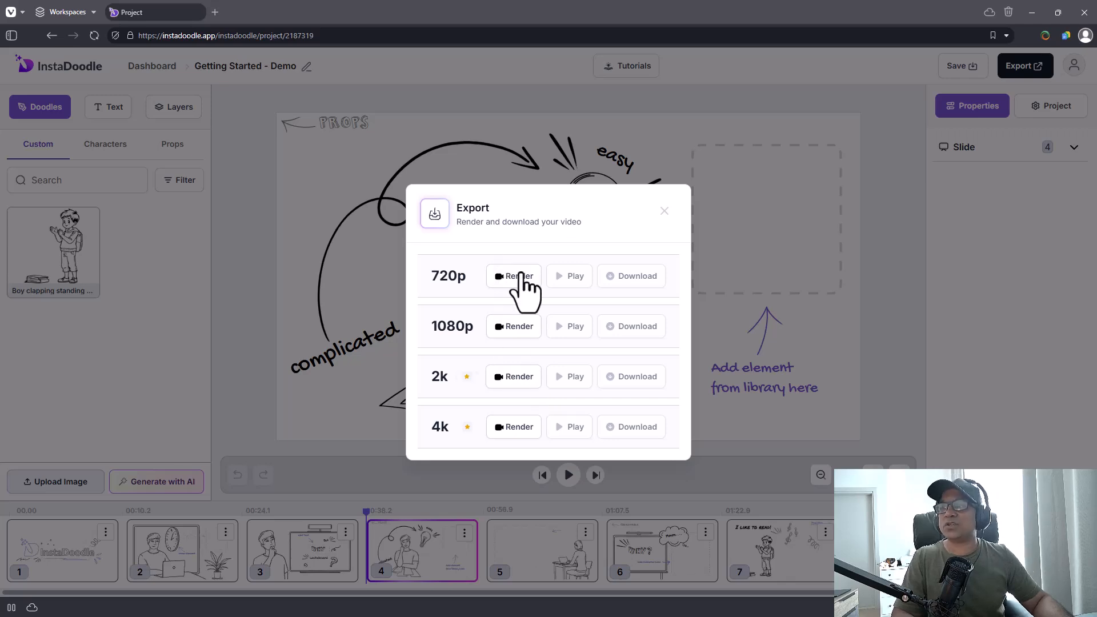
left_click_drag(447, 327, 484, 330)
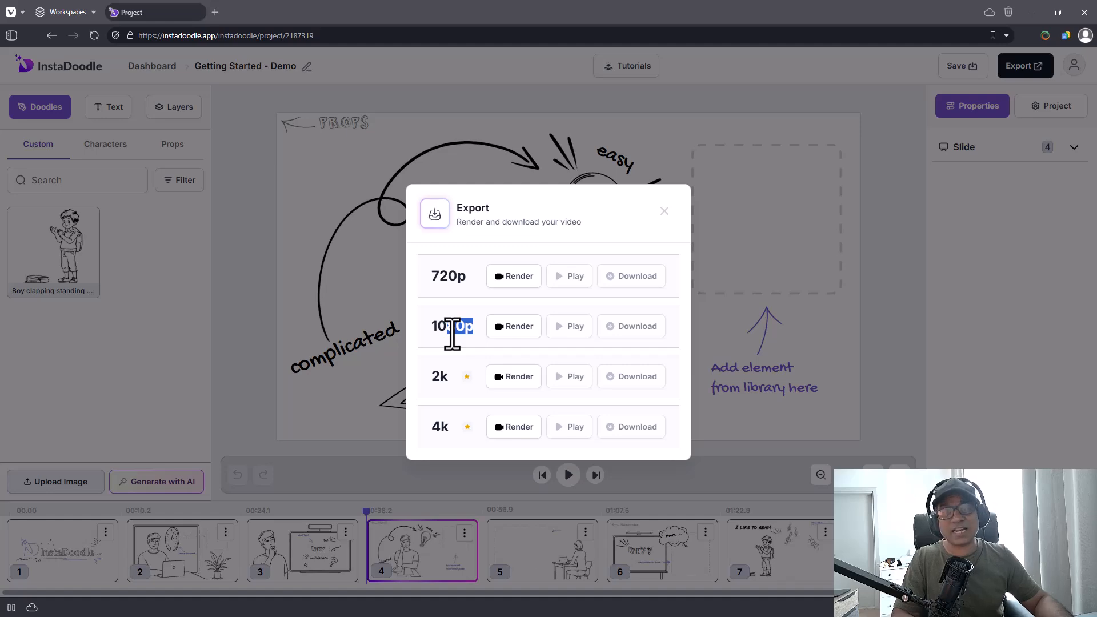
left_click(506, 332)
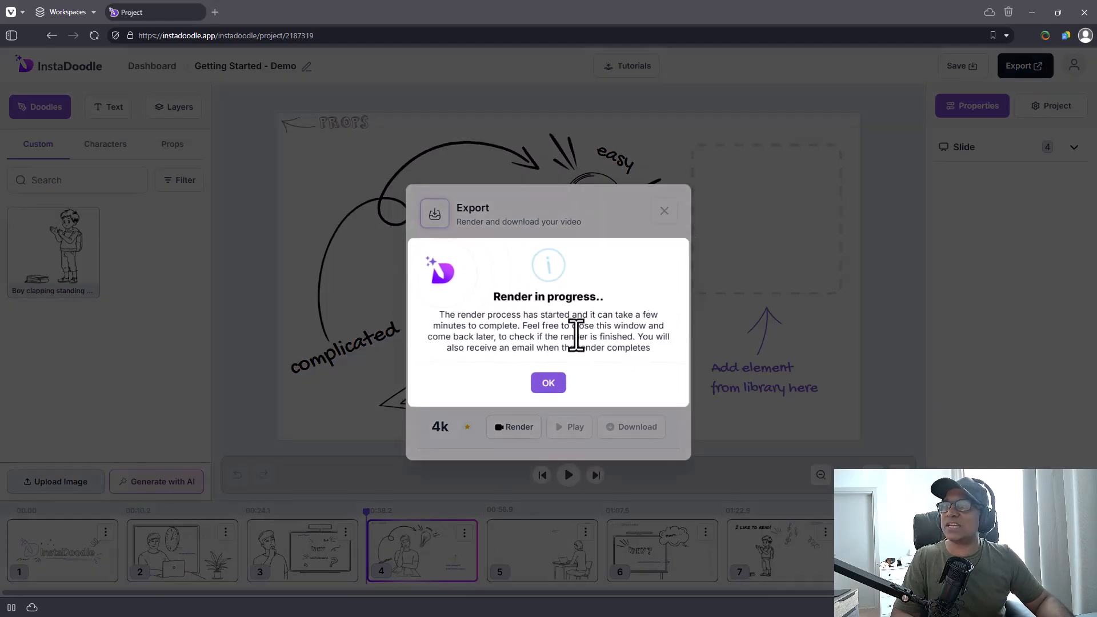
left_click(548, 385)
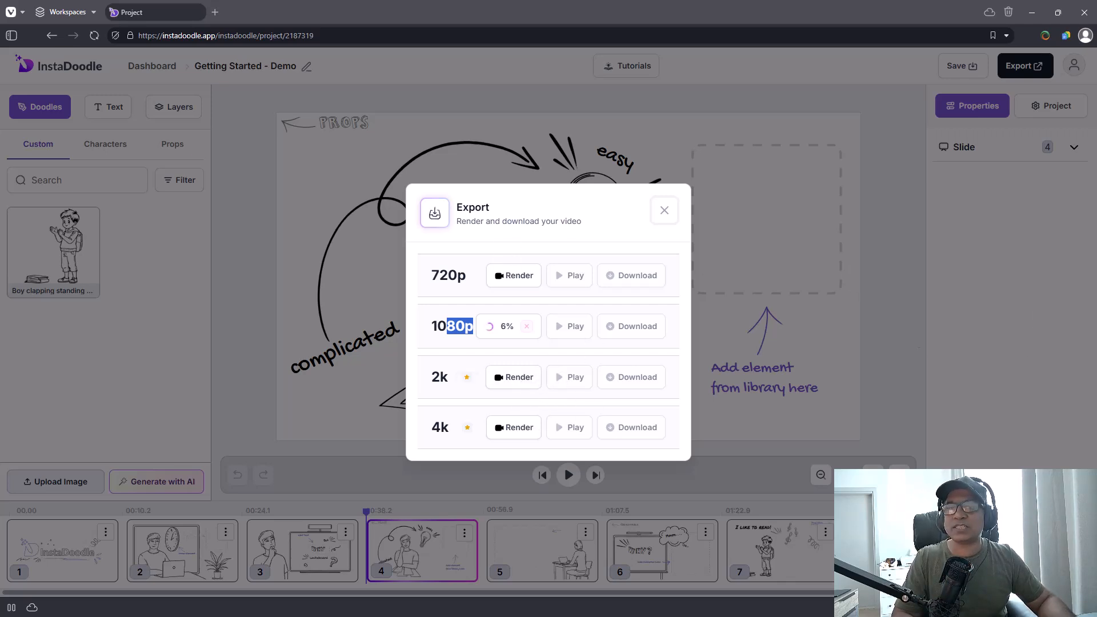
left_click(665, 211)
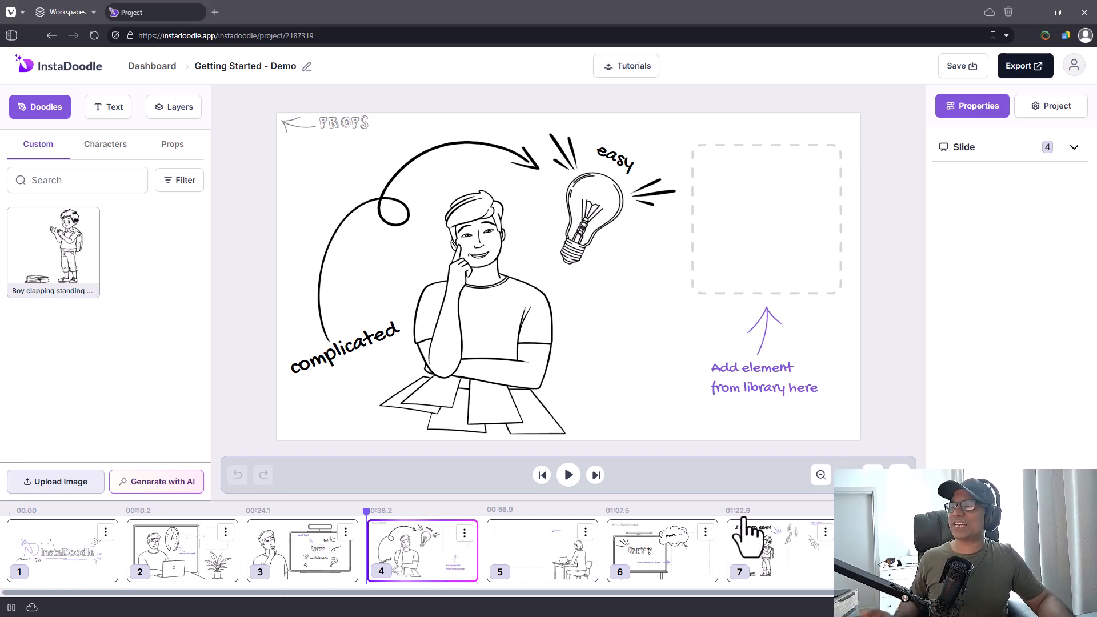
left_click(504, 240)
left_click(694, 226)
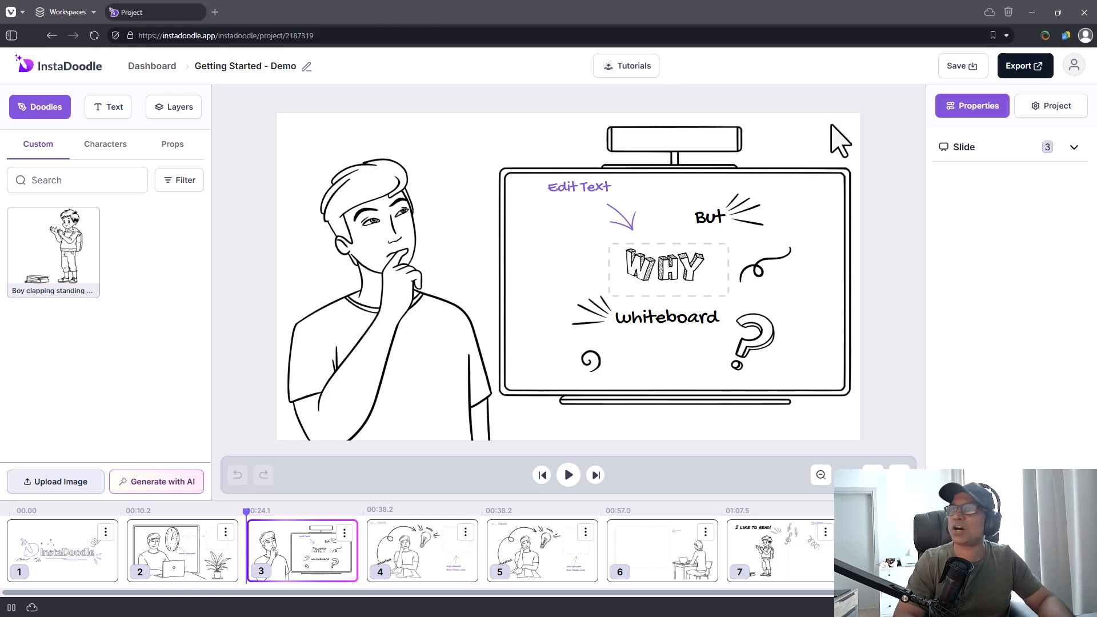
Step: Open the teknikforce.com website in a new browser tab
key("ctrl+t")
type("eknikfo")
key("ctrl+BackSpace")
type("teknikforc,eco")
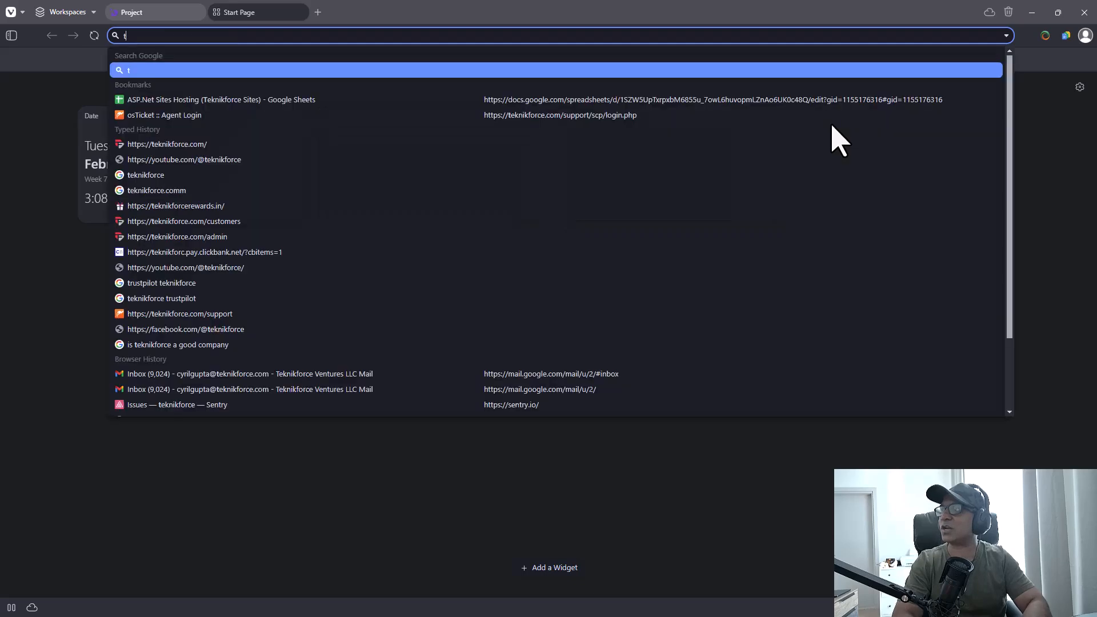
key("BackSpace")
key("BackSpace")
key("BackSpace")
key("BackSpace")
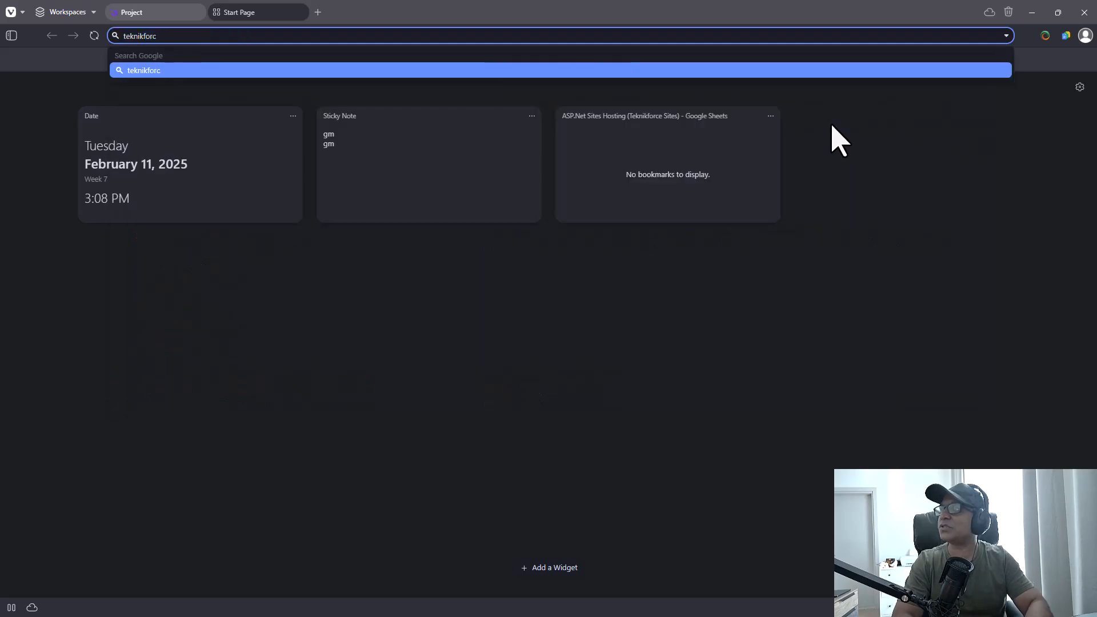
type("e.com")
key("Return")
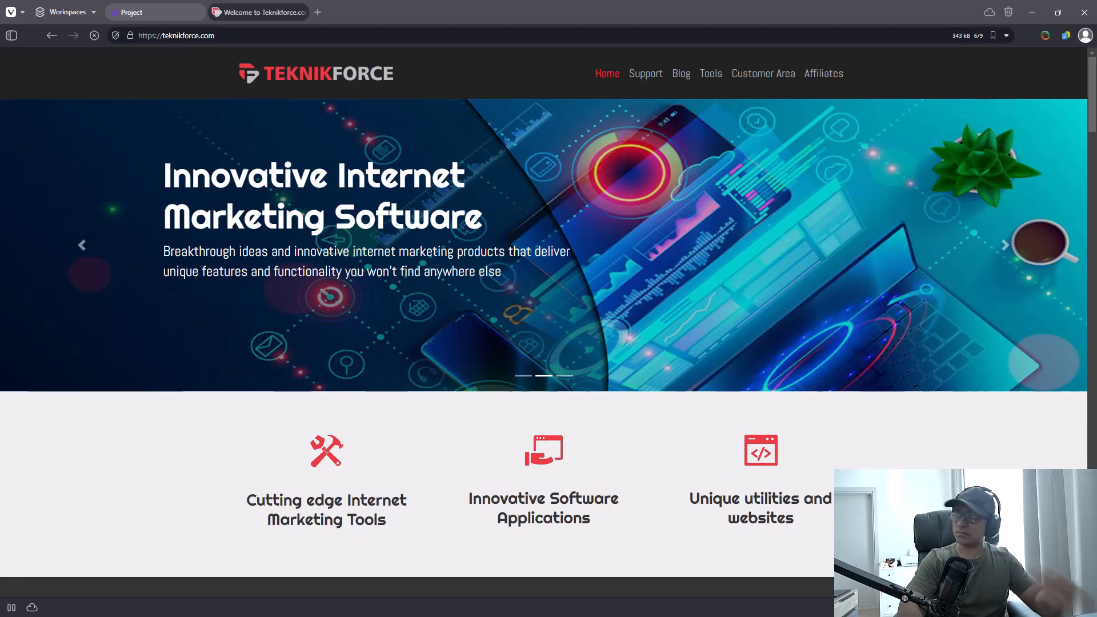
Step: Look through the Teknikforce homepage's product sections down to Generative AI Tools, briefly revisiting the InstaDoodle project
scroll(490, 225, "down", 20)
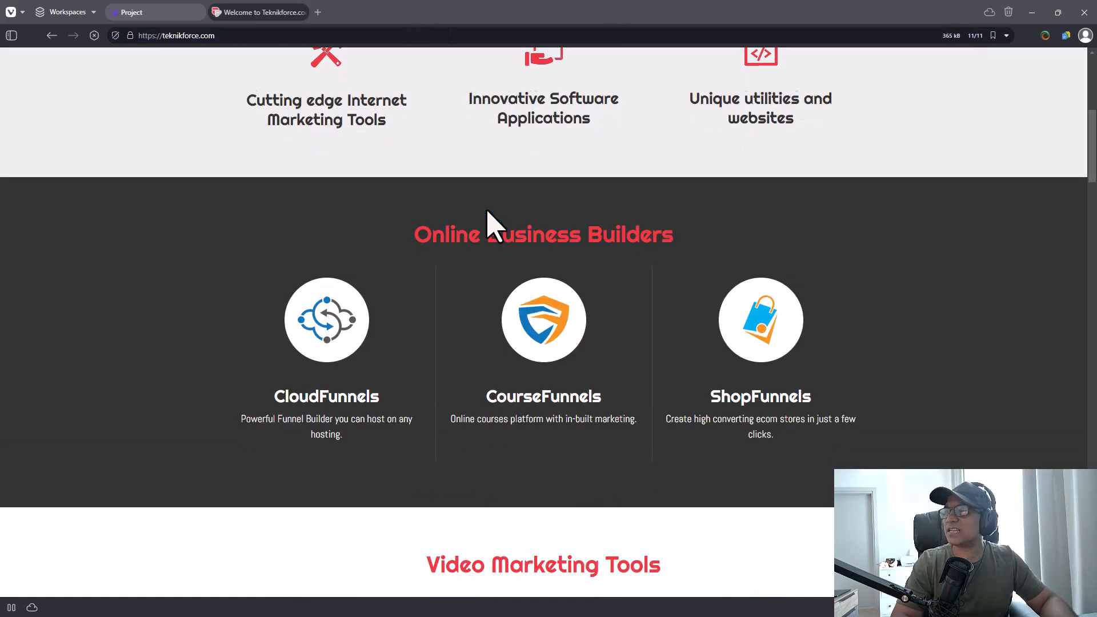
scroll(537, 274, "down", 20)
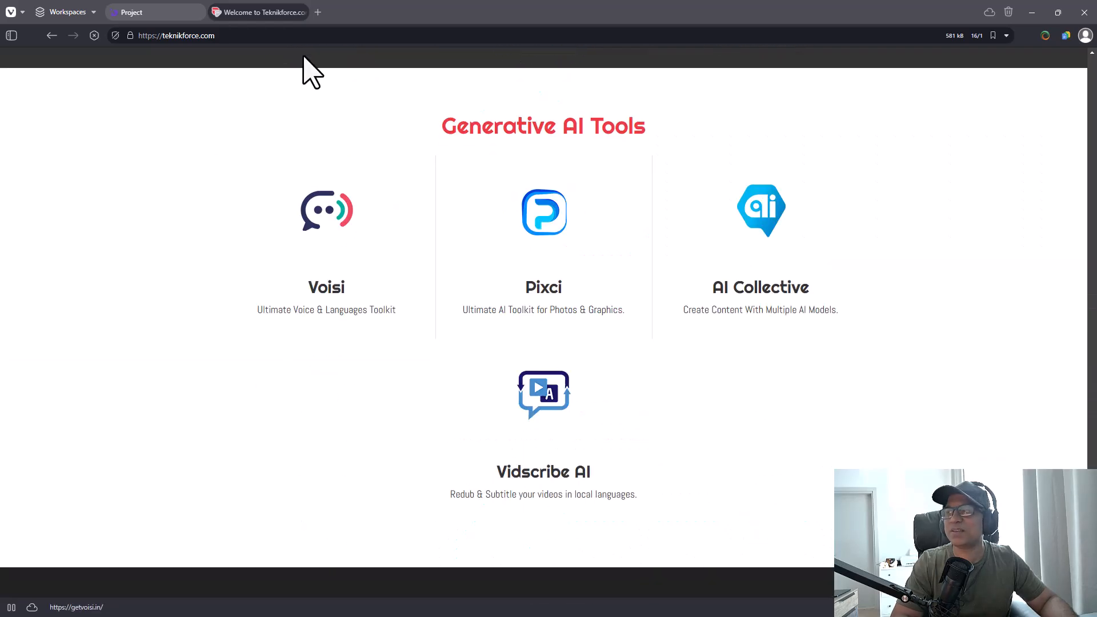
left_click(167, 12)
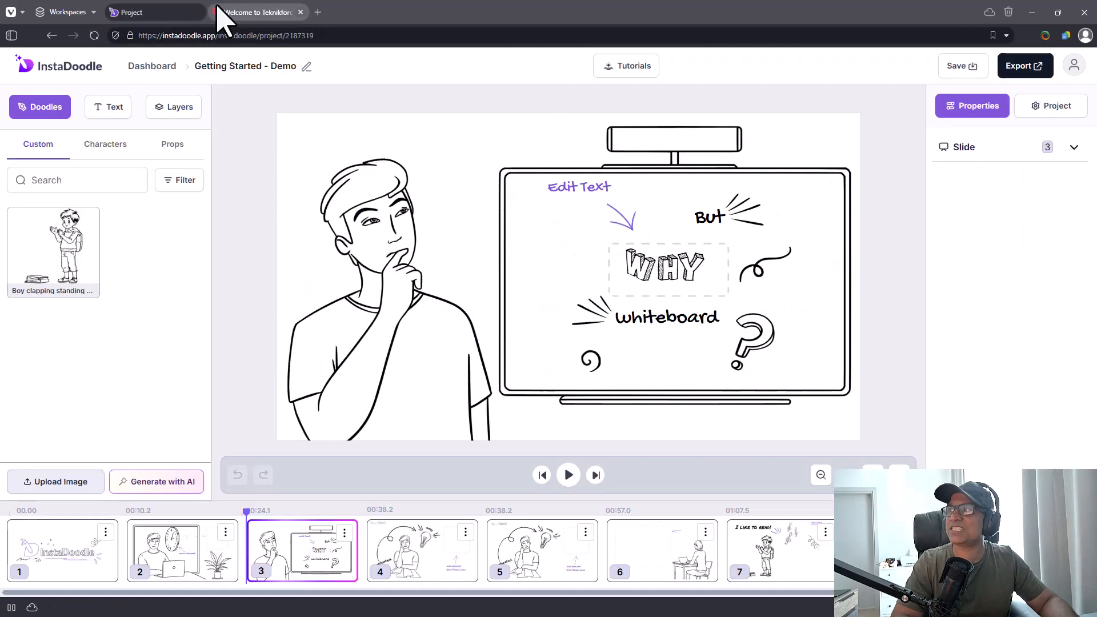
left_click(236, 13)
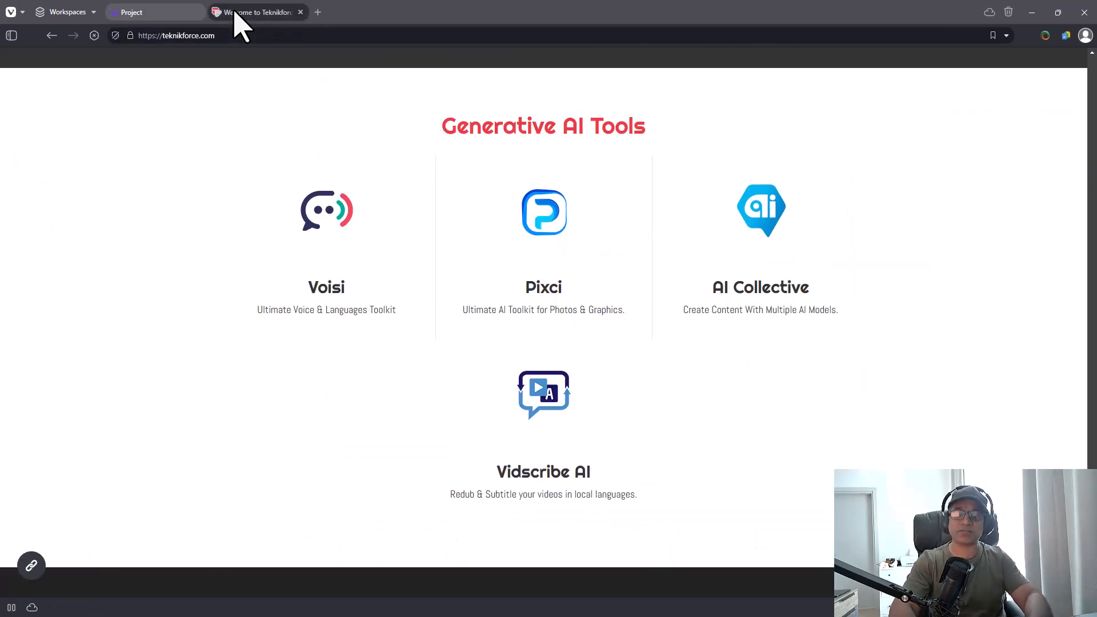
Step: Open writix.in and qroq.in in separate new browser tabs and view each site's login page
key("ctrl+t")
type("writix.in")
key("Return")
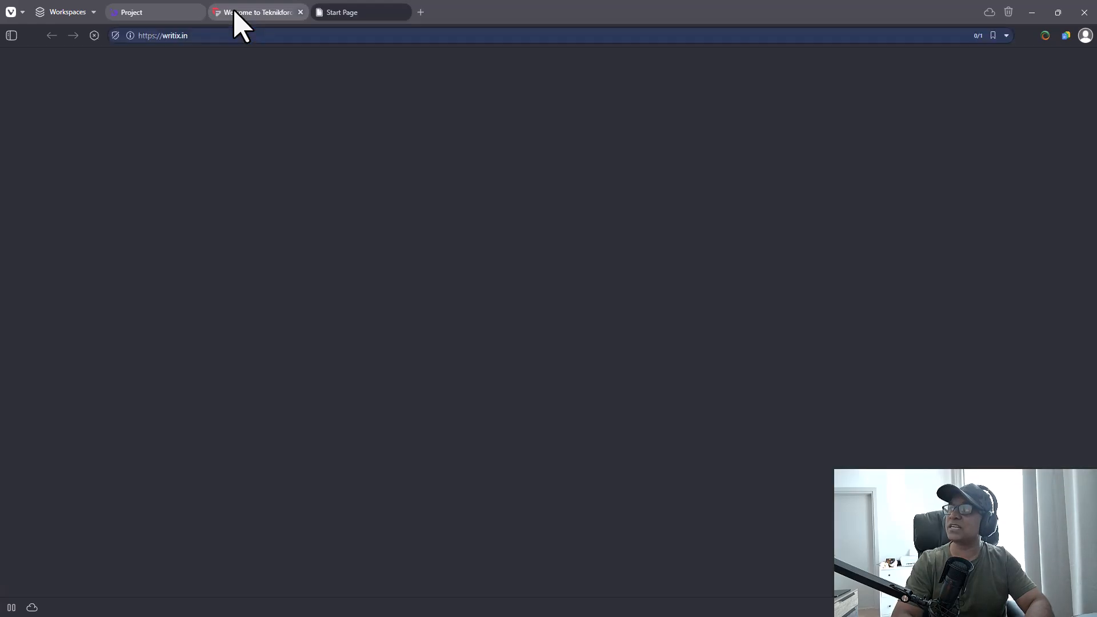
key("ctrl+t")
type("groq.in/")
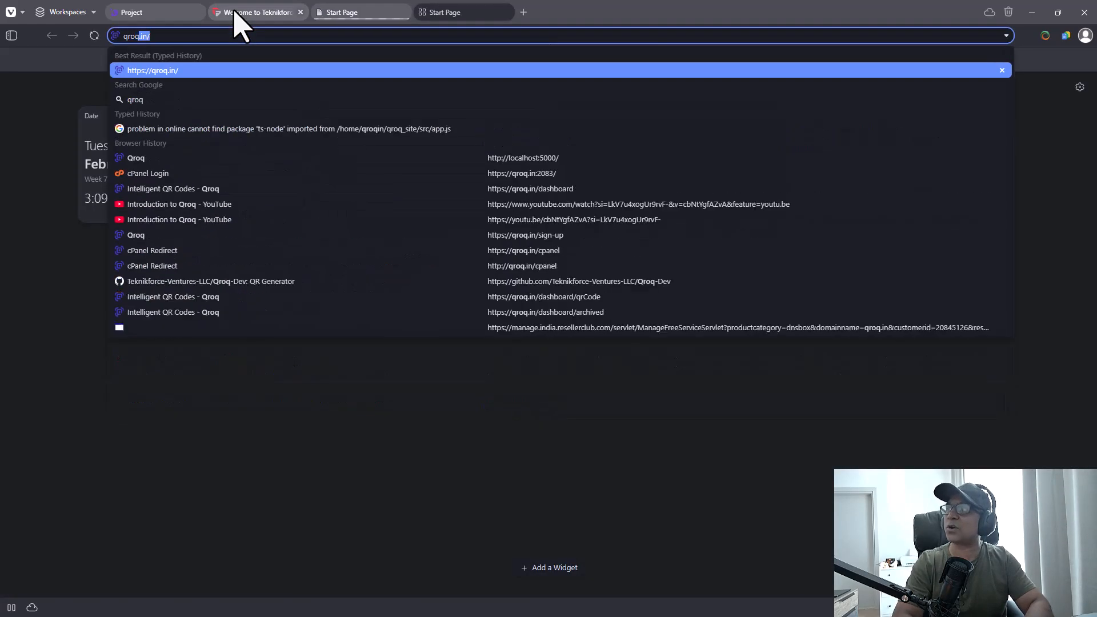
key("Return")
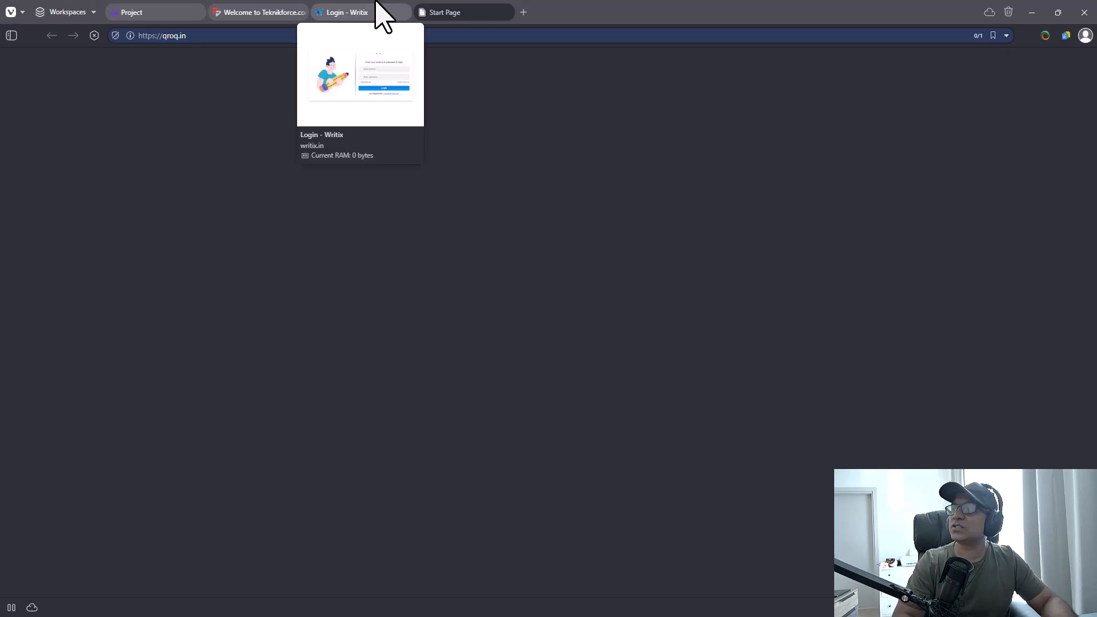
left_click(397, 12)
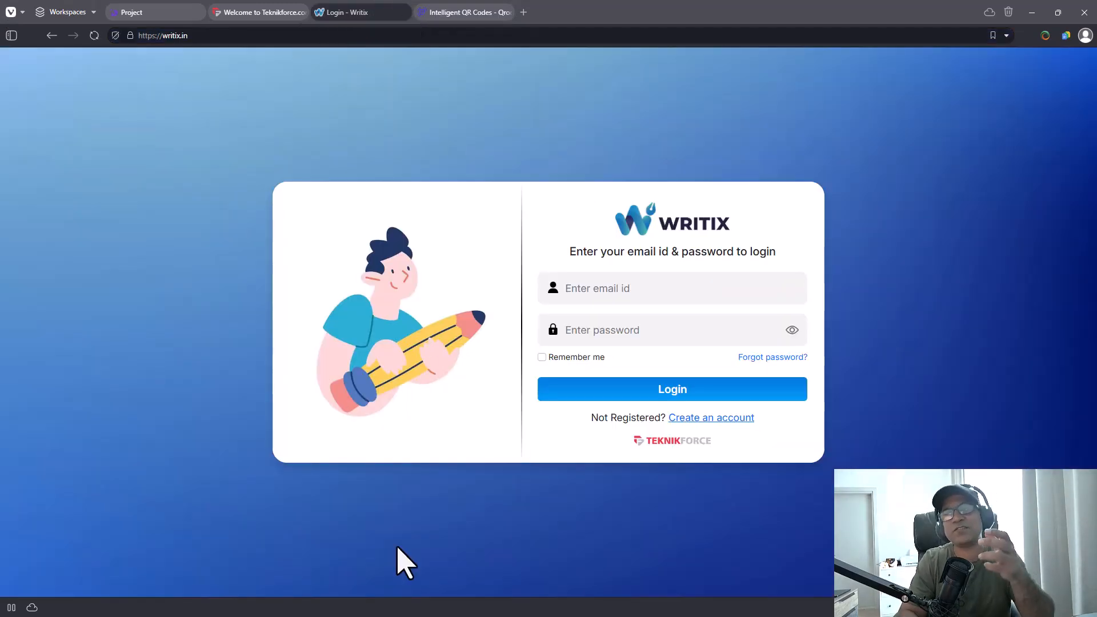
left_click(431, 10)
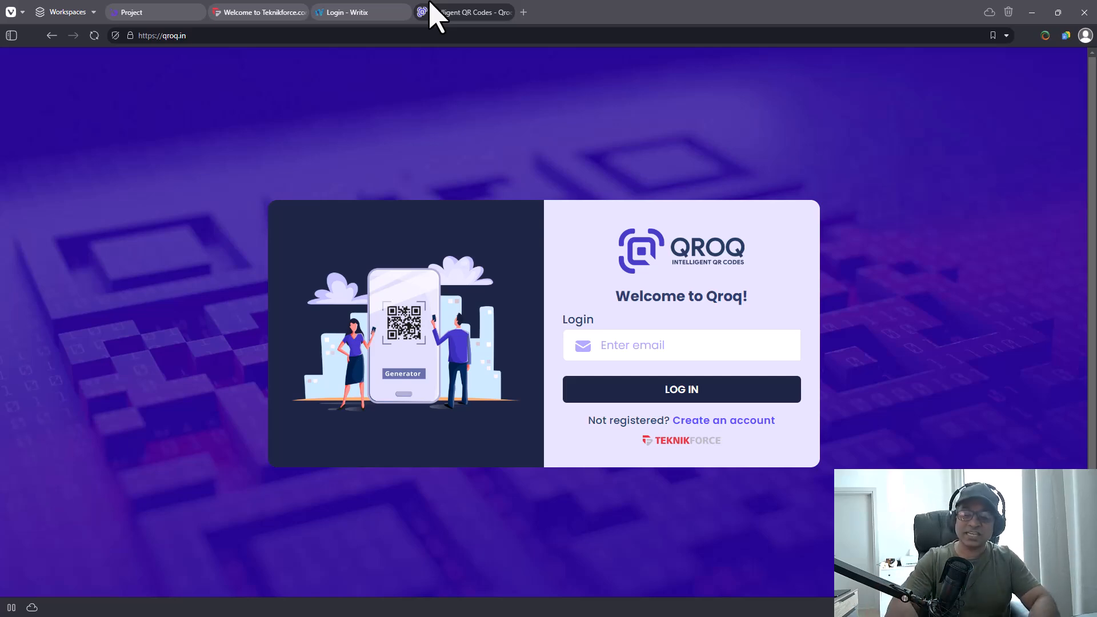
Step: Open the complyfi.in website in another new browser tab
key("ctrl+t")
type("complyfi")
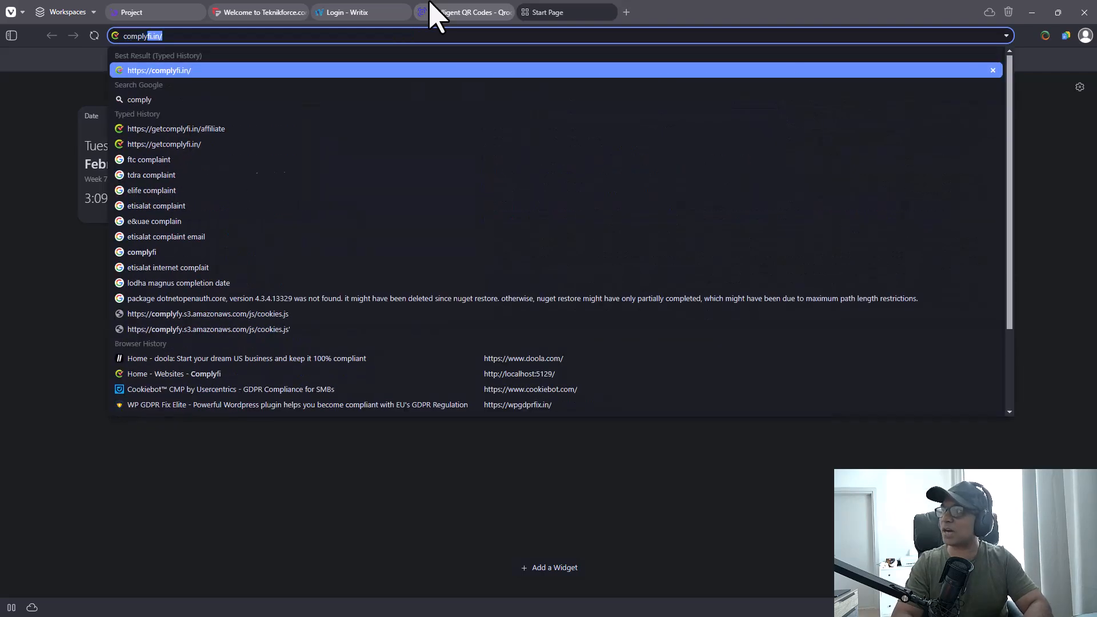
key("Return")
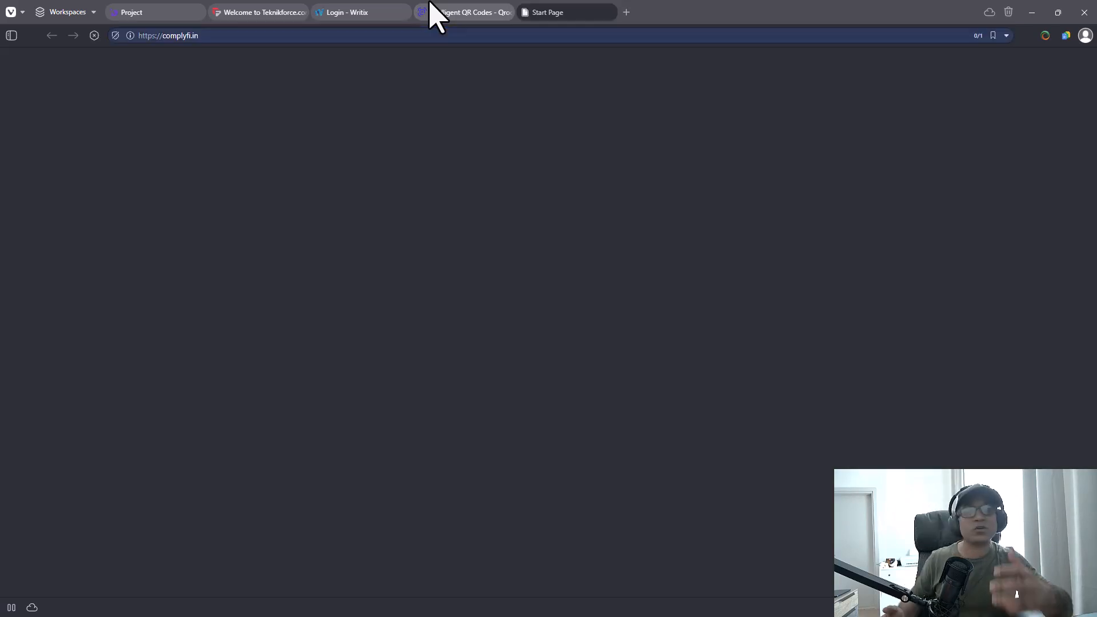